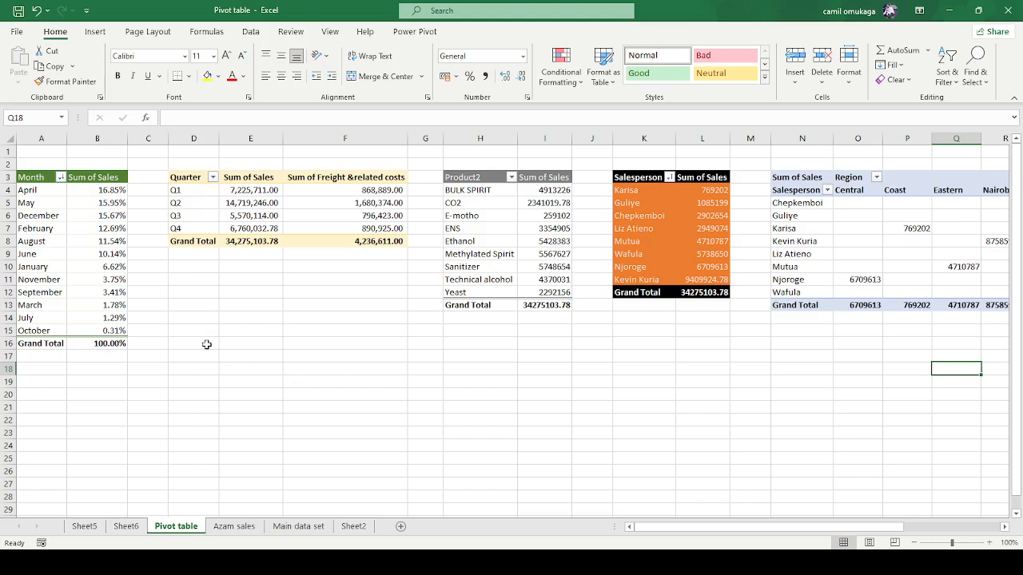
# Review the existing pivot tables for sales by month, quarter, product and salesperson
pyautogui.click(67, 232)
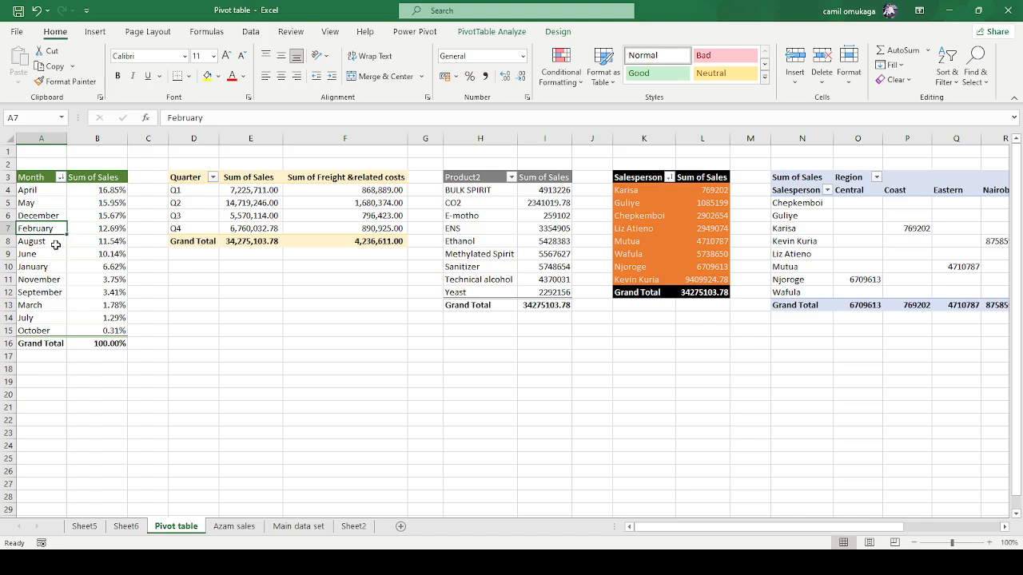
pyautogui.click(62, 268)
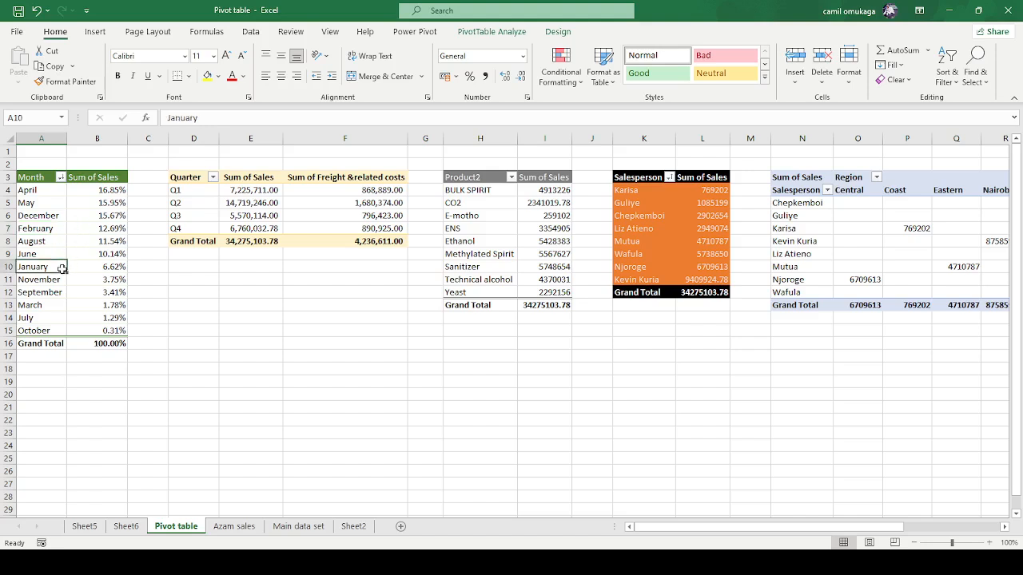
pyautogui.click(249, 205)
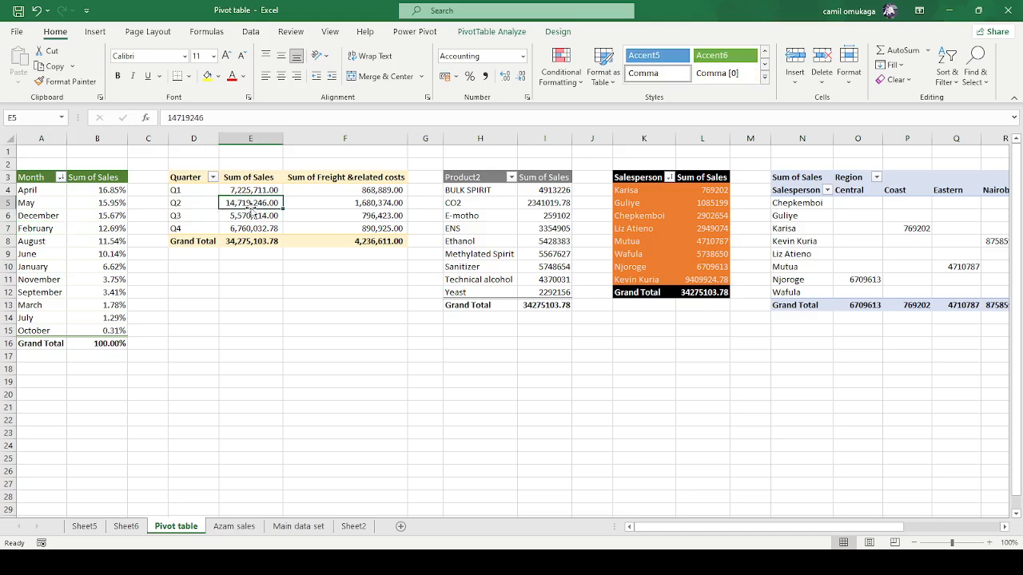
pyautogui.click(220, 203)
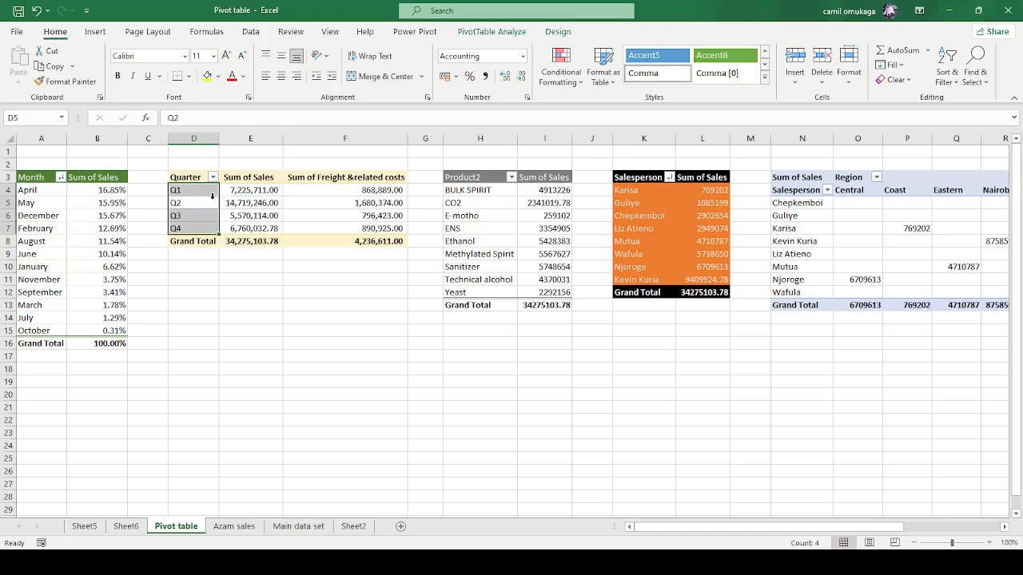
pyautogui.click(492, 218)
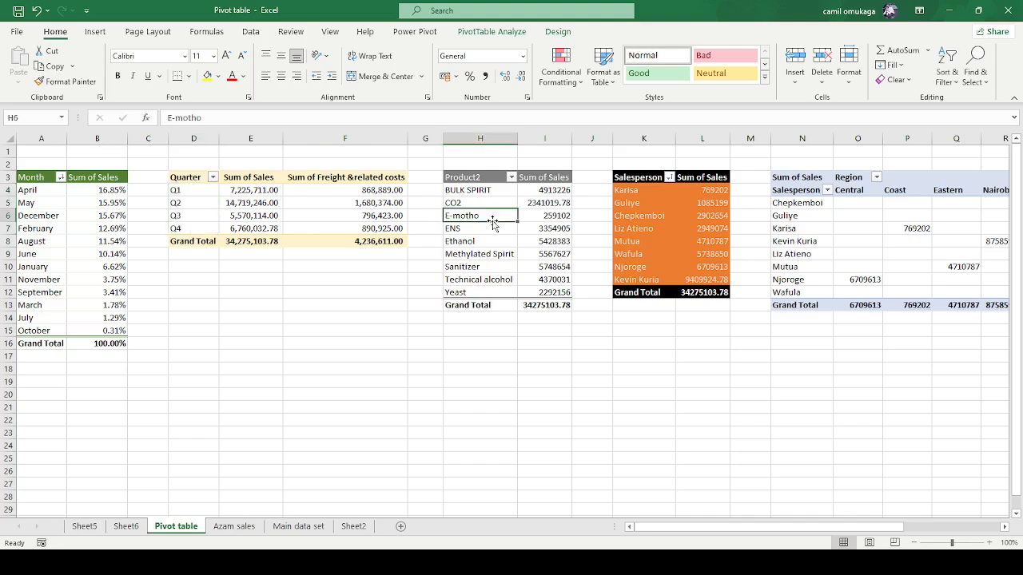
pyautogui.click(662, 212)
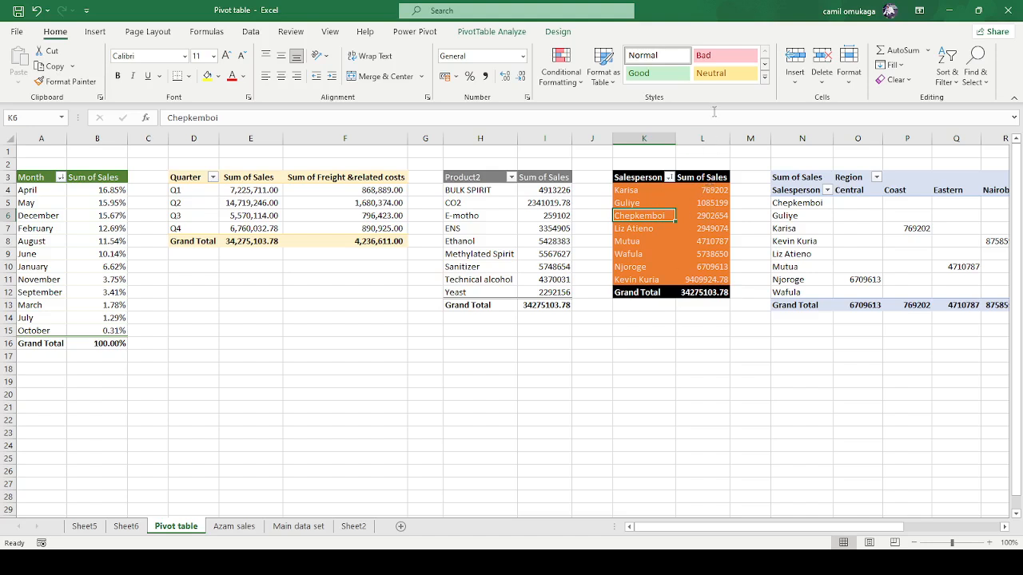
# Apply the comma number style to column L, holding the sales amounts of the salesperson pivot table
pyautogui.click(703, 139)
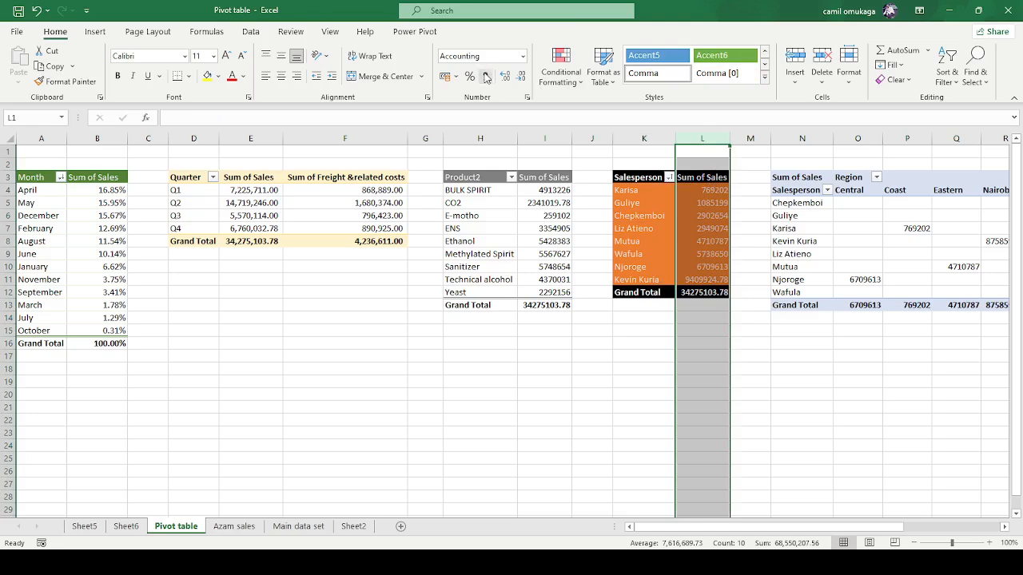
pyautogui.click(484, 76)
pyautogui.click(534, 357)
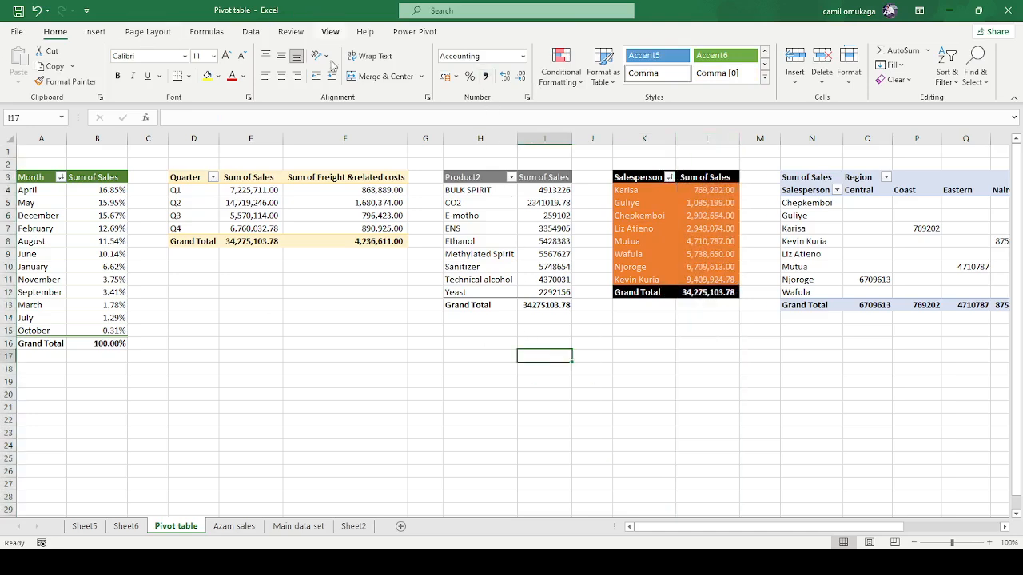
# Remove the Sum of Freight &related costs values from the quarterly pivot table
pyautogui.click(339, 207)
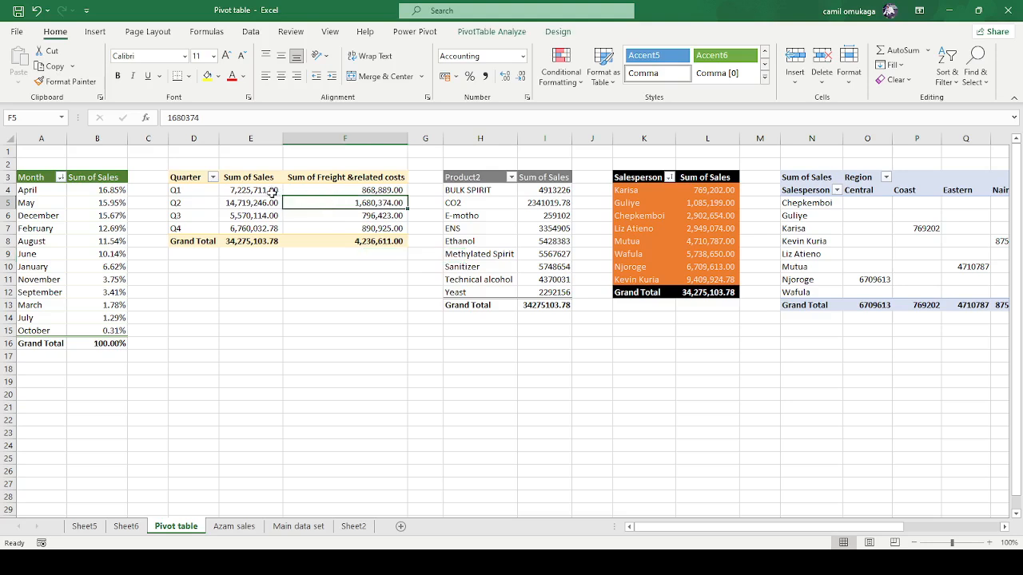
pyautogui.click(244, 193)
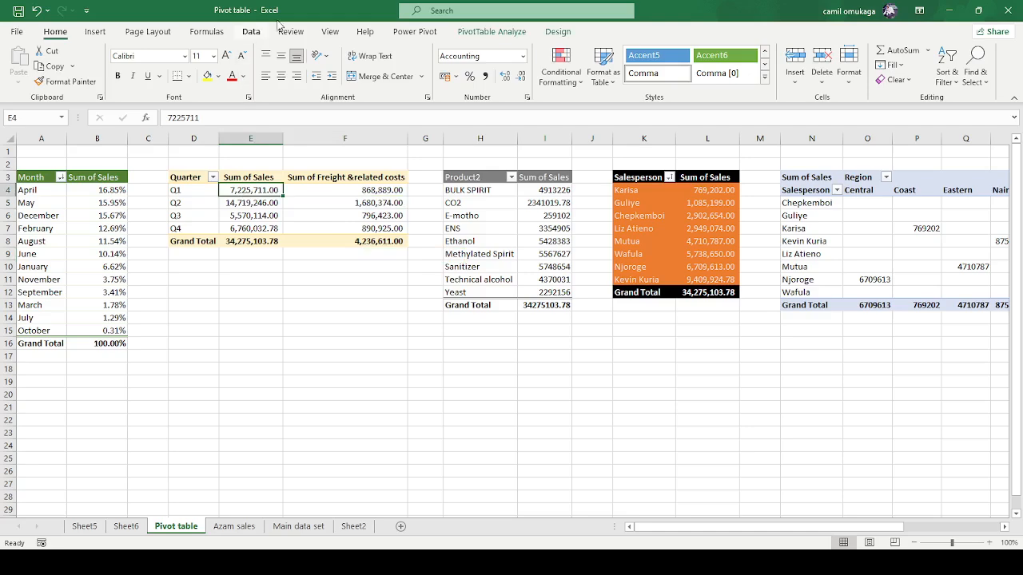
pyautogui.click(491, 34)
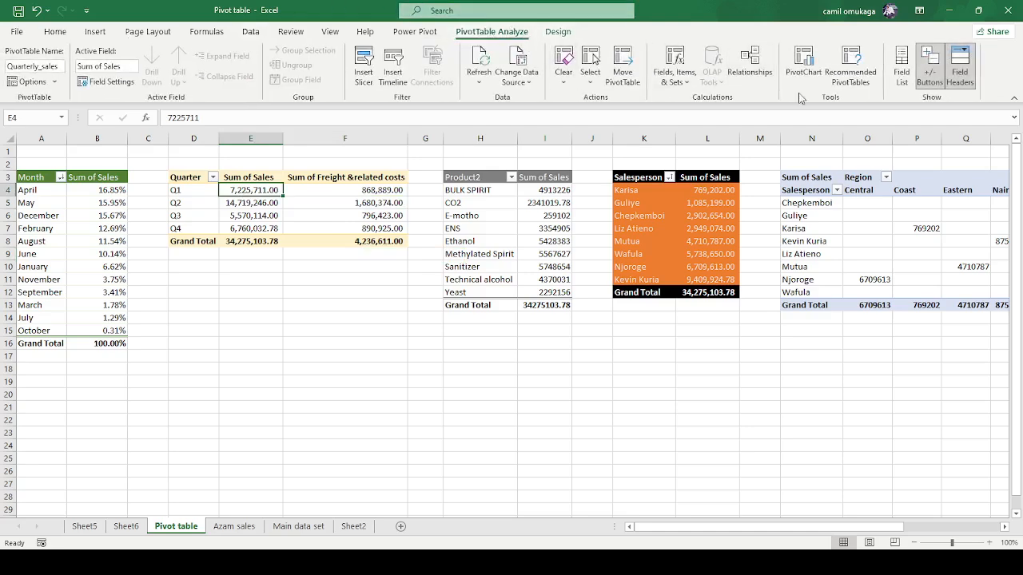
pyautogui.click(901, 72)
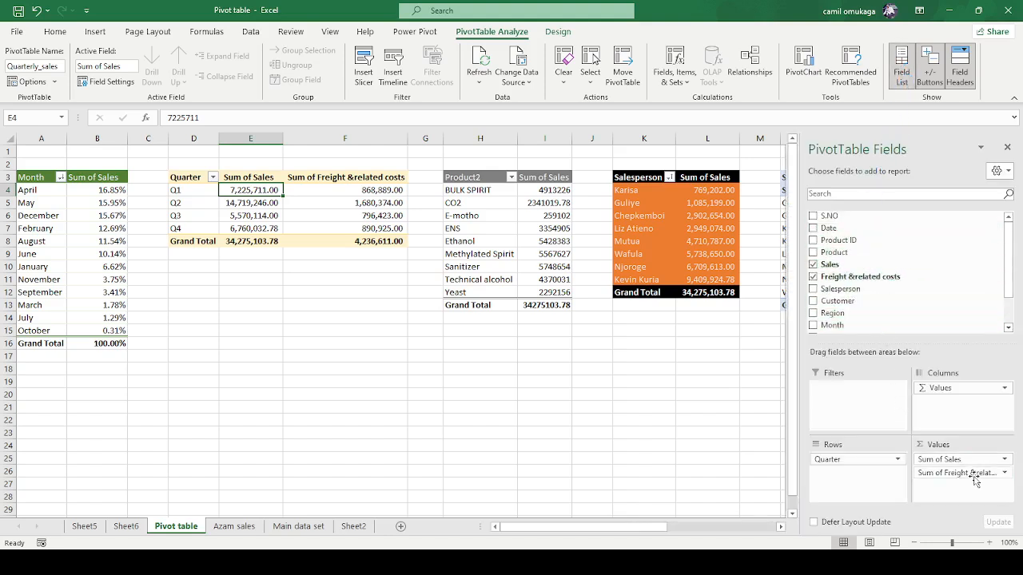
pyautogui.moveTo(967, 473); pyautogui.dragTo(732, 432)
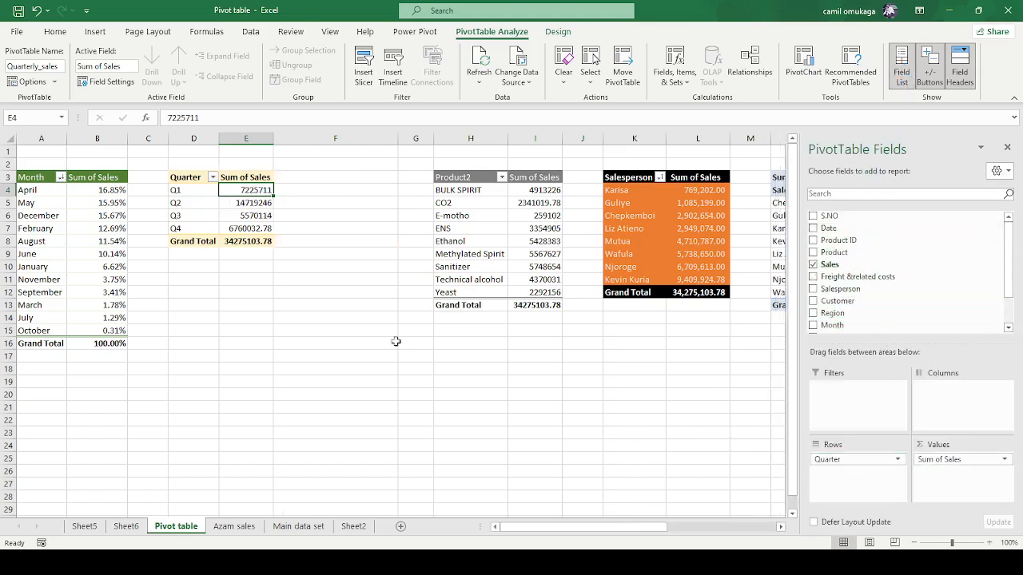
pyautogui.click(358, 328)
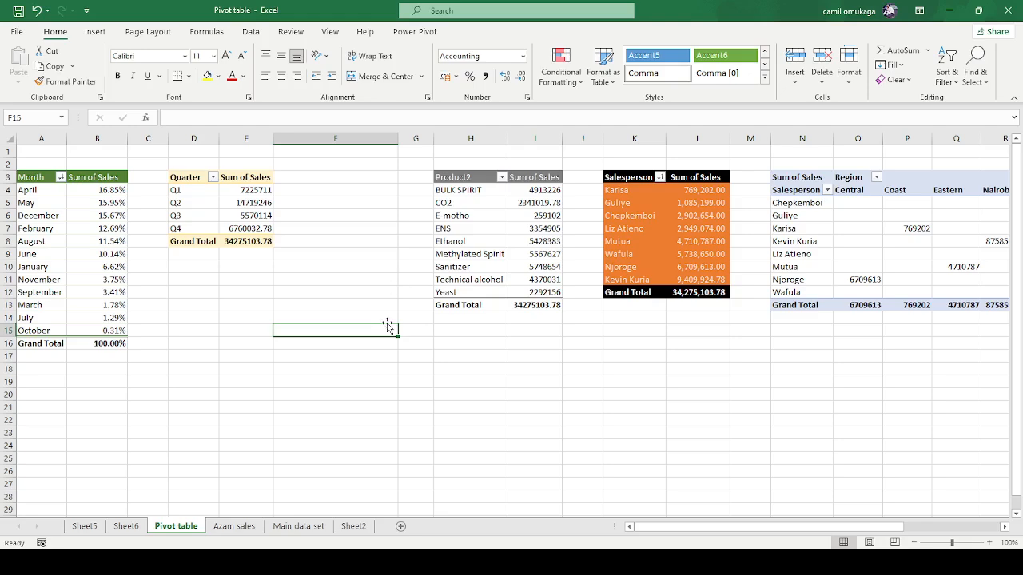
pyautogui.moveTo(663, 524); pyautogui.dragTo(639, 527)
pyautogui.click(206, 422)
pyautogui.click(181, 192)
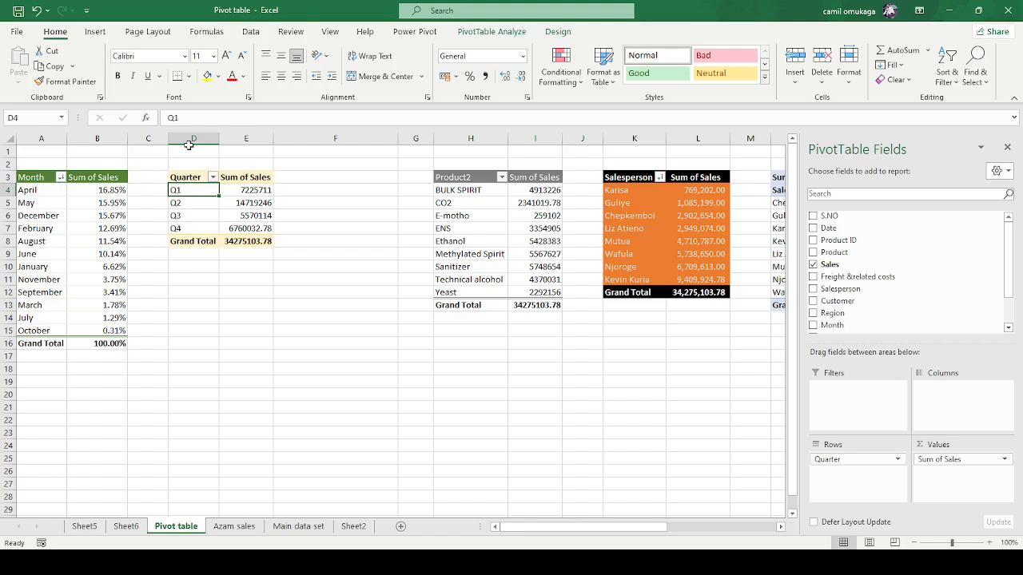
pyautogui.moveTo(184, 177); pyautogui.dragTo(244, 238)
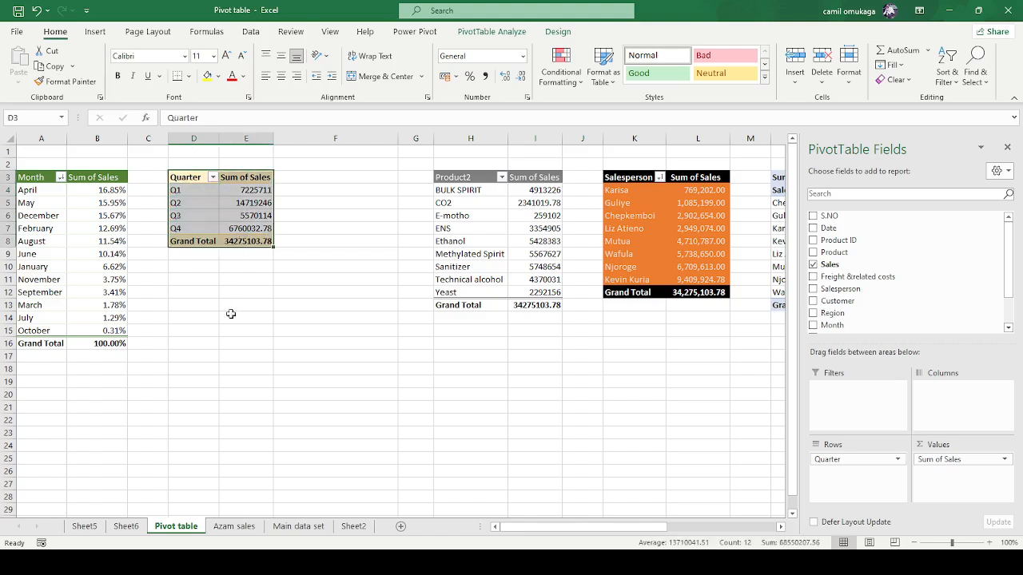
pyautogui.scroll(-2, 231, 314)
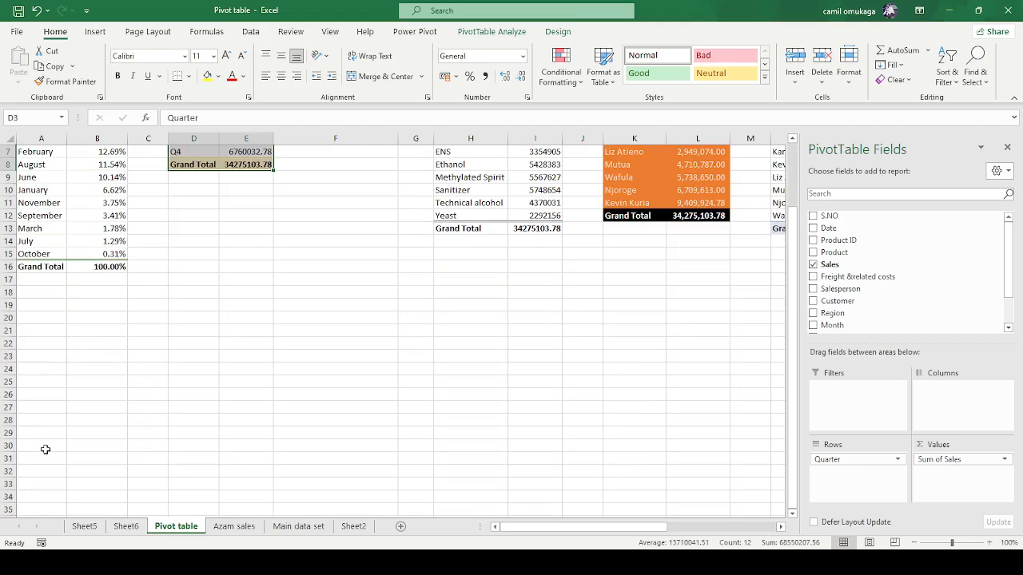
pyautogui.click(32, 310)
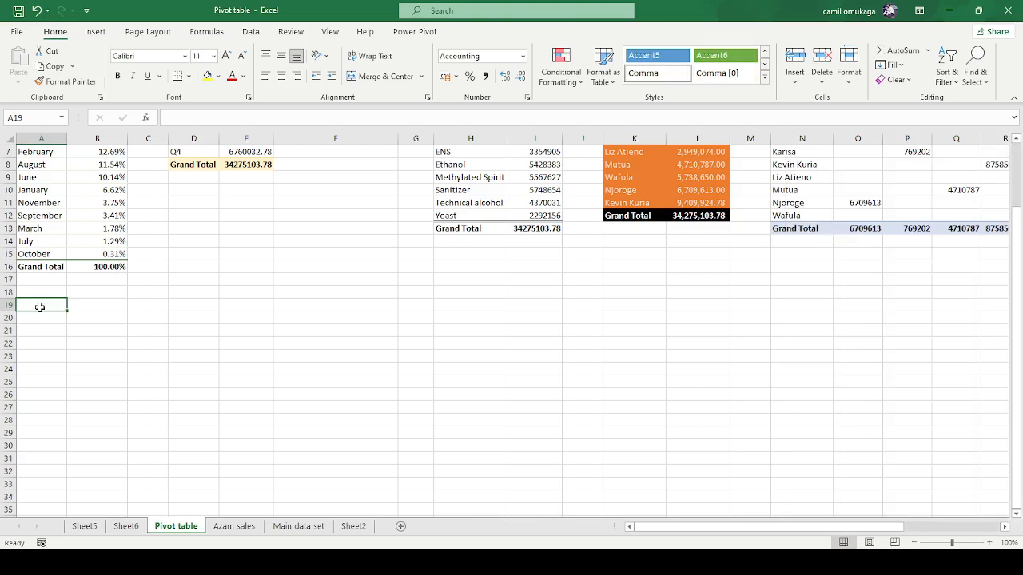
pyautogui.click(71, 305)
pyautogui.scroll(2, 194, 226)
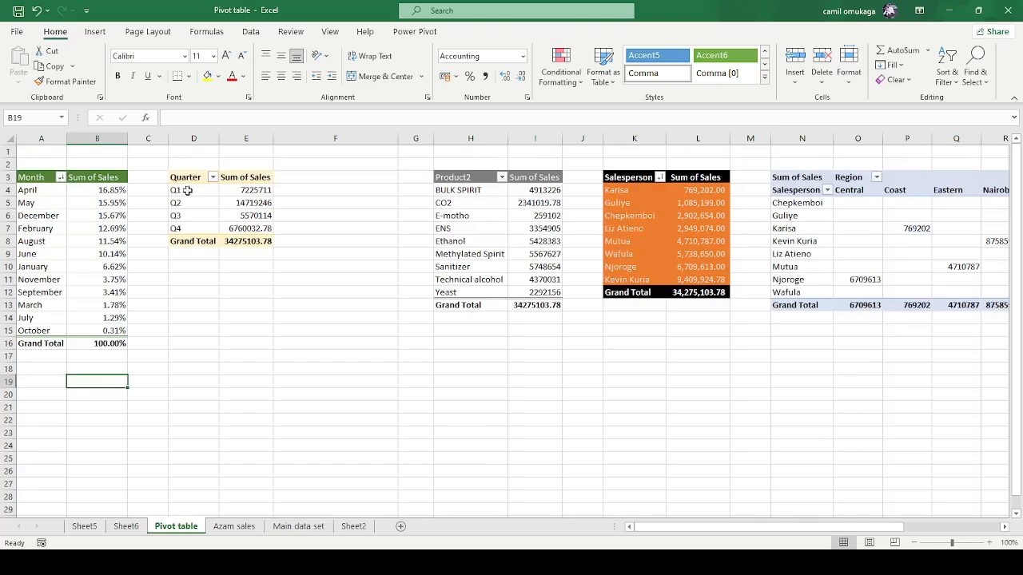
# Copy the whole monthly sales pivot table, grand total included, and paste it at cell A19
pyautogui.moveTo(30, 177); pyautogui.dragTo(96, 341)
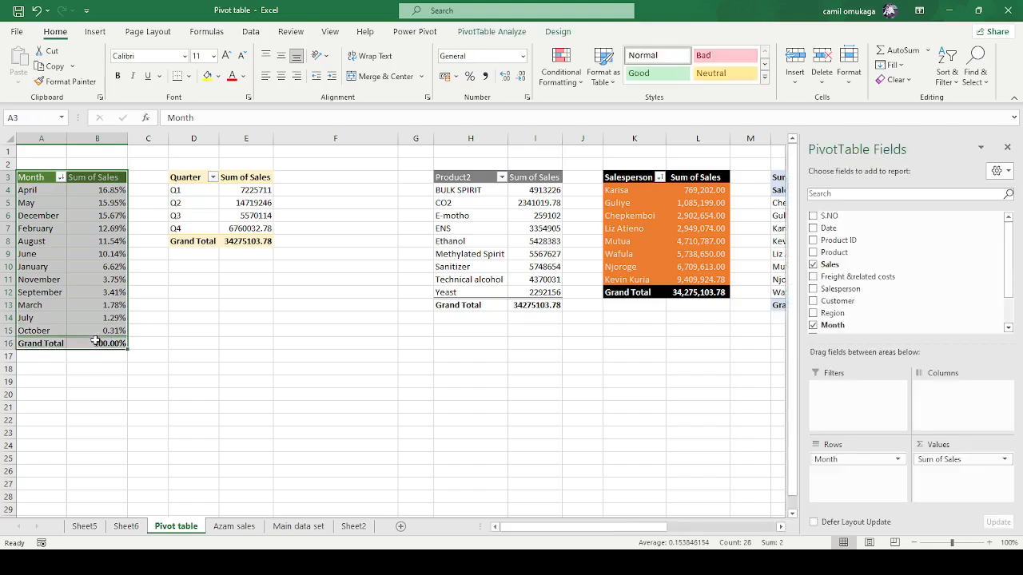
pyautogui.hotkey('ctrl', 'c')
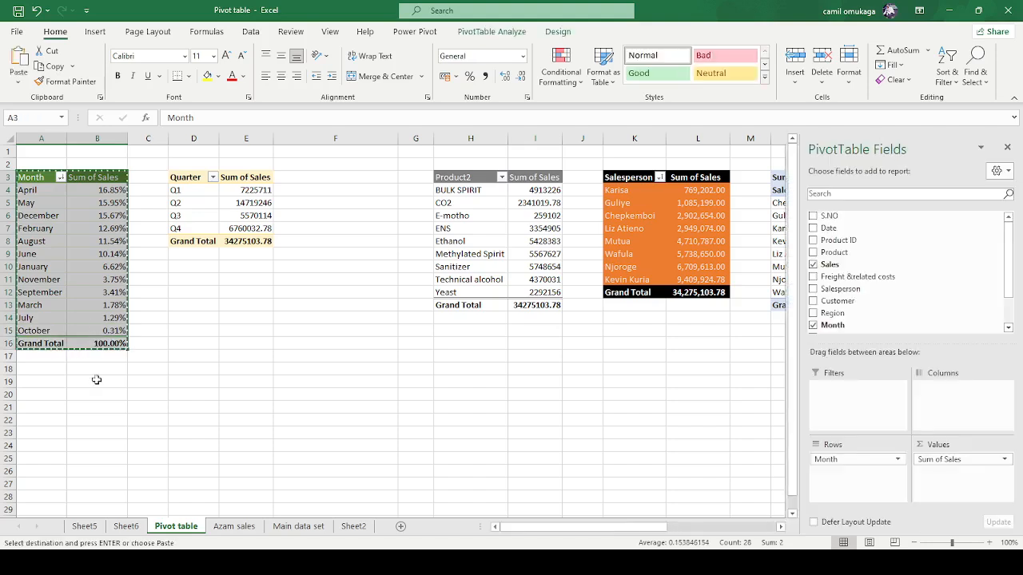
pyautogui.click(46, 383)
pyautogui.hotkey('ctrl', 'v')
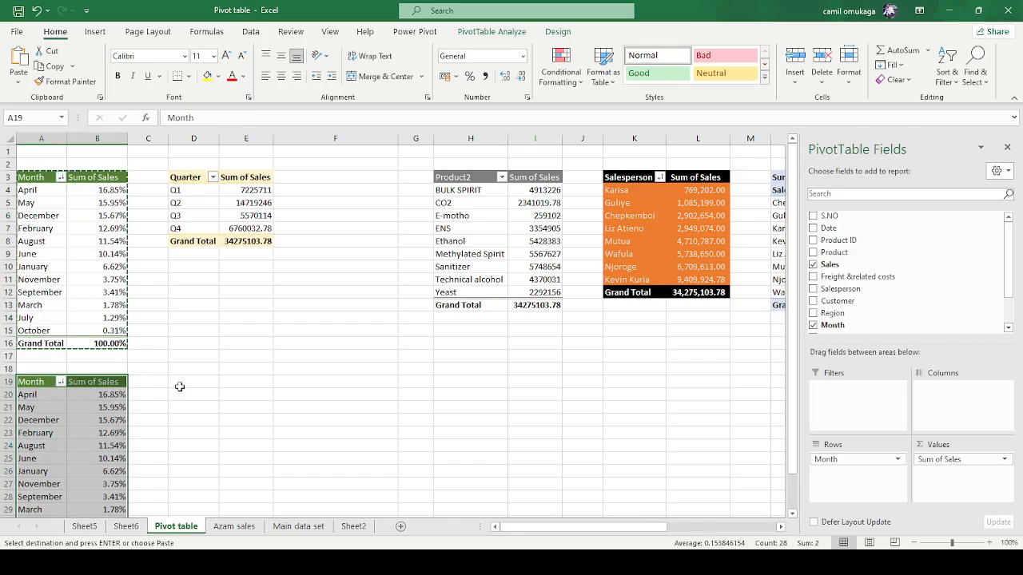
# Replace Month with Region as the copied pivot table's row field and show its sales as plain amounts instead of percentages
pyautogui.scroll(-3, 181, 382)
pyautogui.click(95, 343)
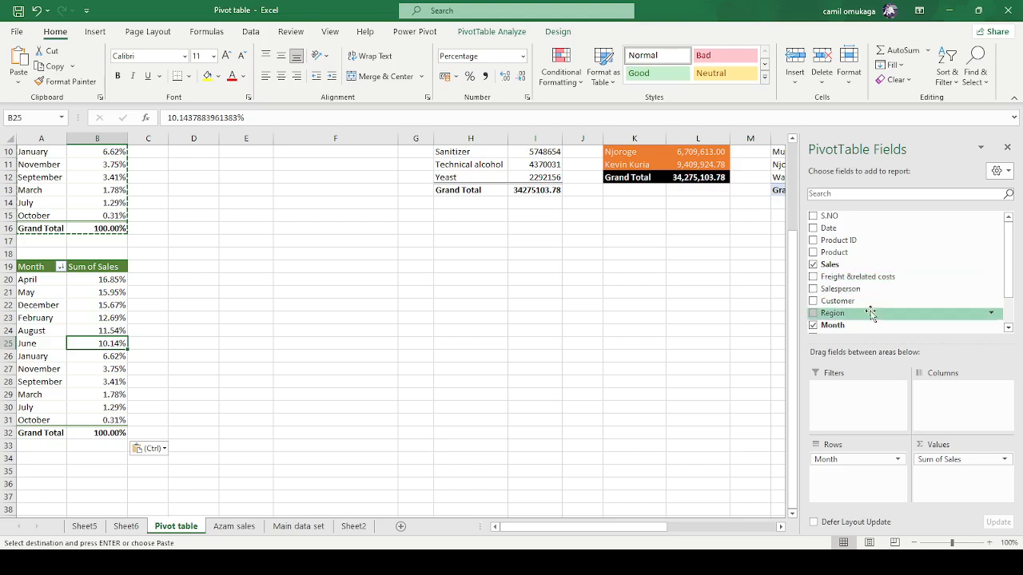
pyautogui.moveTo(865, 313); pyautogui.dragTo(727, 400)
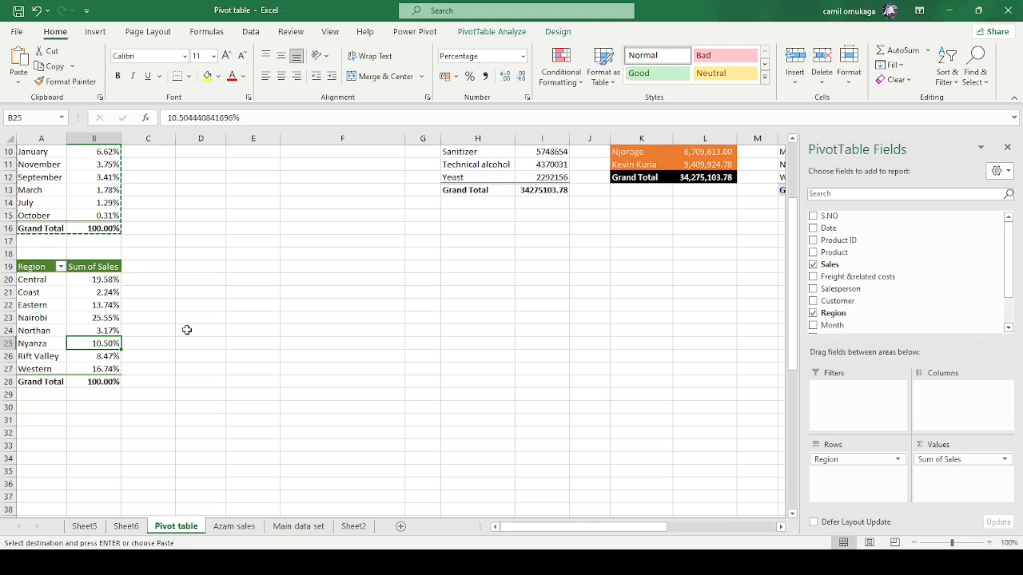
pyautogui.click(89, 282)
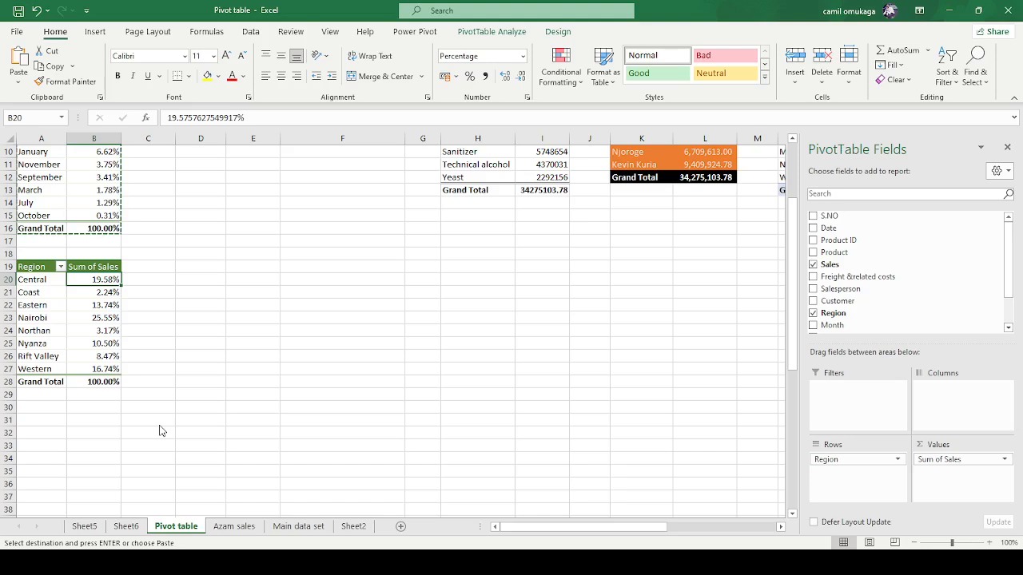
pyautogui.hotkey('ctrl', 'z')
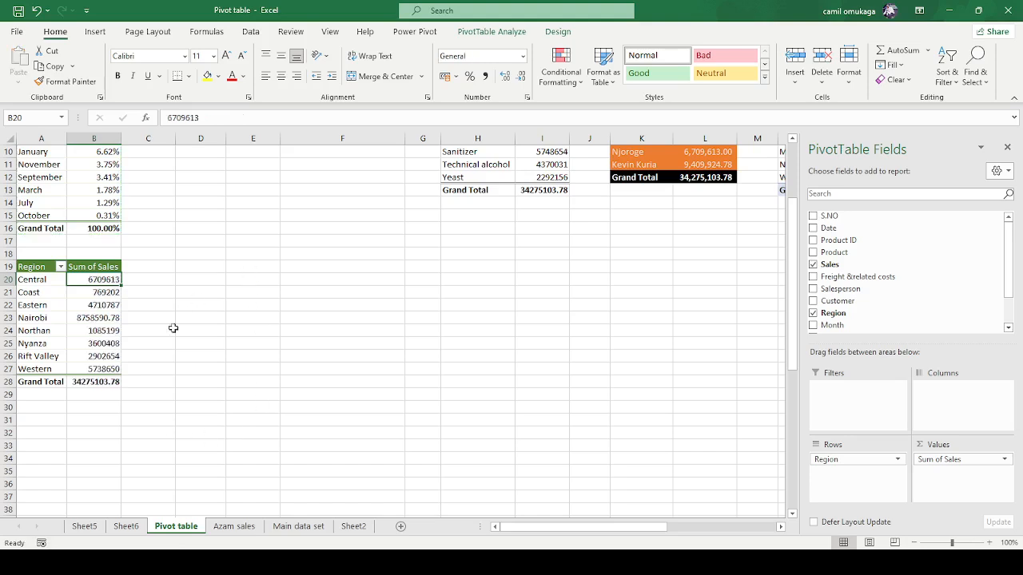
pyautogui.click(170, 329)
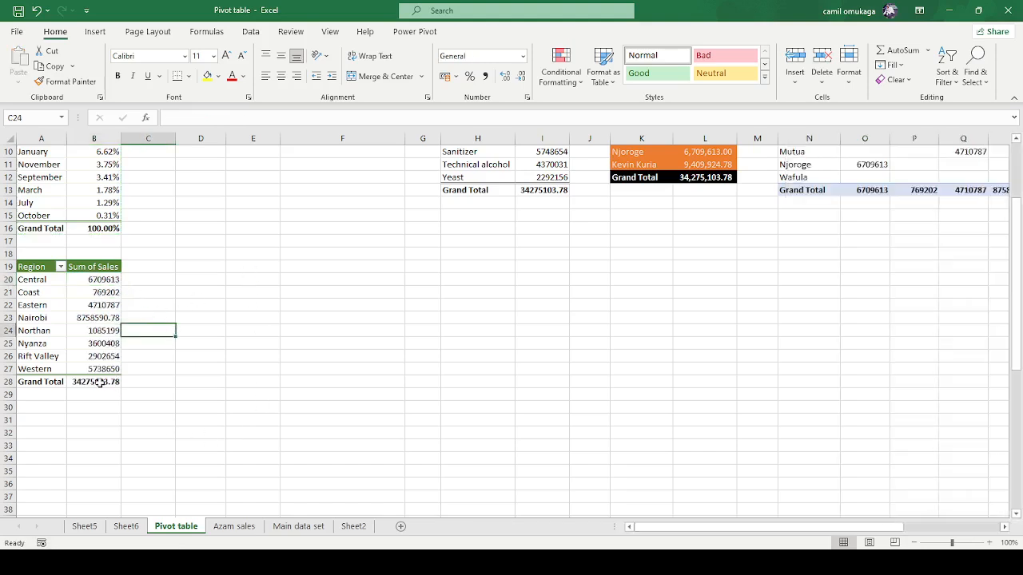
# Sort the region pivot table by Sum of Sales from largest to smallest
pyautogui.click(91, 280)
pyautogui.moveTo(91, 280); pyautogui.dragTo(89, 368)
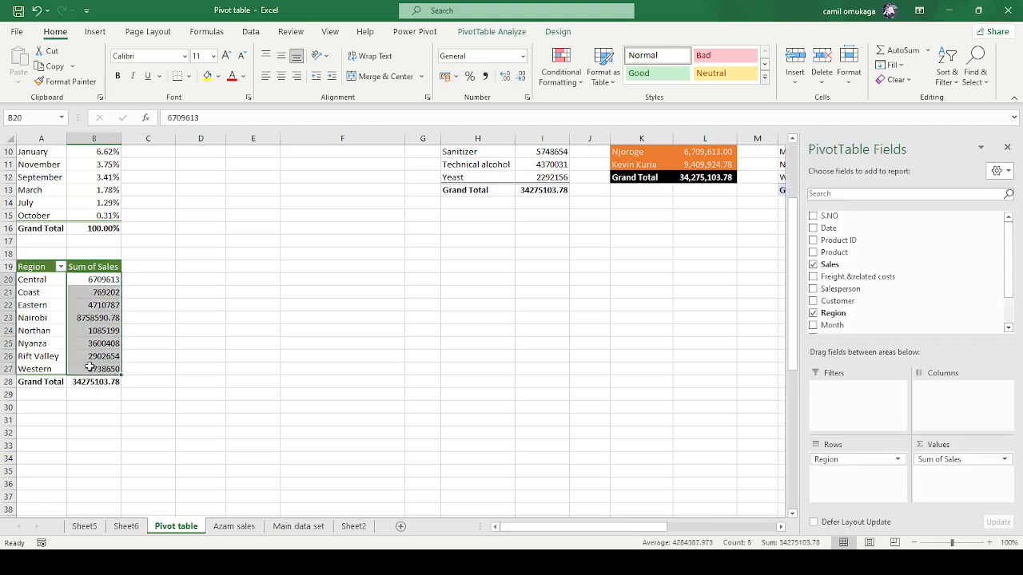
pyautogui.click(89, 318)
pyautogui.click(88, 285)
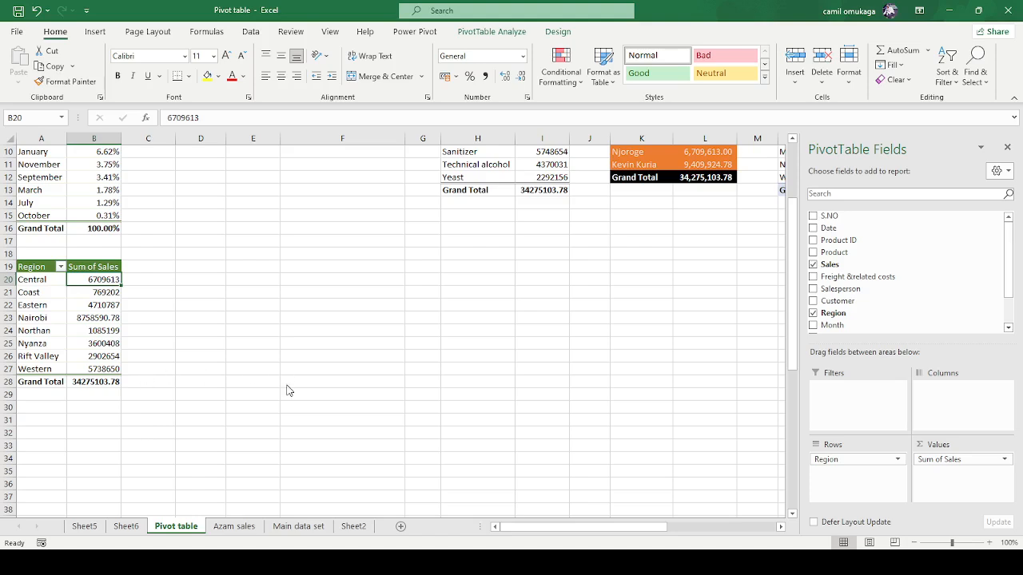
pyautogui.hotkey('alt', 'h')
pyautogui.press('s')
pyautogui.press('o')
pyautogui.click(260, 359)
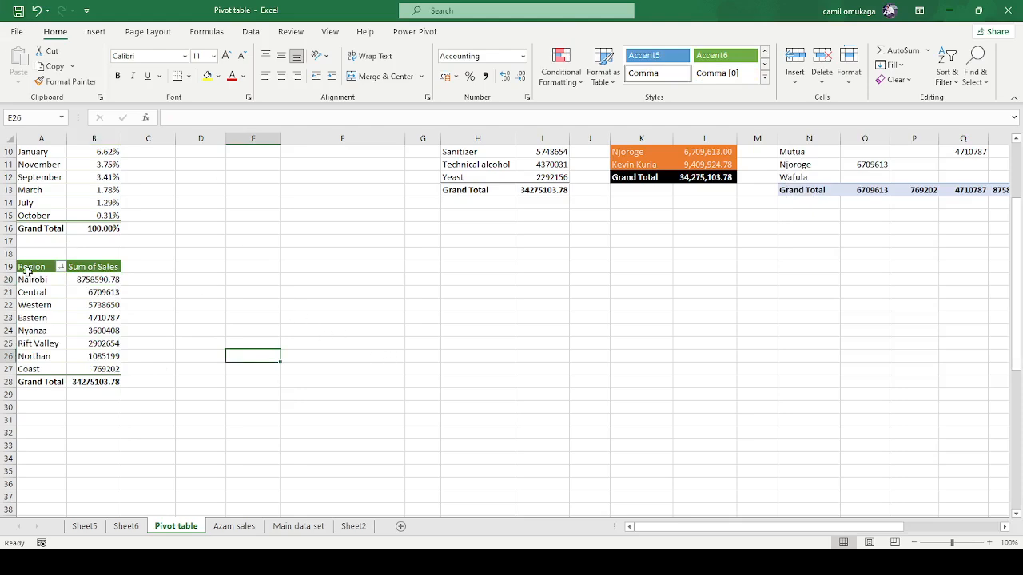
# Copy the whole region pivot table, grand total included, and paste it at cell E19
pyautogui.moveTo(28, 272); pyautogui.dragTo(94, 382)
pyautogui.hotkey('ctrl', 'c')
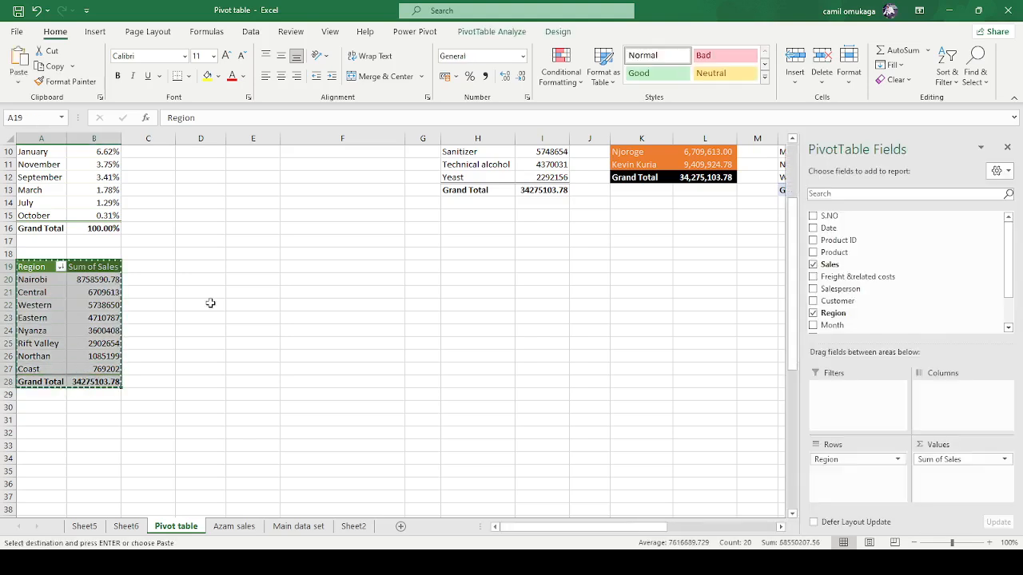
pyautogui.click(238, 269)
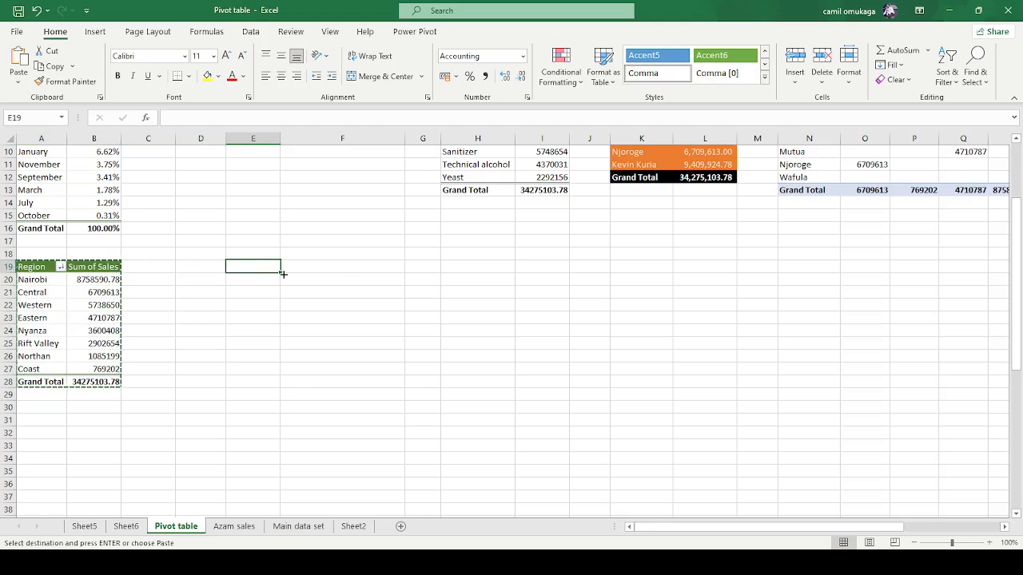
pyautogui.hotkey('ctrl', 'v')
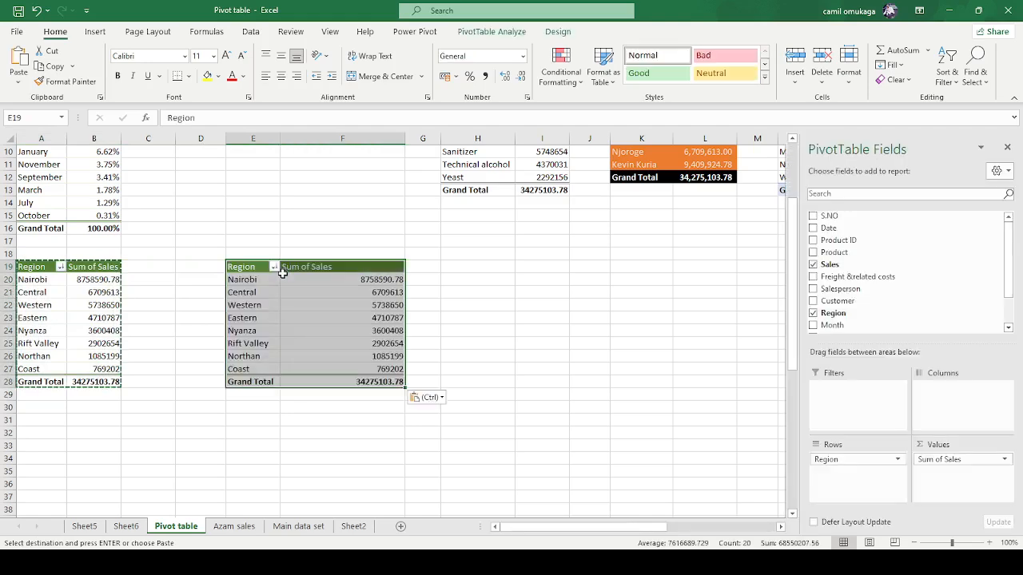
# Add Freight &related costs as a second value field, after Sum of Sales, in the pivot table at E19
pyautogui.click(308, 317)
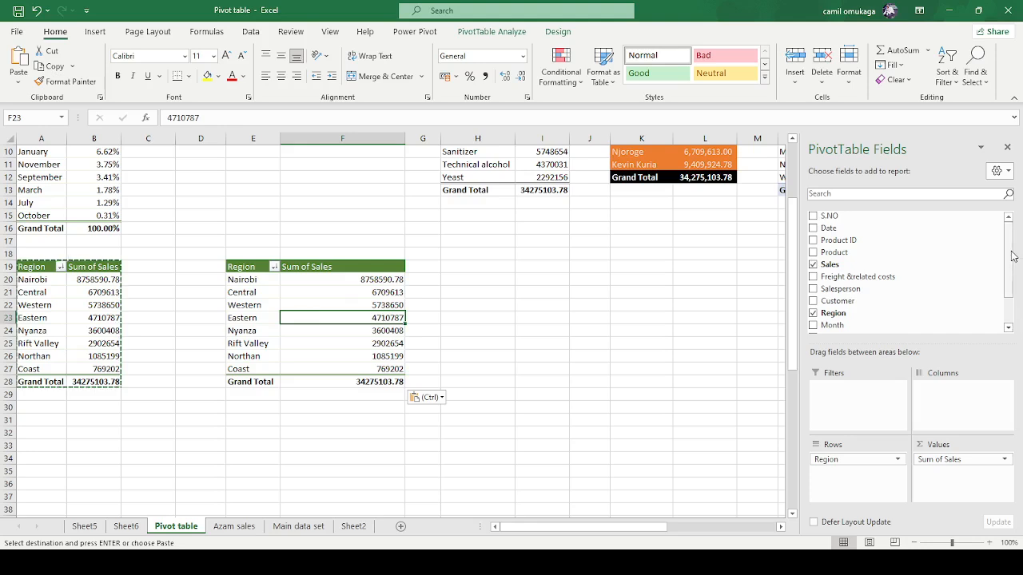
pyautogui.moveTo(1010, 257)
pyautogui.mouseDown()
pyautogui.moveTo(1011, 296)
pyautogui.moveTo(1005, 249)
pyautogui.mouseUp()
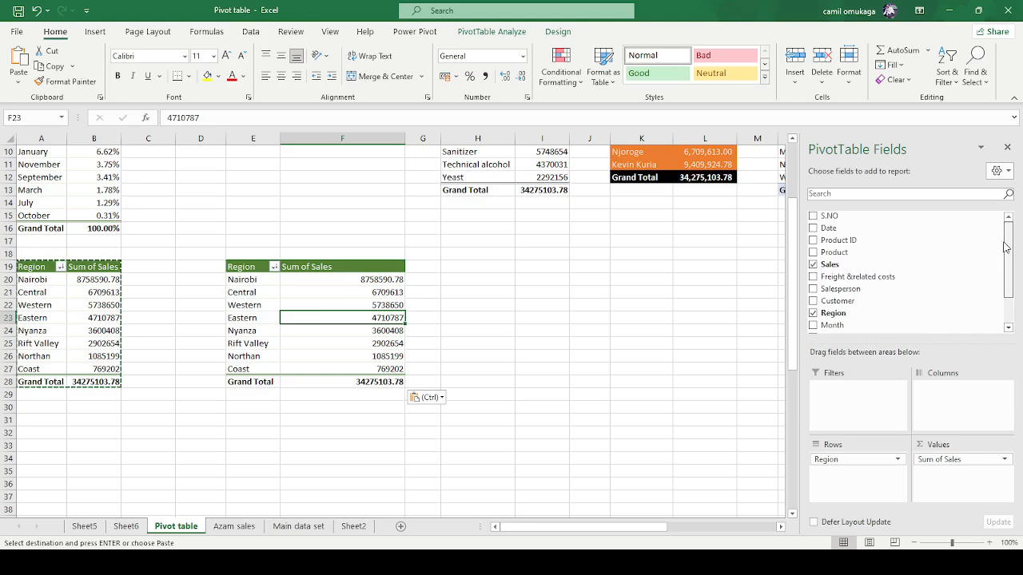
pyautogui.moveTo(1005, 247); pyautogui.dragTo(1015, 289)
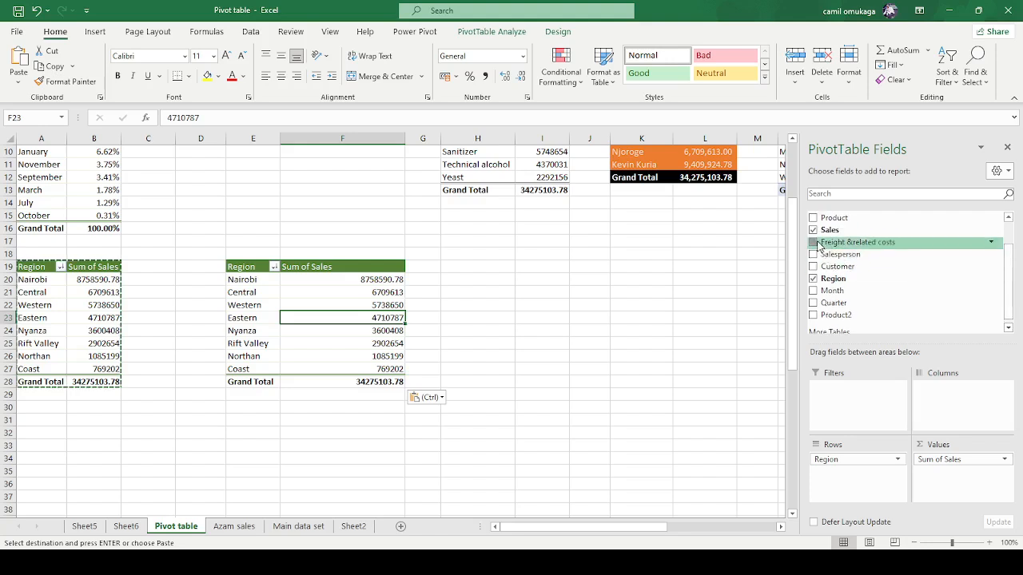
pyautogui.moveTo(819, 246); pyautogui.dragTo(959, 490)
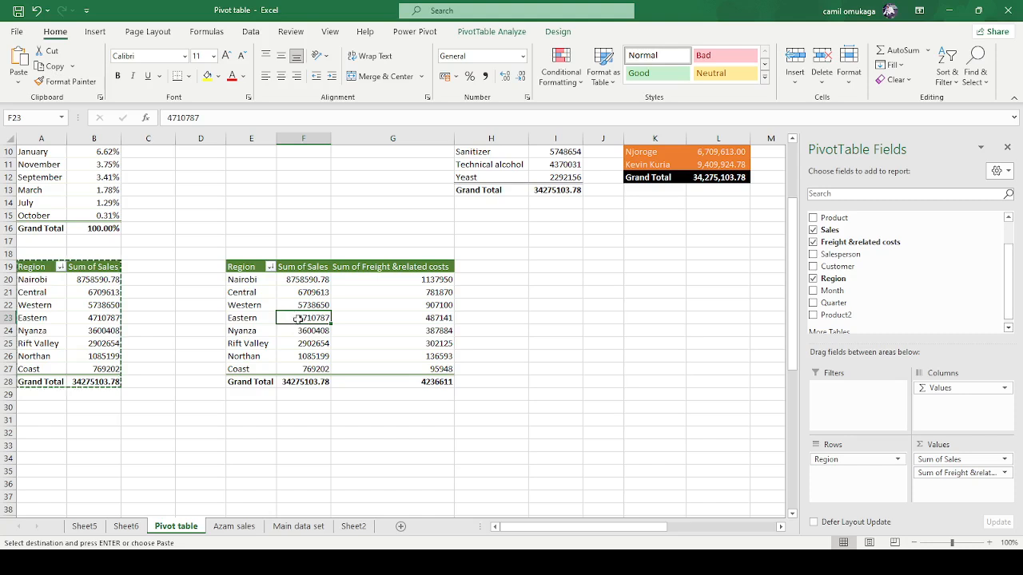
pyautogui.click(365, 317)
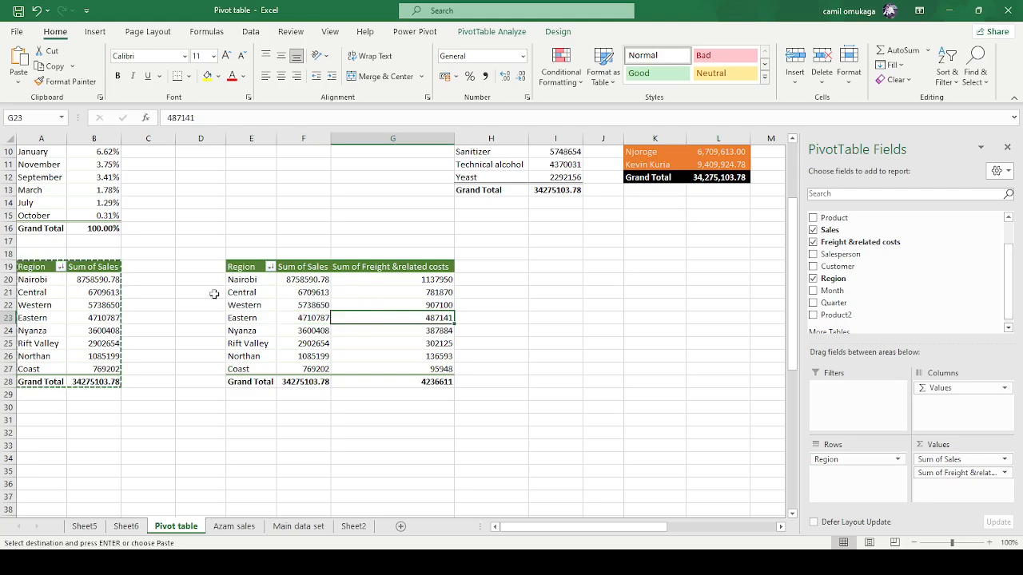
pyautogui.click(305, 280)
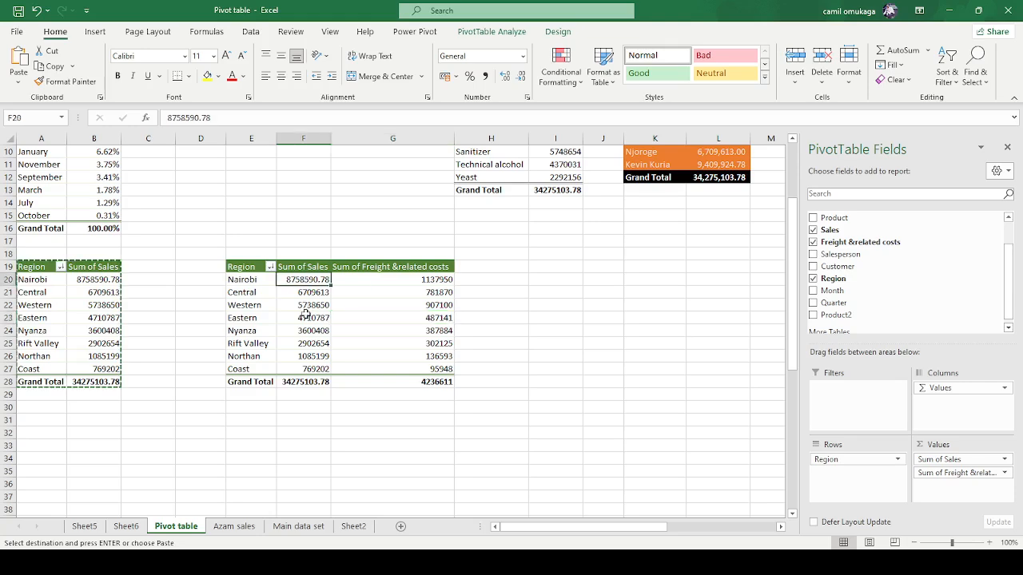
# Replace Region with Product as the row field of the pivot table at E19
pyautogui.scroll(3, 480, 323)
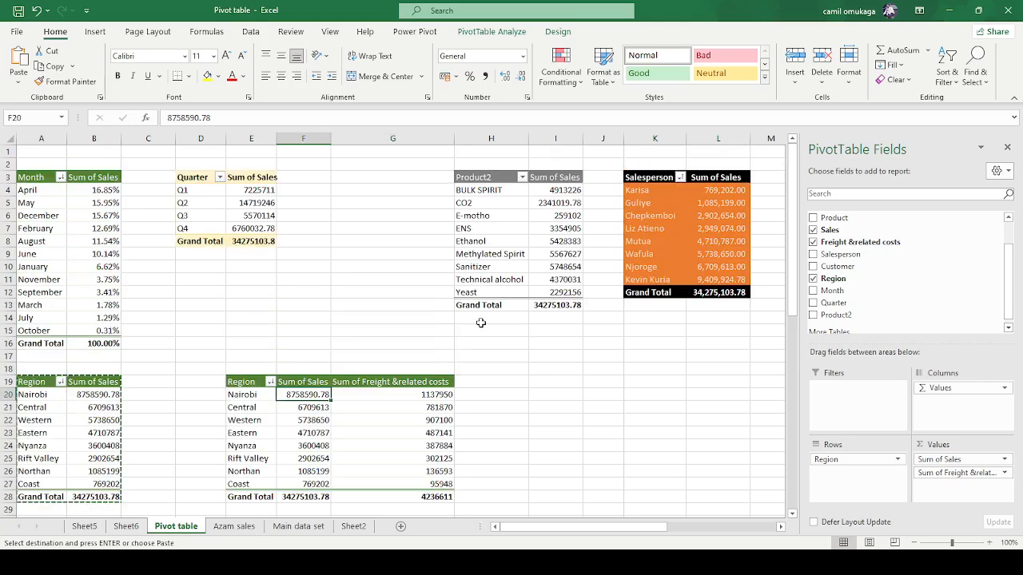
pyautogui.scroll(-2, 472, 323)
pyautogui.scroll(2, 467, 323)
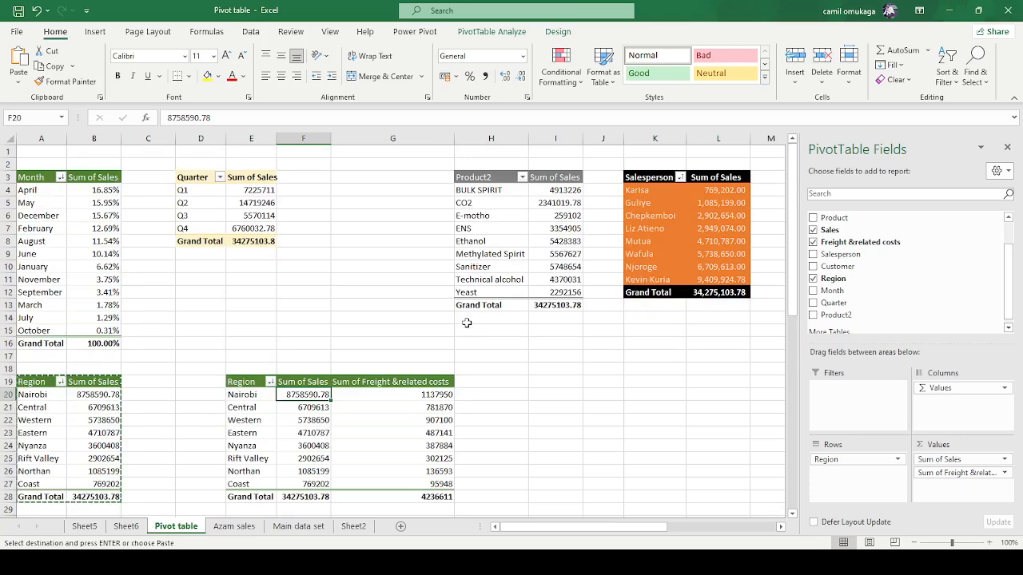
pyautogui.scroll(-2, 467, 323)
pyautogui.click(301, 368)
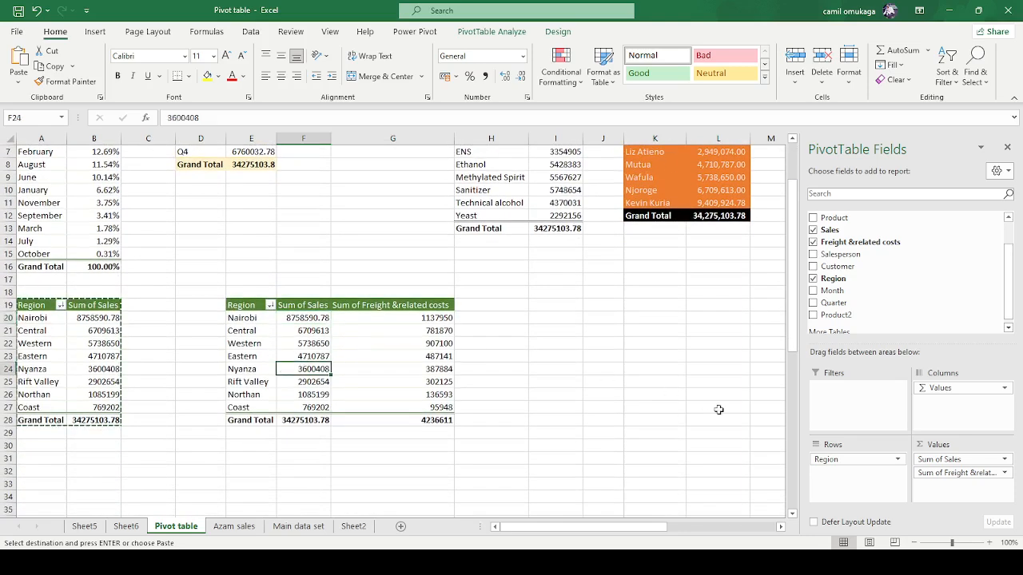
pyautogui.moveTo(820, 459); pyautogui.dragTo(685, 466)
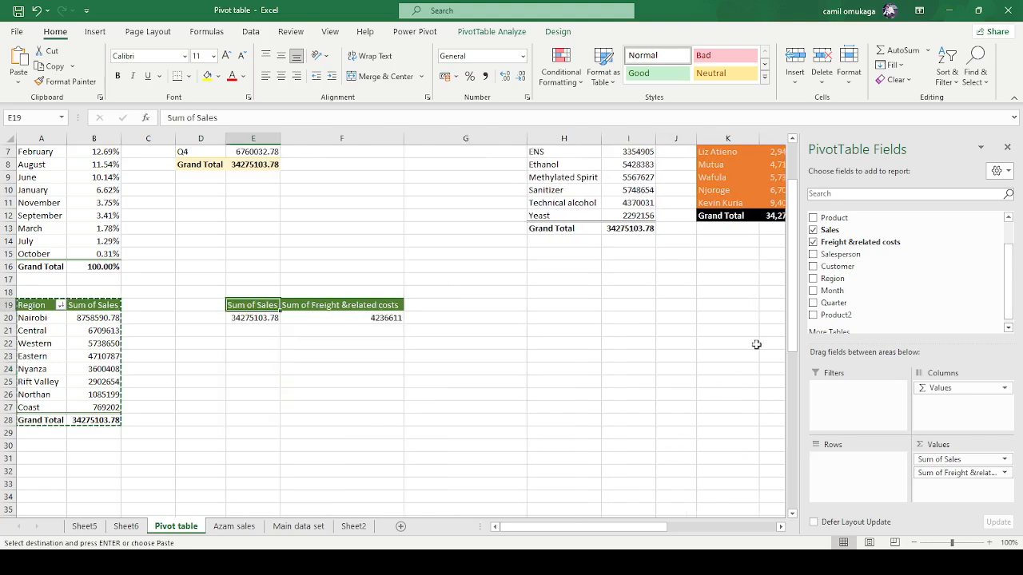
pyautogui.scroll(1, 855, 257)
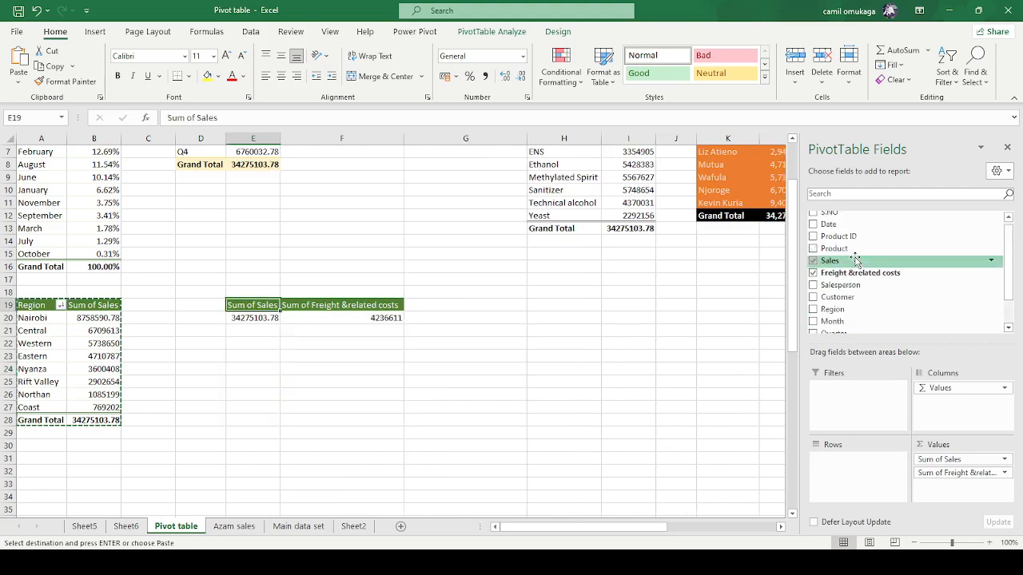
pyautogui.click(814, 249)
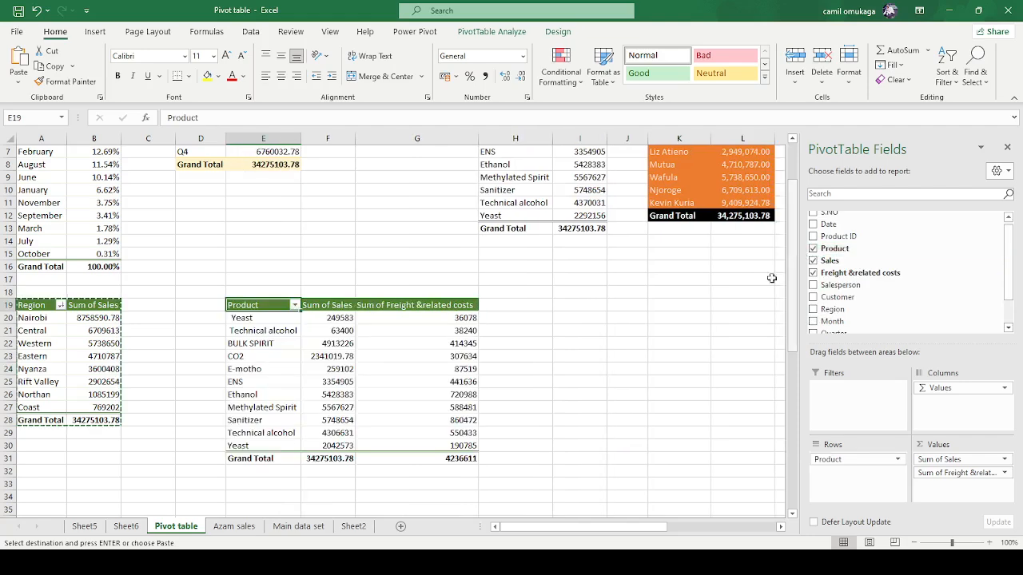
pyautogui.click(651, 383)
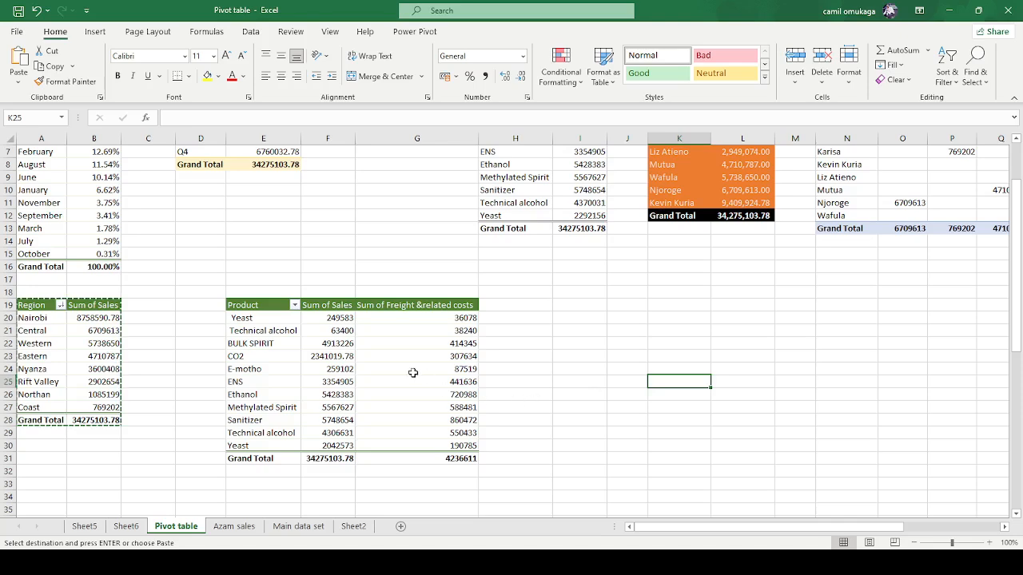
pyautogui.scroll(2, 413, 372)
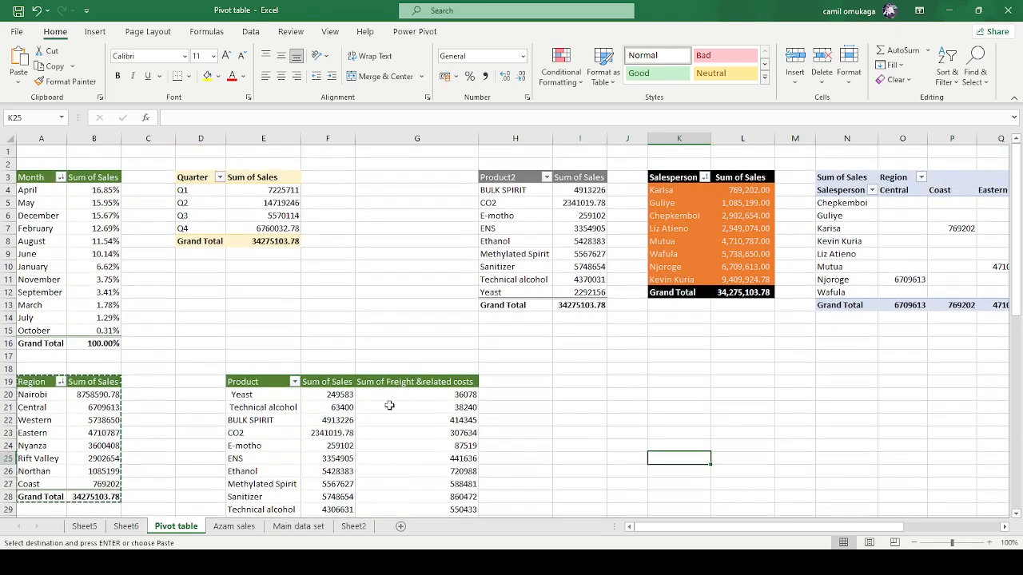
pyautogui.click(342, 419)
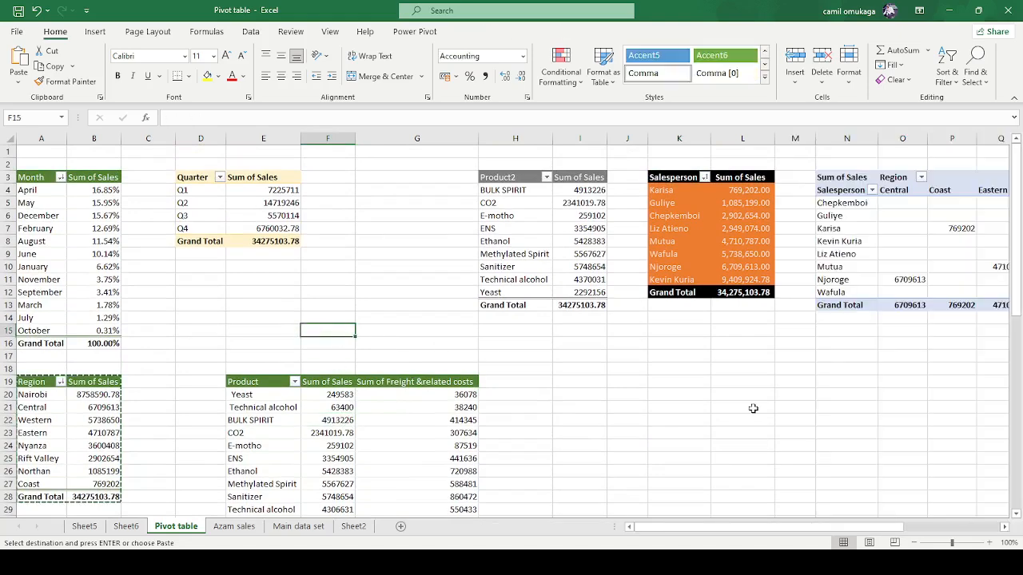
pyautogui.moveTo(675, 527)
pyautogui.mouseDown()
pyautogui.moveTo(751, 529)
pyautogui.moveTo(670, 528)
pyautogui.mouseUp()
pyautogui.click(70, 242)
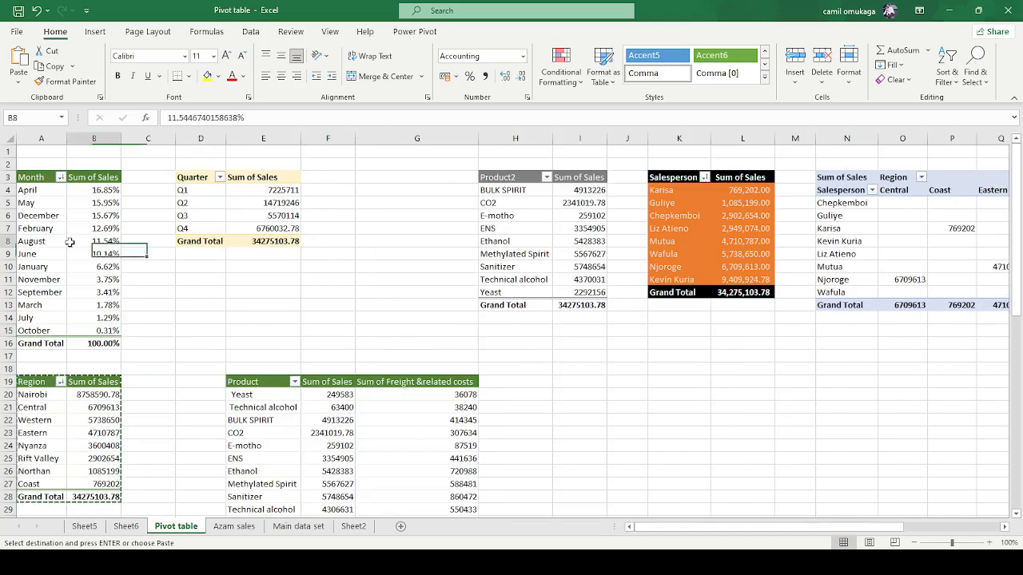
pyautogui.click(62, 205)
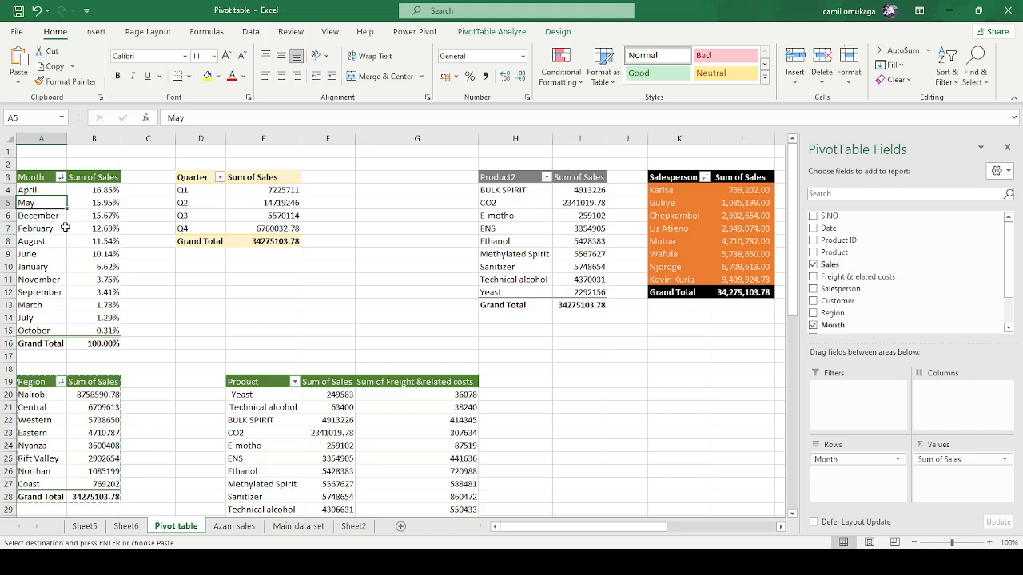
pyautogui.click(66, 228)
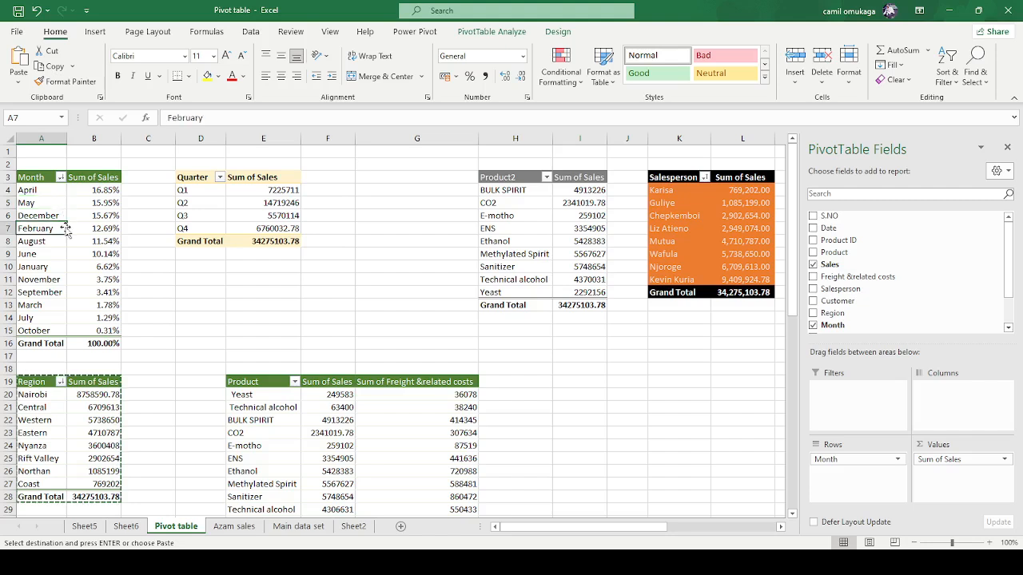
pyautogui.click(492, 32)
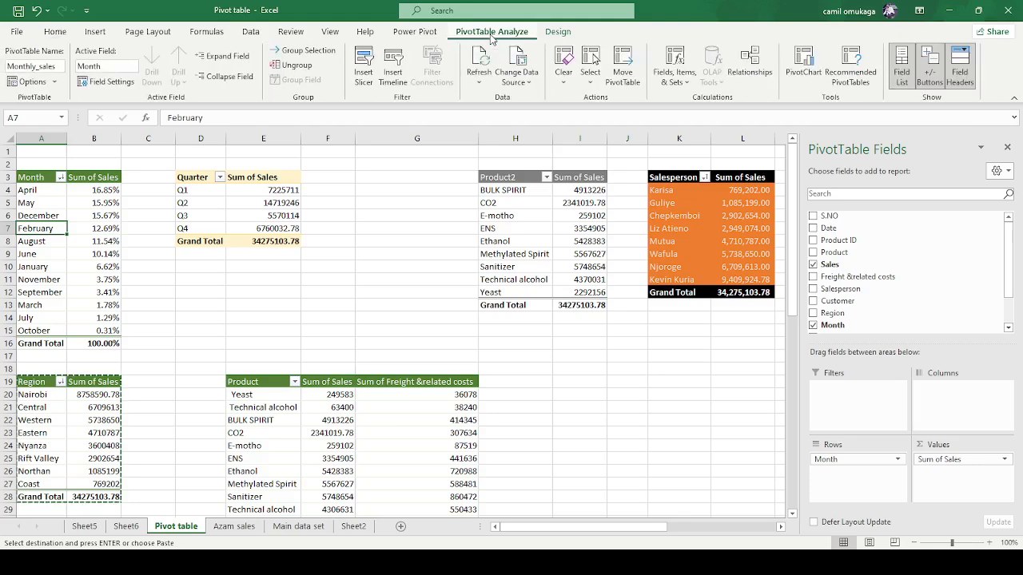
pyautogui.click(572, 32)
pyautogui.click(496, 33)
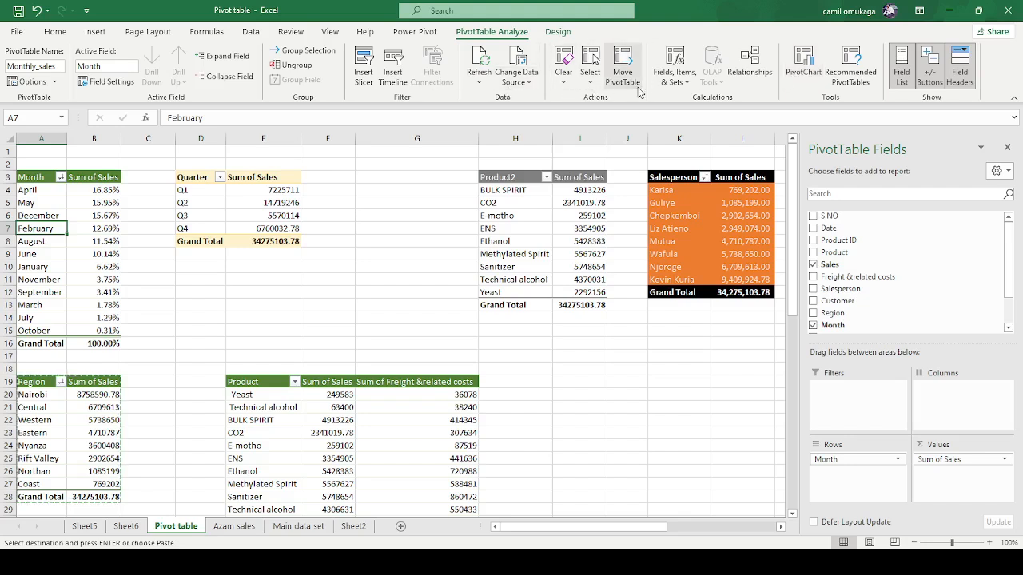
pyautogui.click(795, 78)
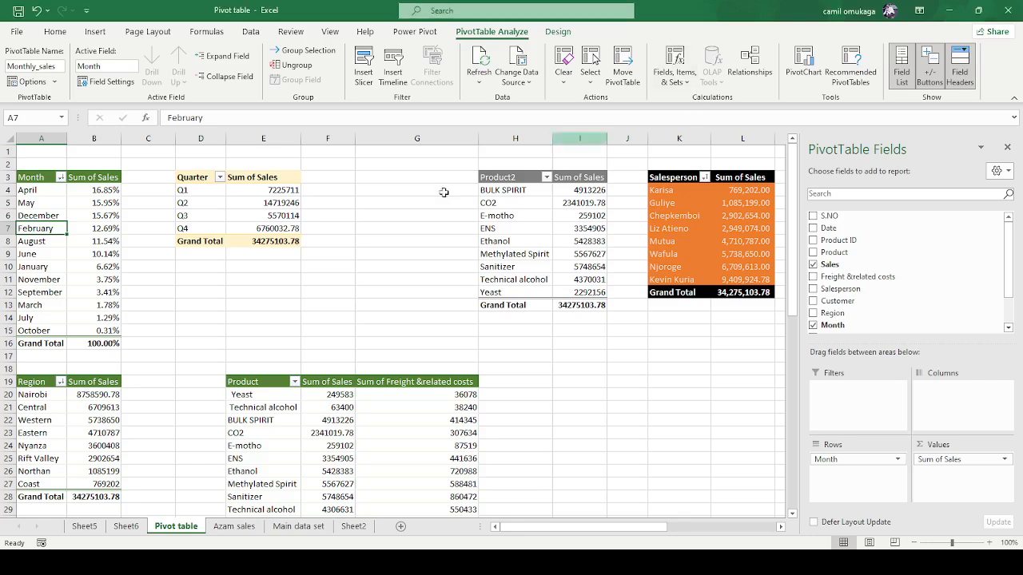
pyautogui.click(97, 216)
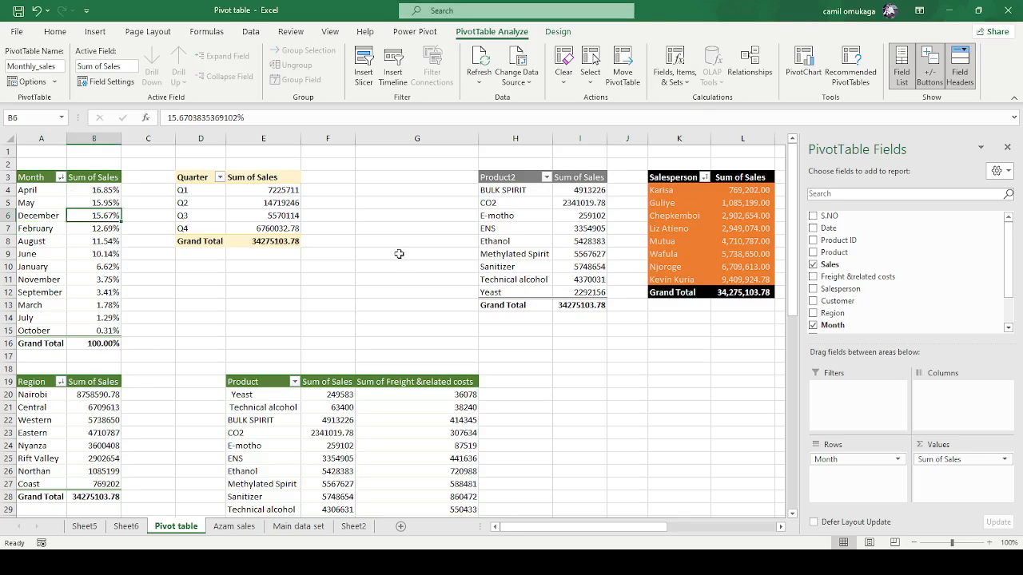
pyautogui.click(58, 178)
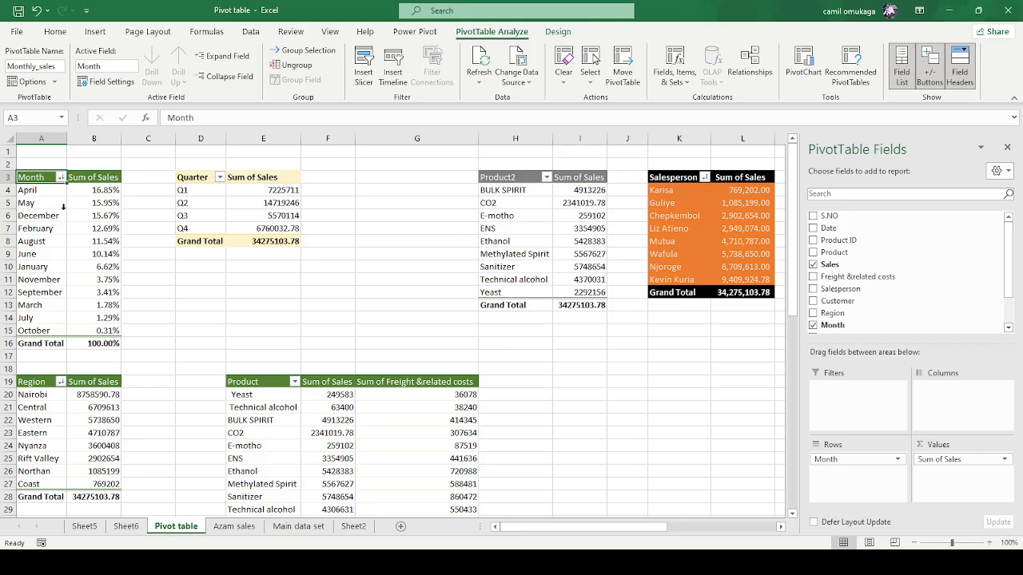
pyautogui.click(88, 189)
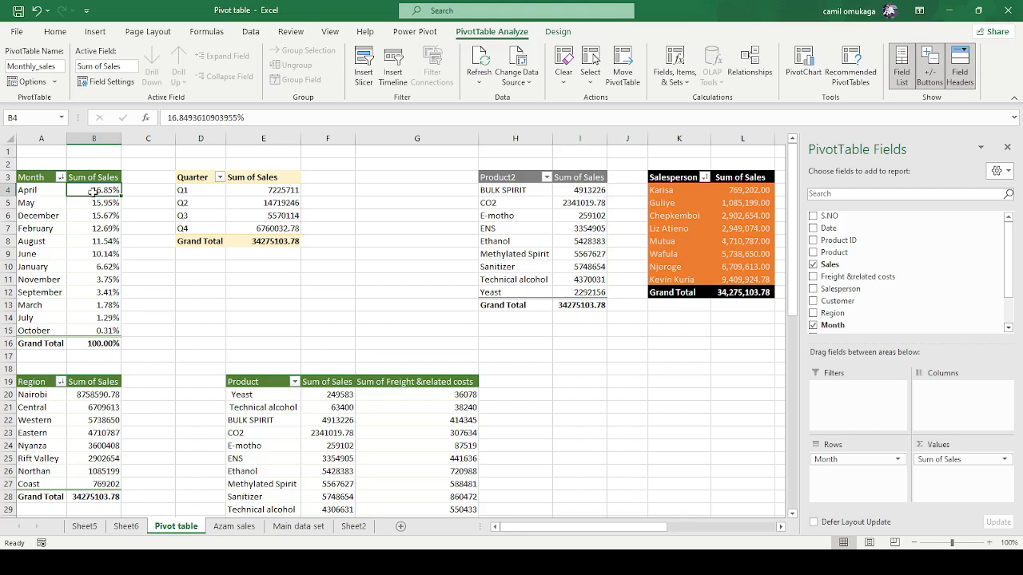
pyautogui.click(45, 194)
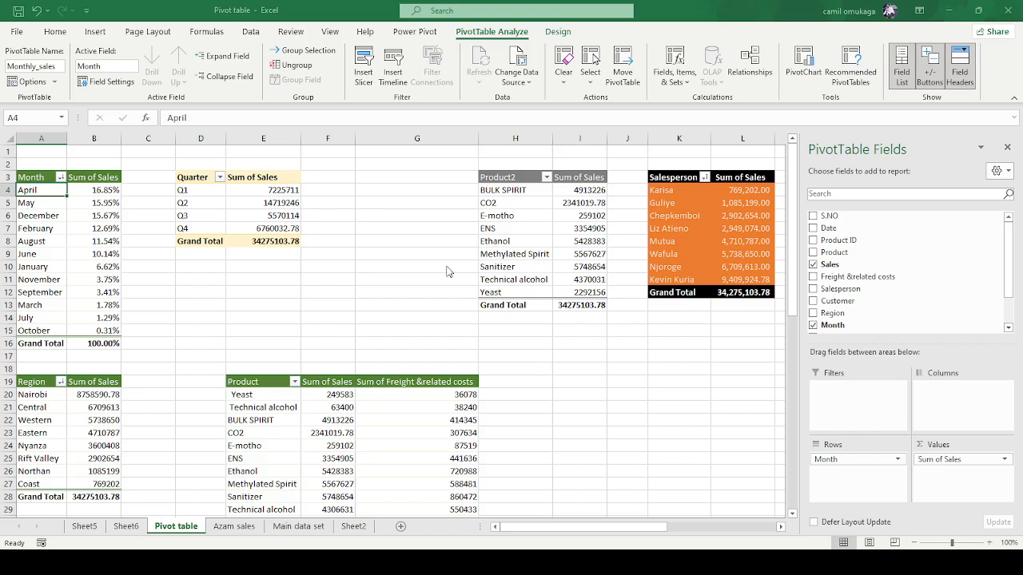
pyautogui.click(107, 253)
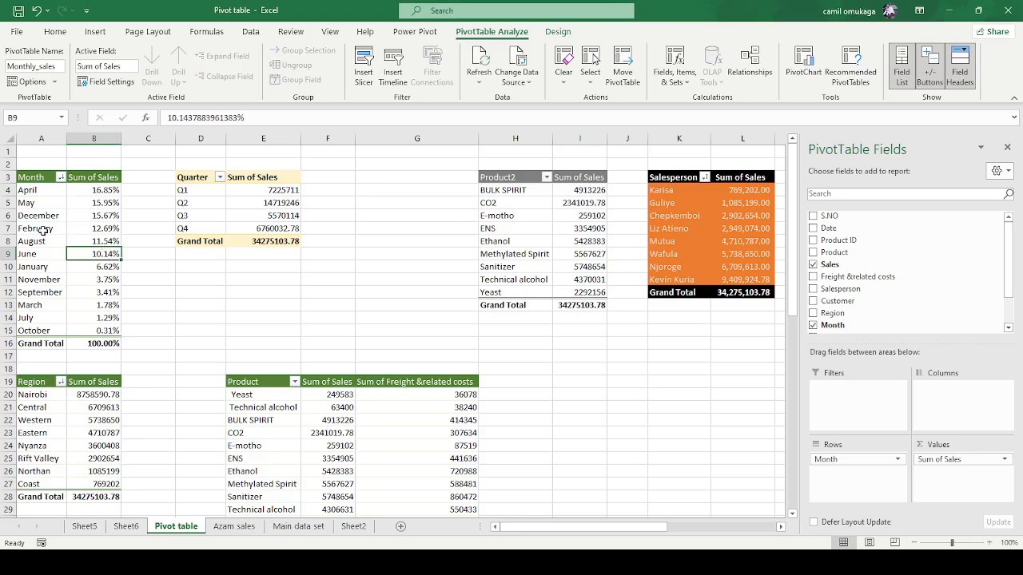
pyautogui.click(97, 193)
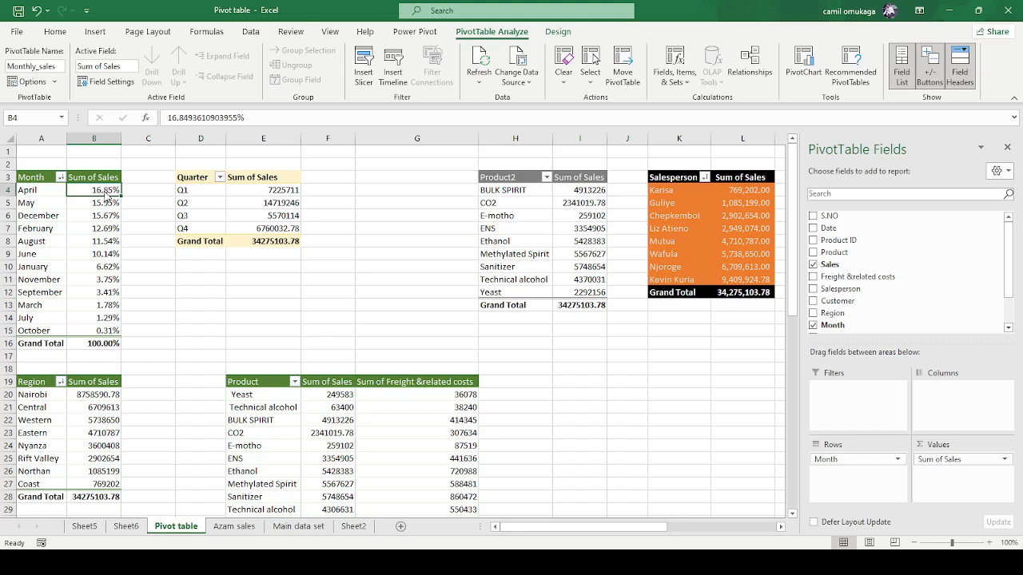
# Insert a default column chart from the monthly sales pivot table, place it below the Product2 and Salesperson tables, and hide the field list
pyautogui.click(52, 209)
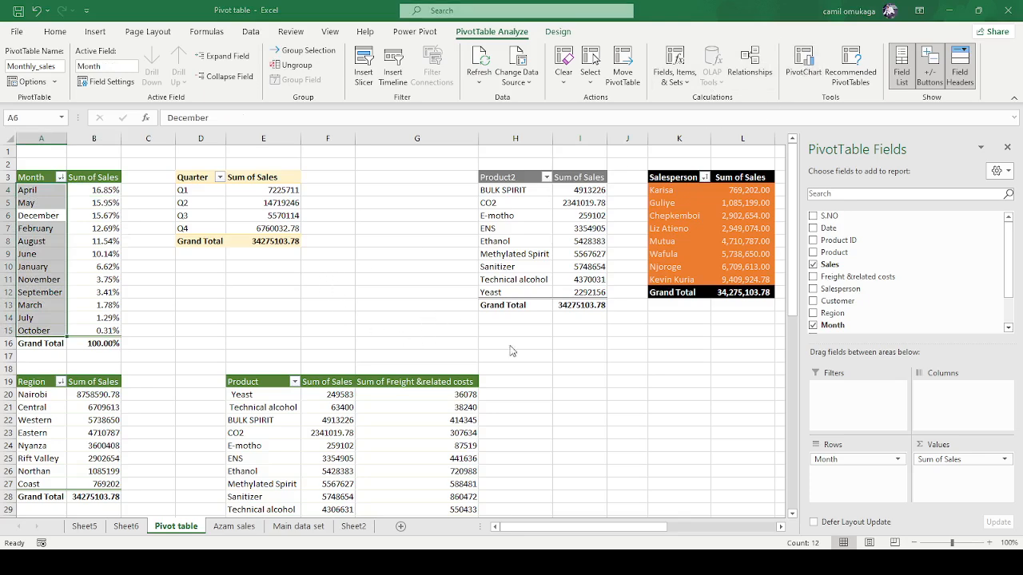
pyautogui.hotkey('alt', 'F1')
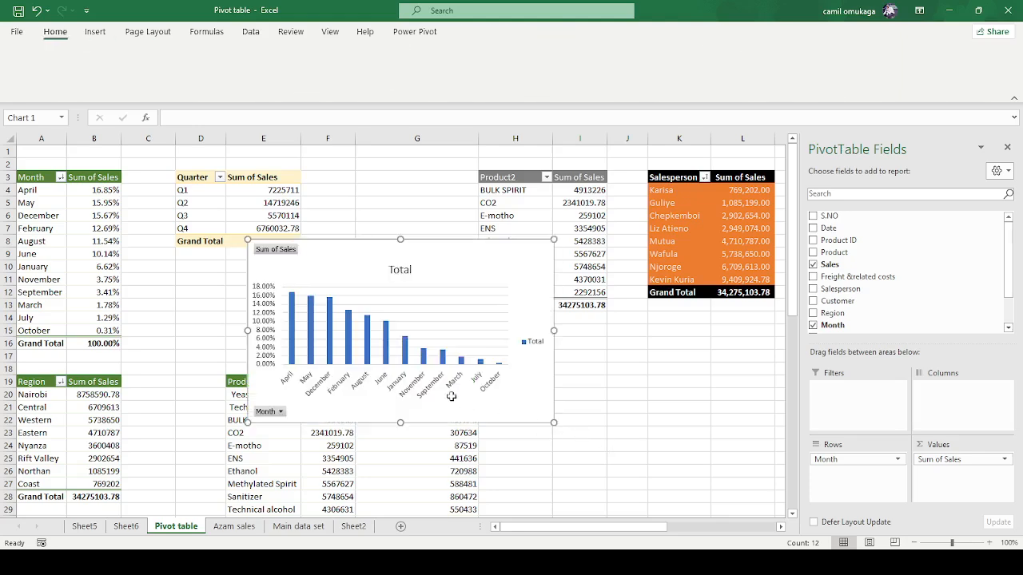
pyautogui.moveTo(514, 310); pyautogui.dragTo(691, 378)
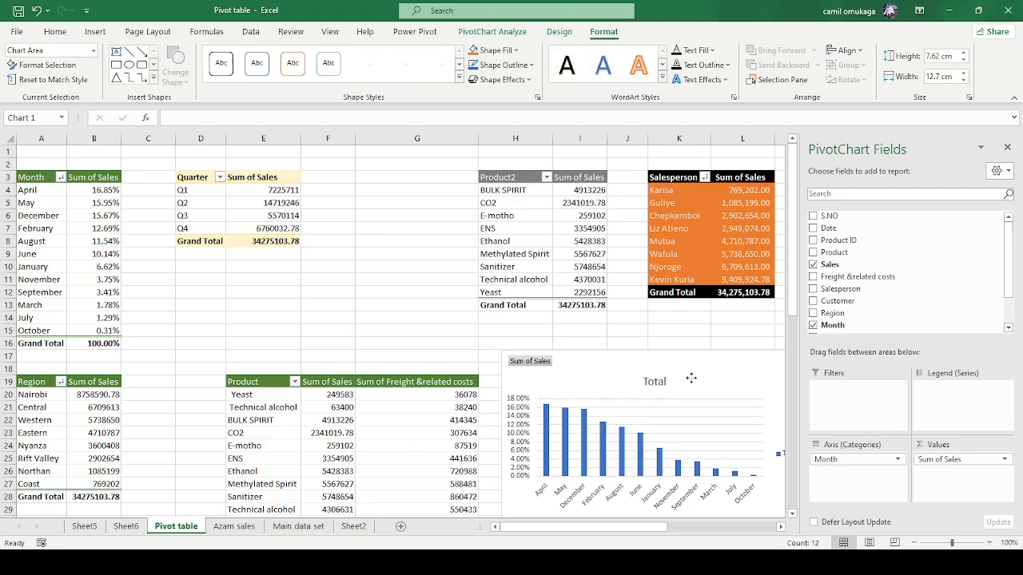
pyautogui.click(1008, 148)
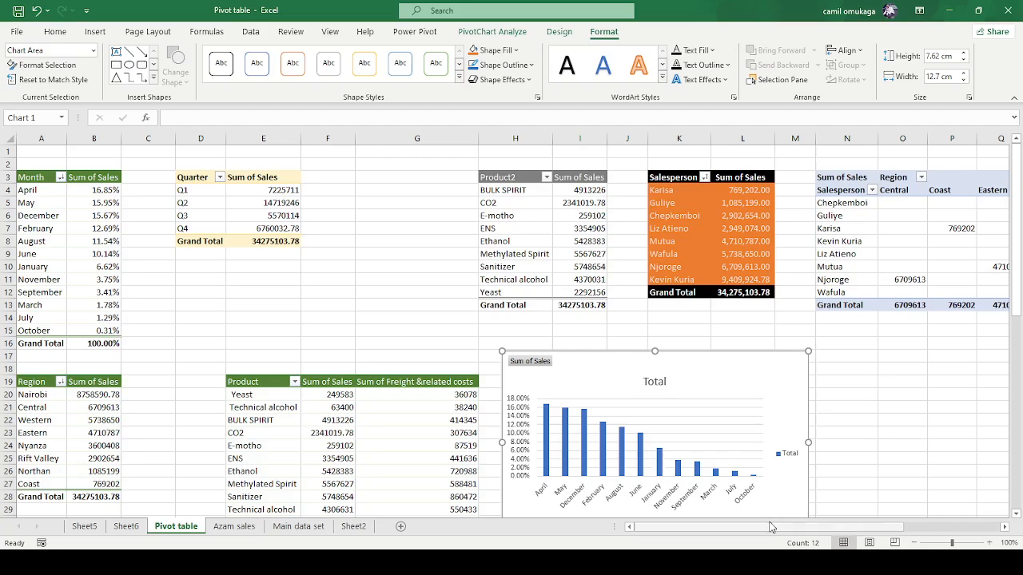
# Enlarge the monthly sales chart to about 9.46 cm high and 16.78 cm wide
pyautogui.scroll(-1, 729, 465)
pyautogui.scroll(-2, 728, 465)
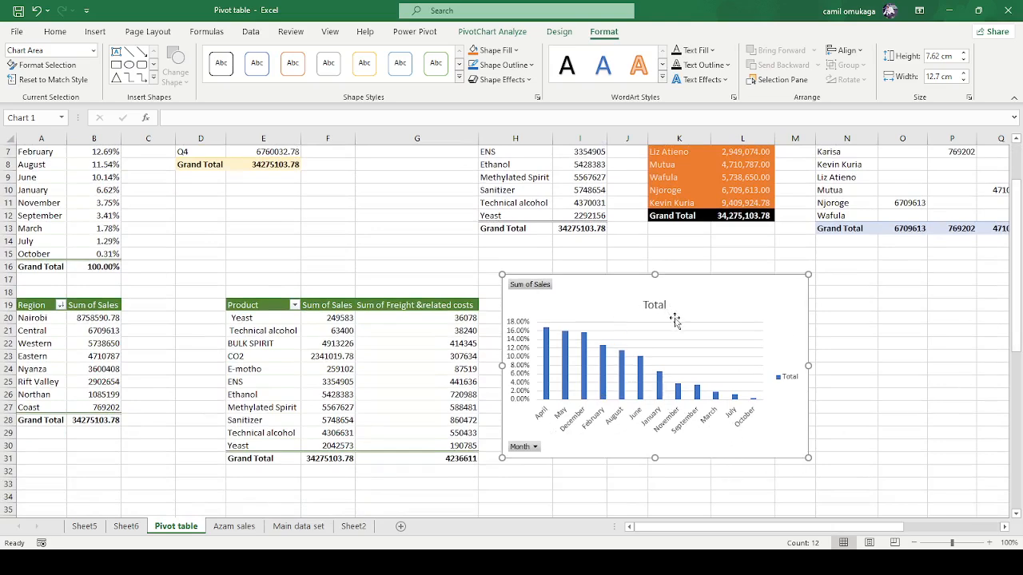
pyautogui.scroll(-1, 675, 323)
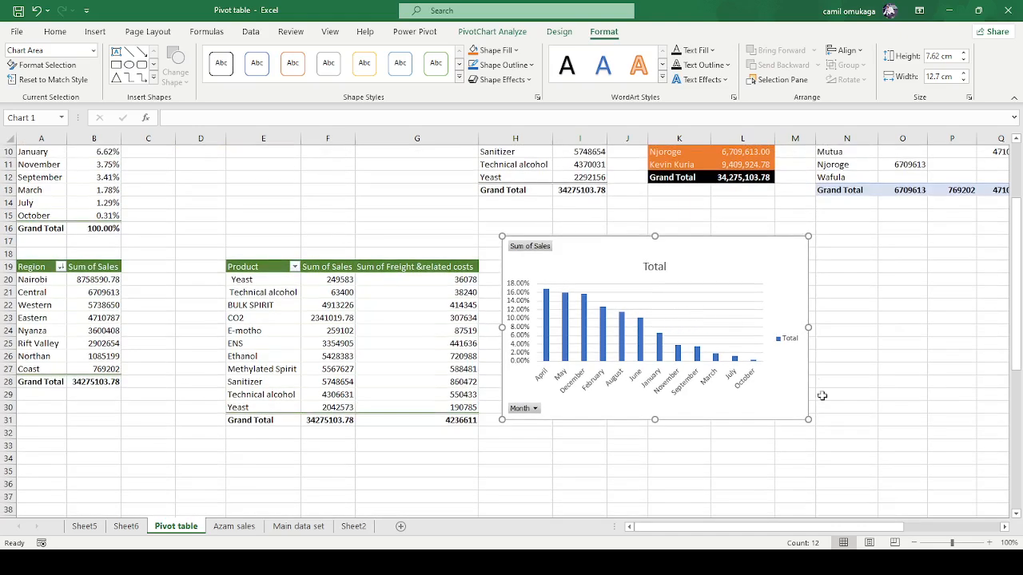
pyautogui.moveTo(807, 420); pyautogui.dragTo(906, 464)
pyautogui.click(417, 459)
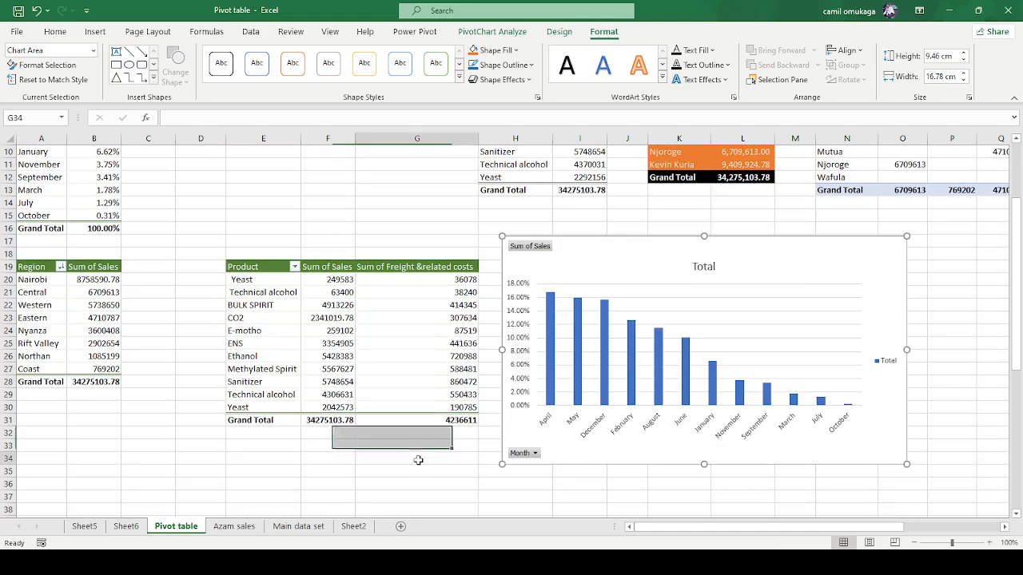
pyautogui.click(640, 295)
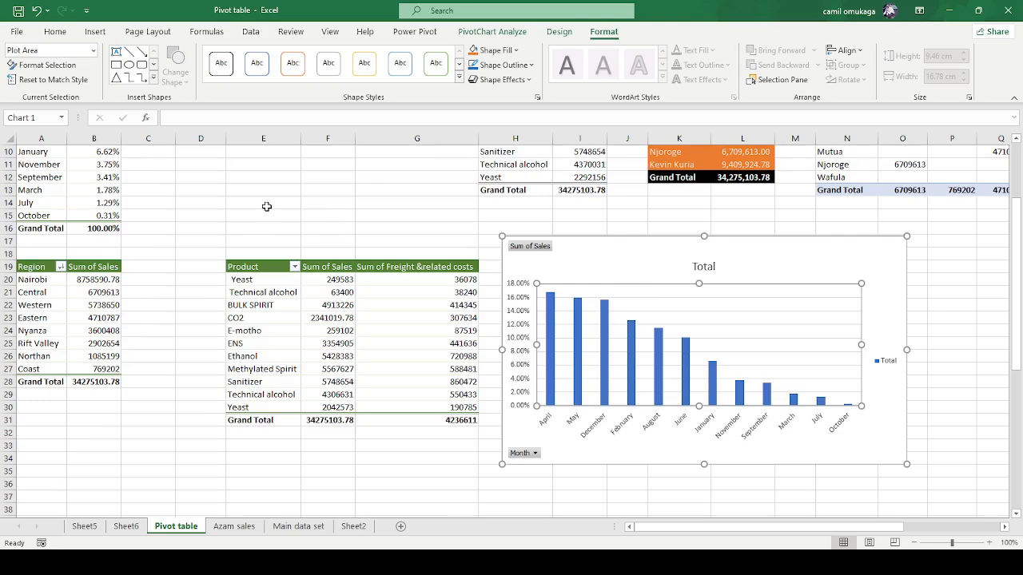
# Hide the field buttons on the monthly sales chart and enlarge it to reach about row 36 and column P
pyautogui.scroll(3, 267, 207)
pyautogui.click(67, 219)
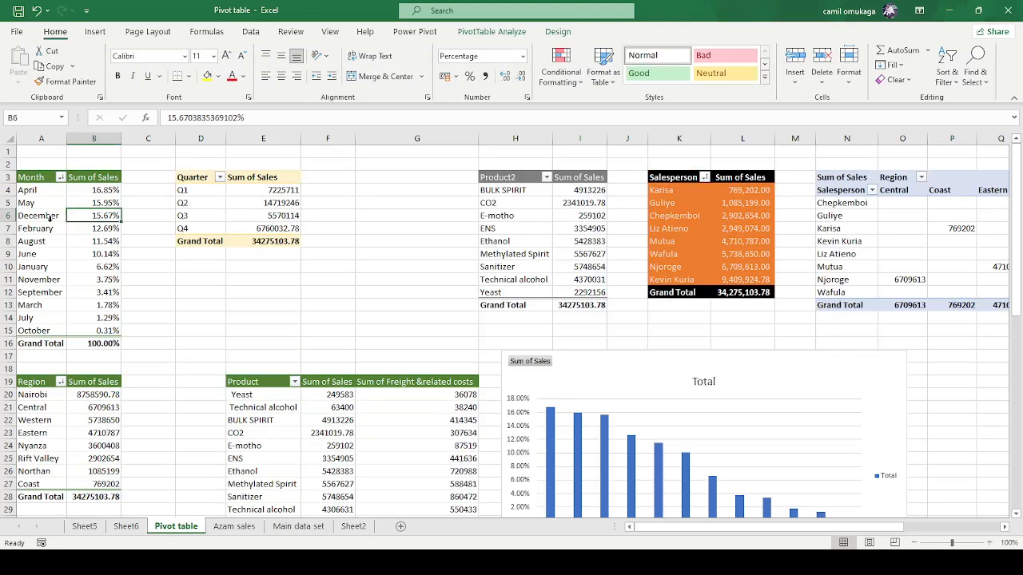
pyautogui.scroll(-2, 683, 419)
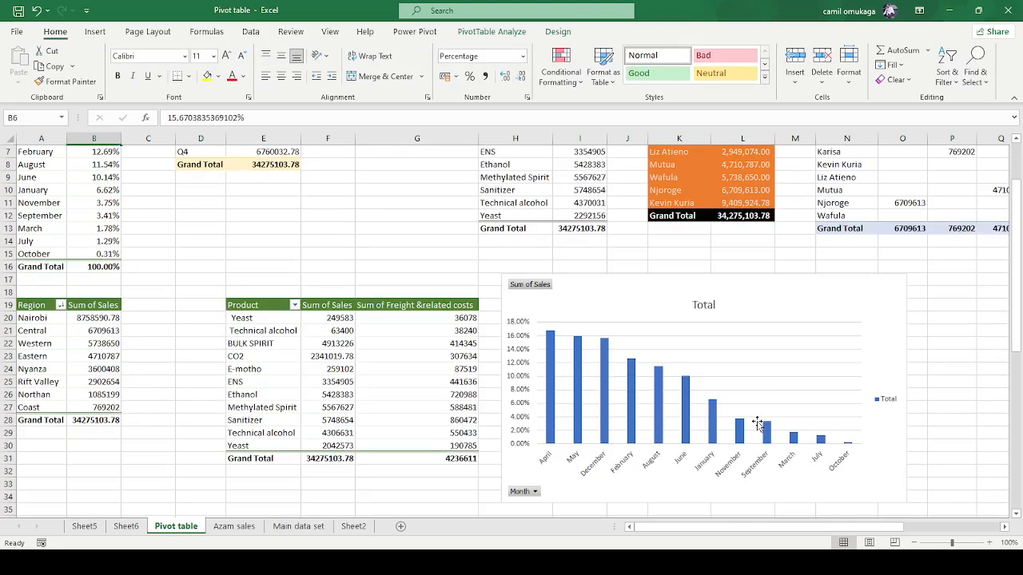
pyautogui.click(540, 293)
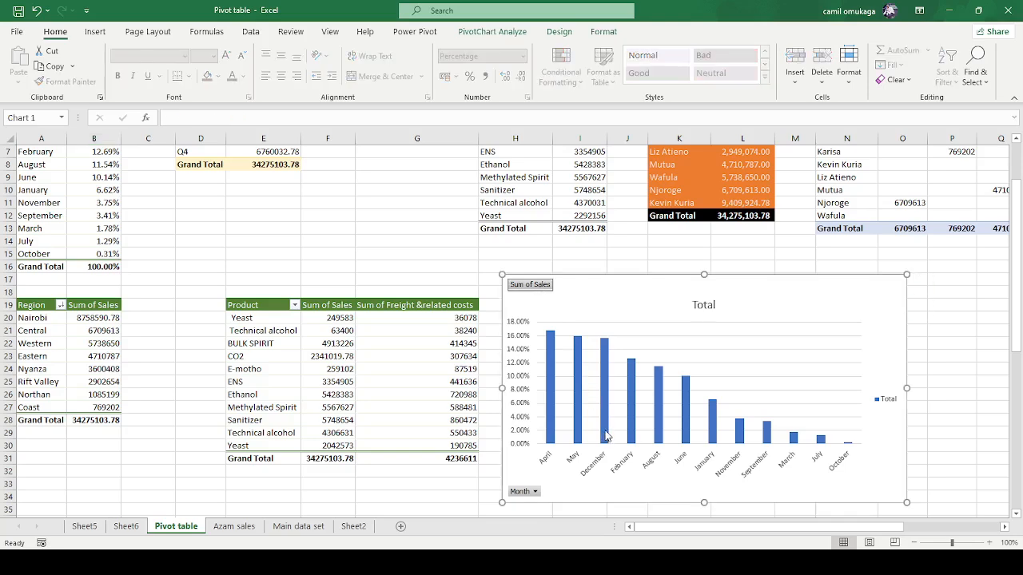
pyautogui.scroll(-2, 683, 363)
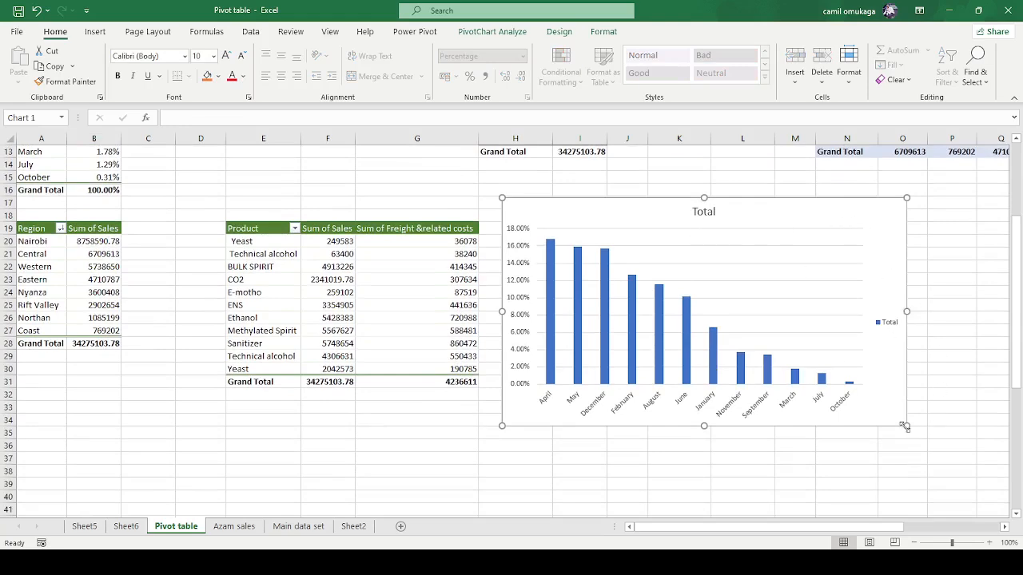
pyautogui.moveTo(904, 427); pyautogui.dragTo(952, 445)
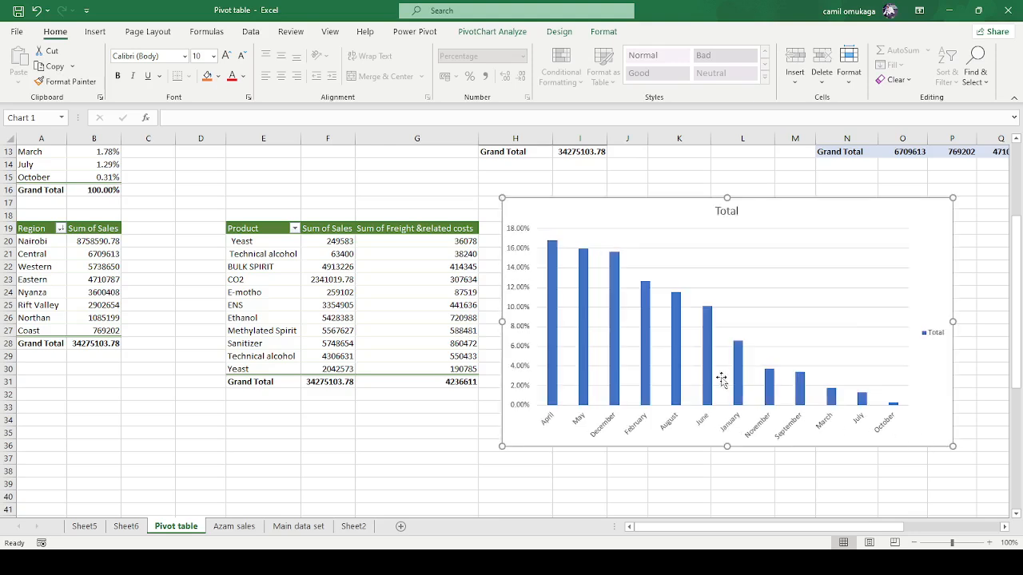
# Remove the vertical percentage axis from the monthly sales chart
pyautogui.click(584, 276)
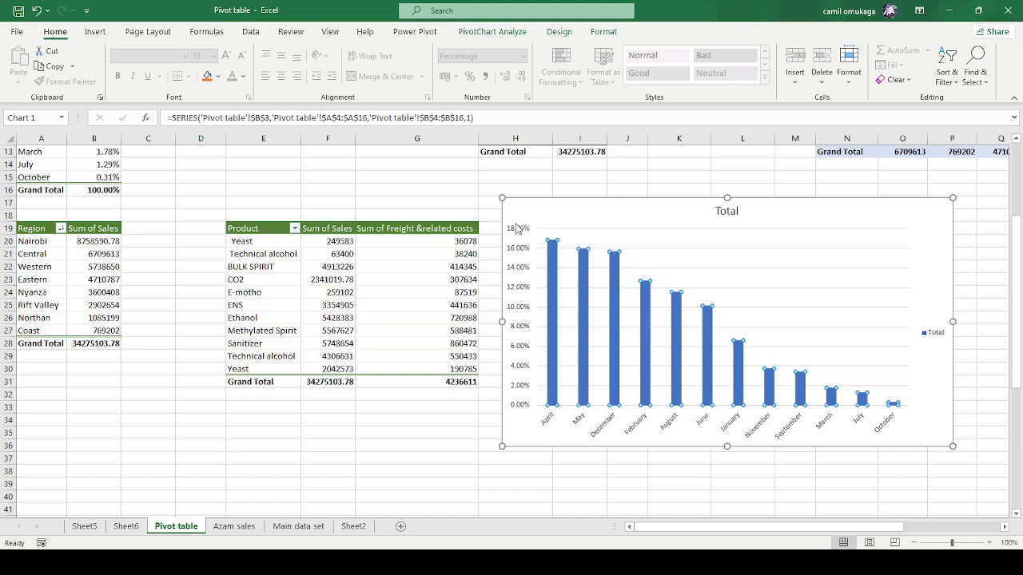
pyautogui.click(517, 229)
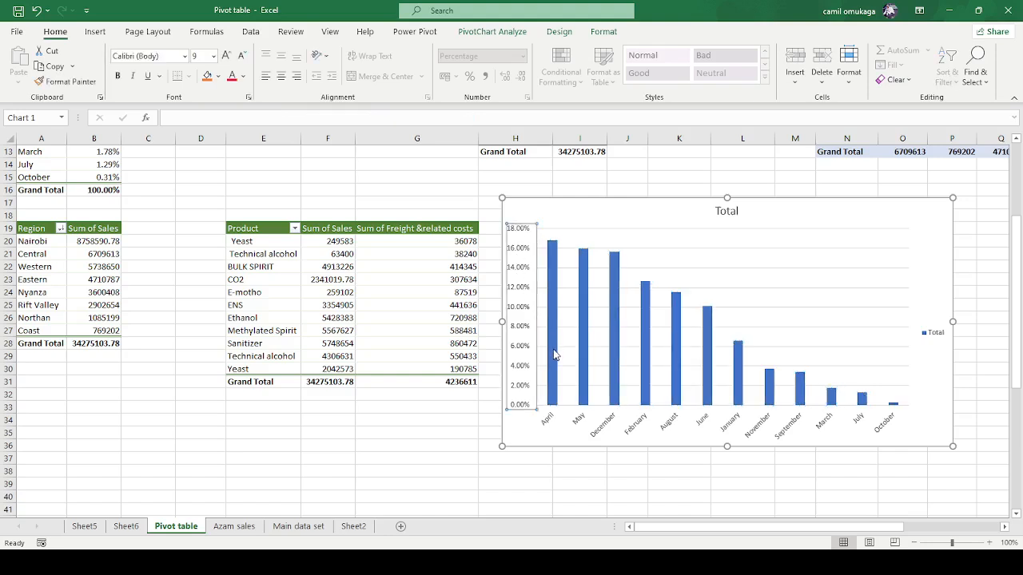
pyautogui.press('Delete')
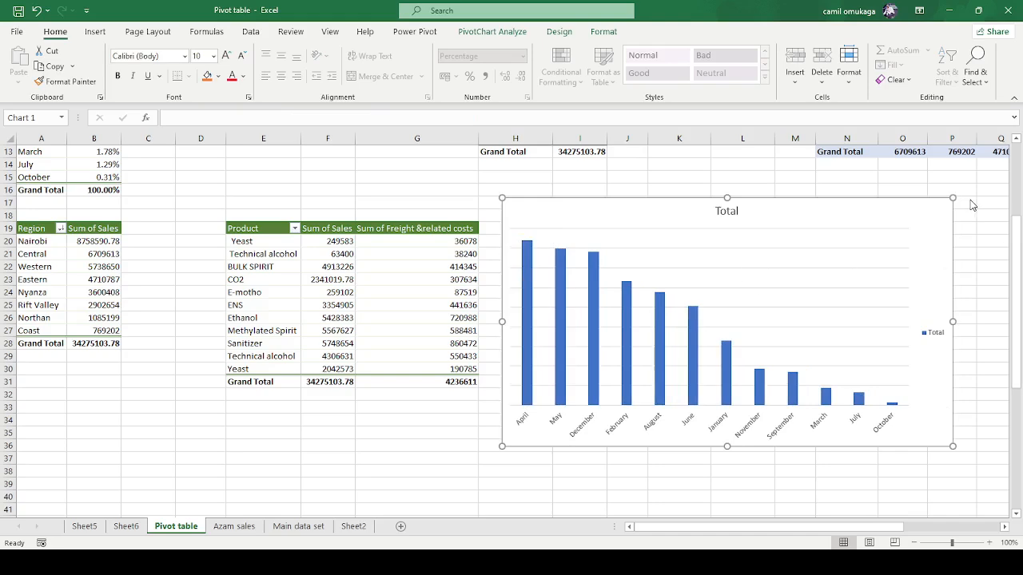
# Retitle the monthly sales chart "Periodic sales" and make the title bold
pyautogui.moveTo(863, 527); pyautogui.dragTo(927, 527)
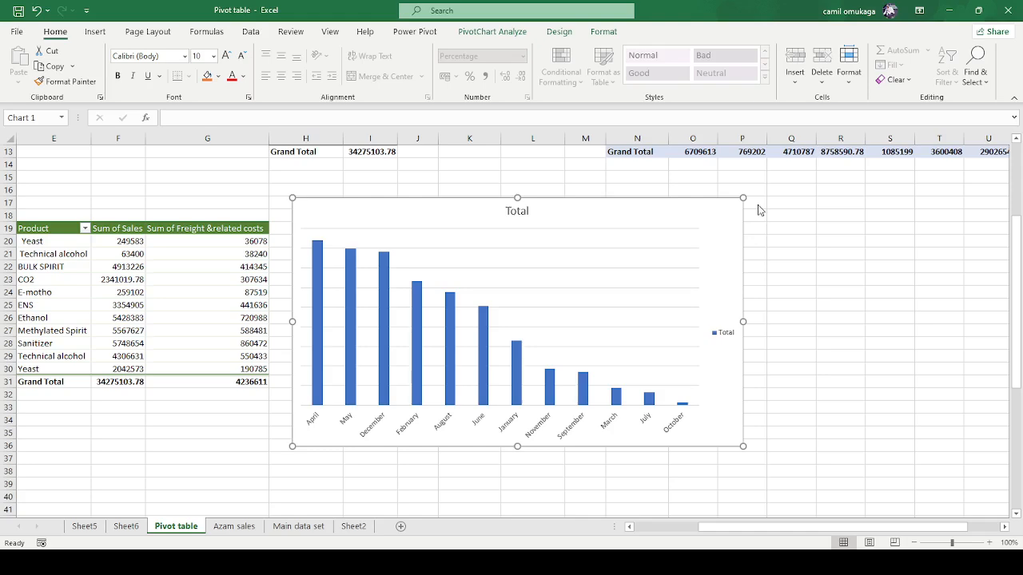
pyautogui.click(815, 240)
pyautogui.click(521, 211)
pyautogui.press('BackSpace')
pyautogui.press('BackSpace')
pyautogui.press('BackSpace')
pyautogui.press('BackSpace')
pyautogui.press('BackSpace')
pyautogui.write('Mo')
pyautogui.press('BackSpace')
pyautogui.press('BackSpace')
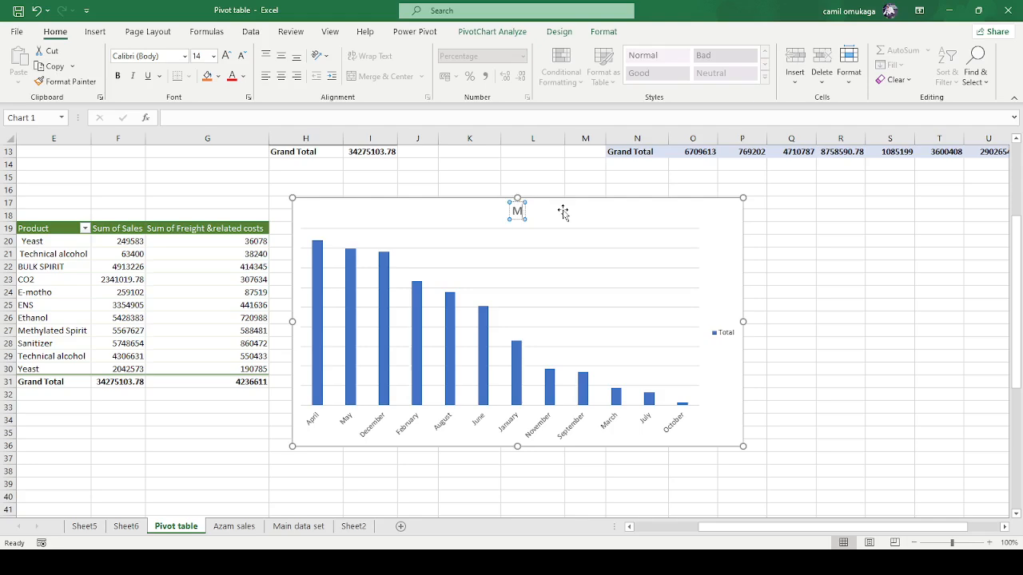
pyautogui.write('Periodic sales')
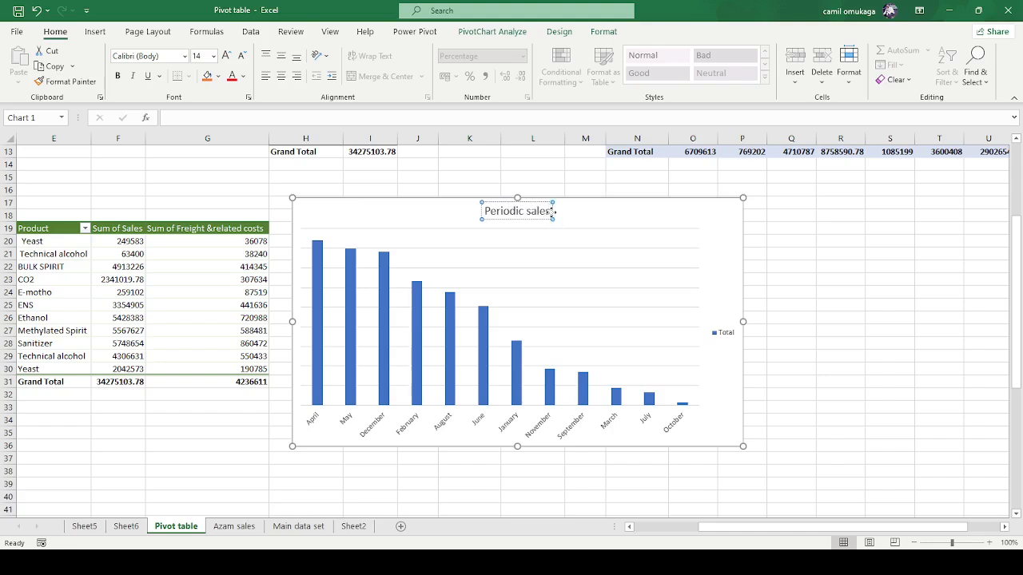
pyautogui.moveTo(550, 211); pyautogui.dragTo(476, 213)
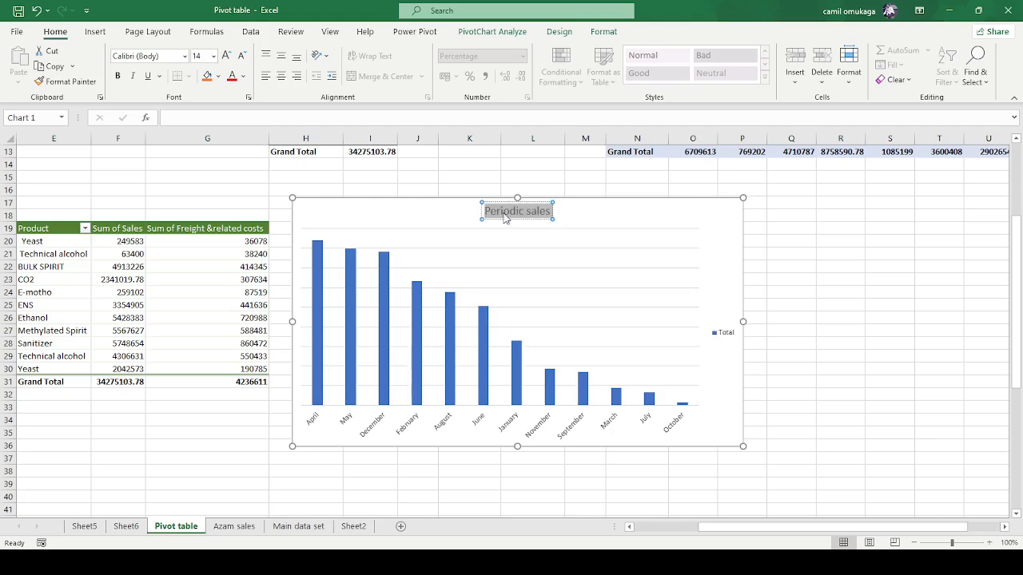
pyautogui.click(820, 255)
# Add percentage data labels above the columns of the Periodic sales chart
pyautogui.click(582, 254)
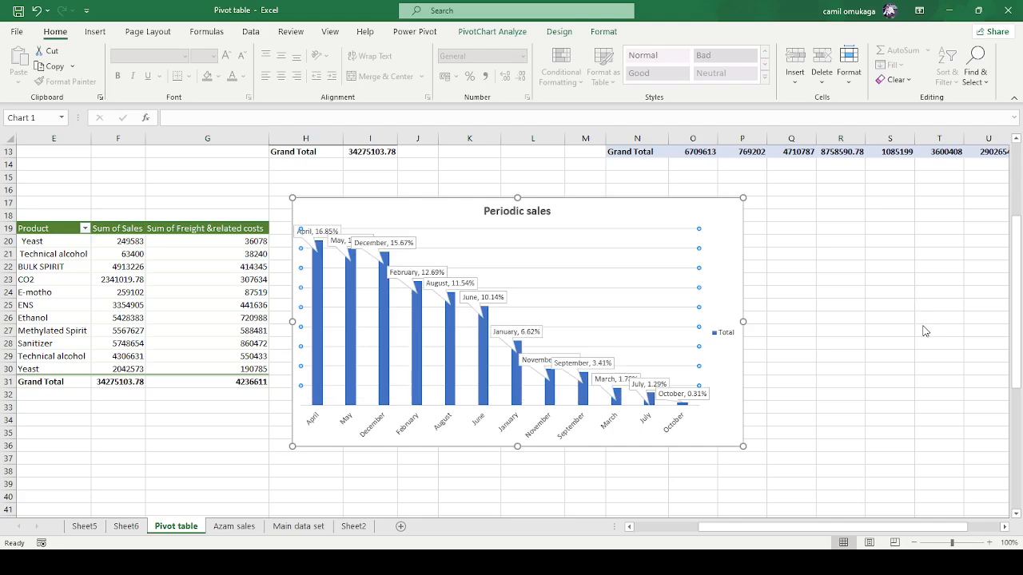
pyautogui.click(818, 442)
pyautogui.click(664, 264)
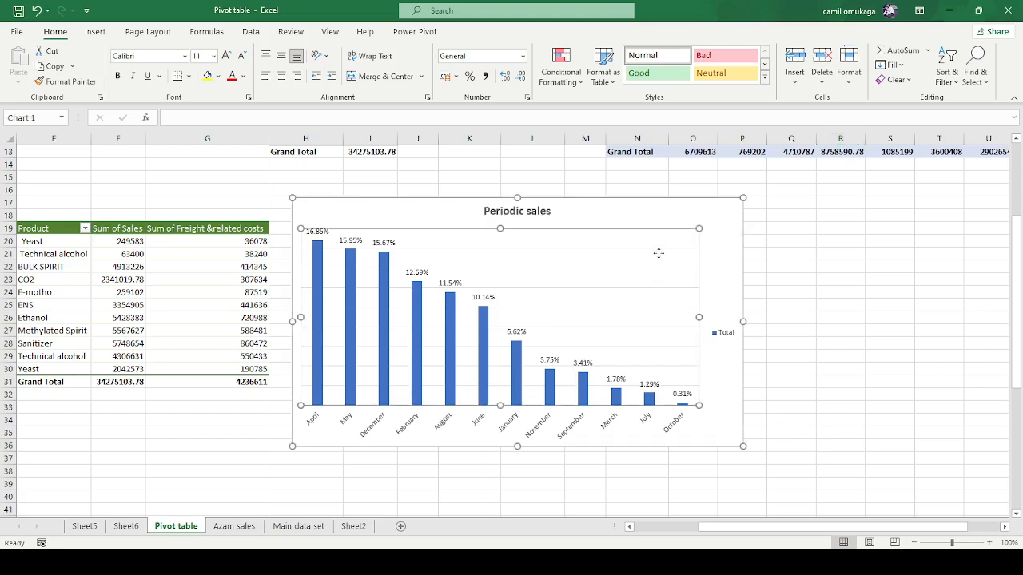
# Delete the legend from the Periodic sales chart
pyautogui.click(720, 334)
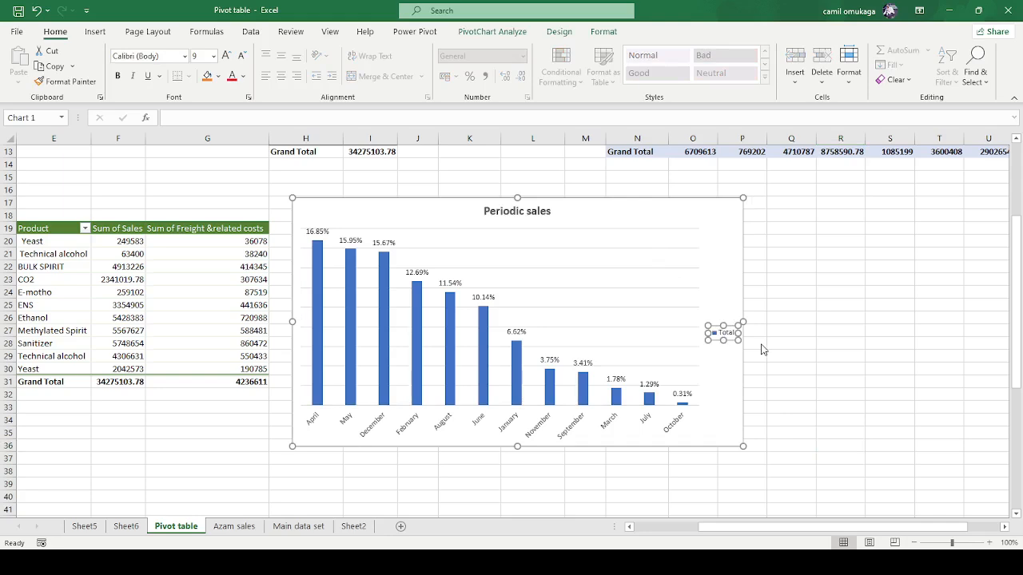
pyautogui.press('Delete')
pyautogui.click(841, 383)
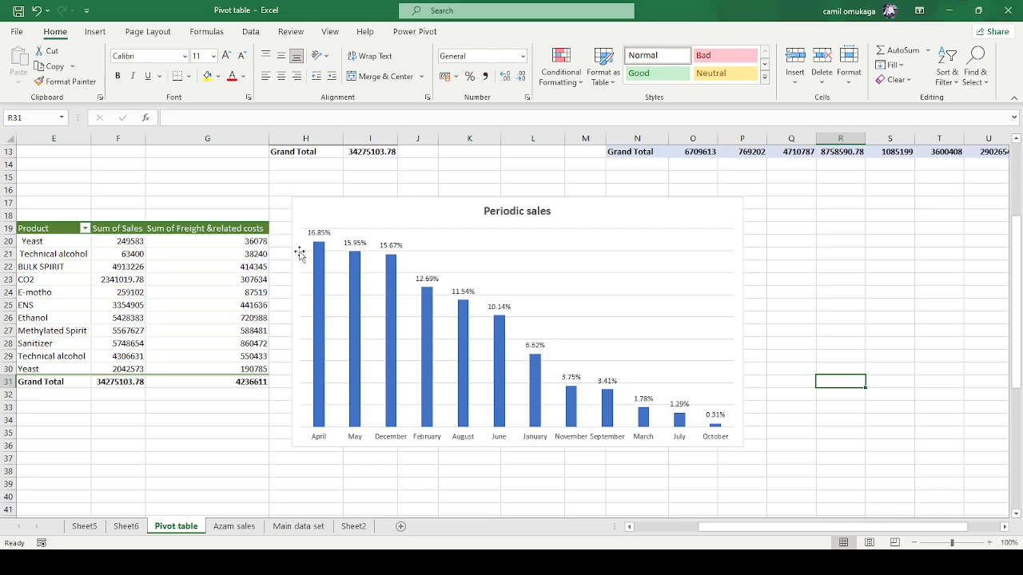
# Examine the series and fill color options for the columns of the Periodic sales chart
pyautogui.scroll(4, 320, 255)
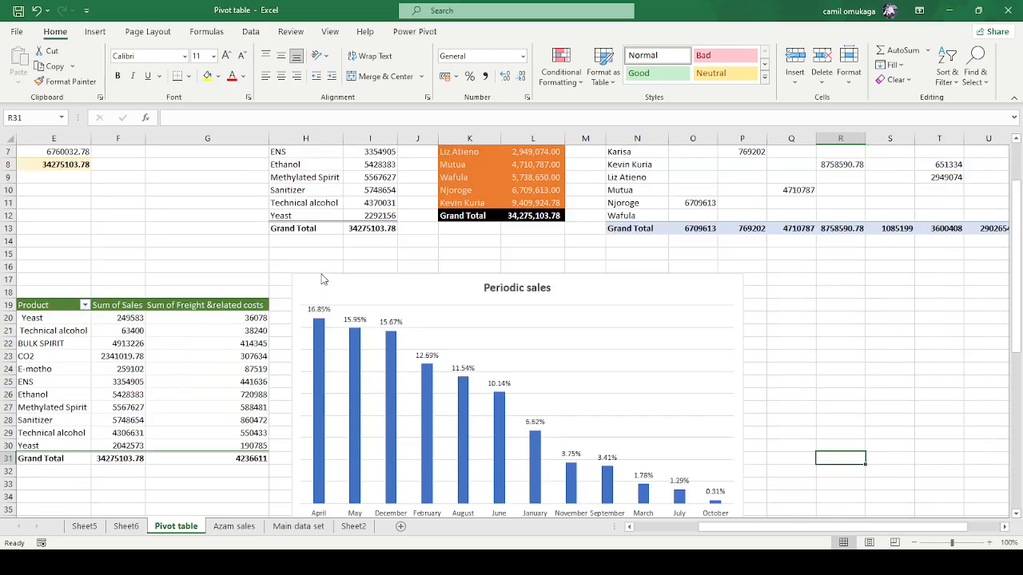
pyautogui.scroll(-2, 320, 272)
pyautogui.scroll(-1, 320, 274)
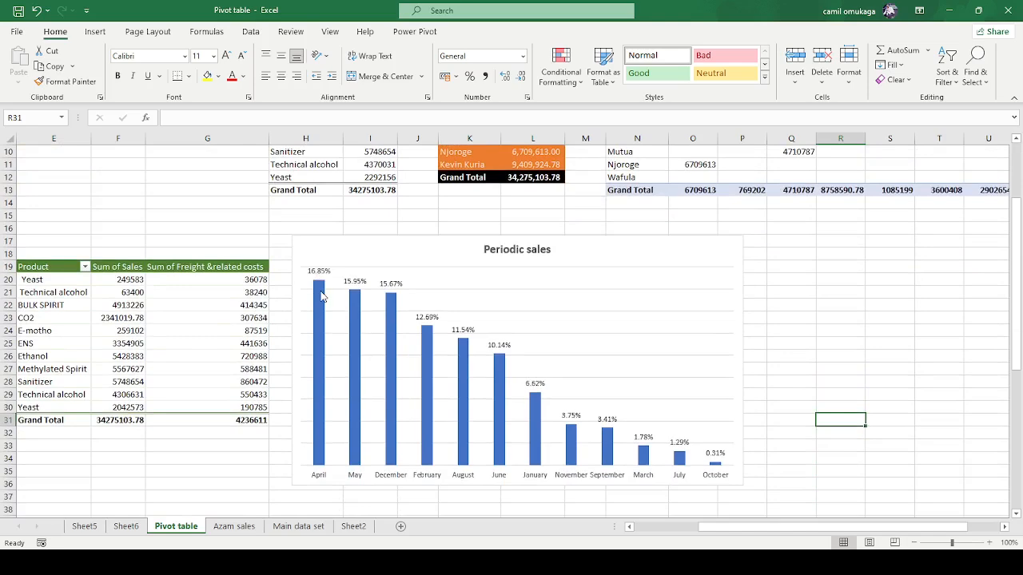
pyautogui.click(321, 294)
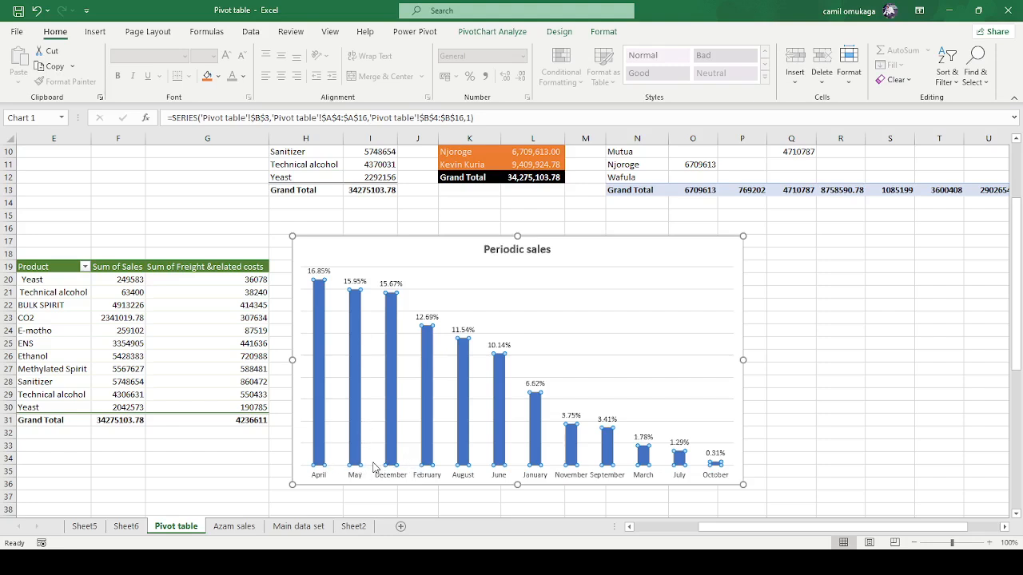
pyautogui.hotkey('ctrl', '1')
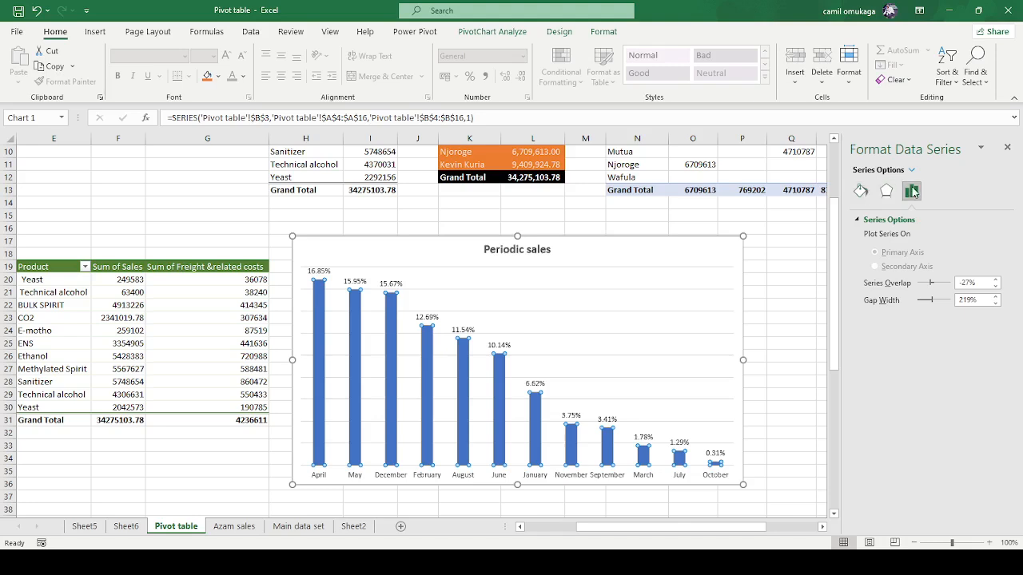
pyautogui.click(859, 191)
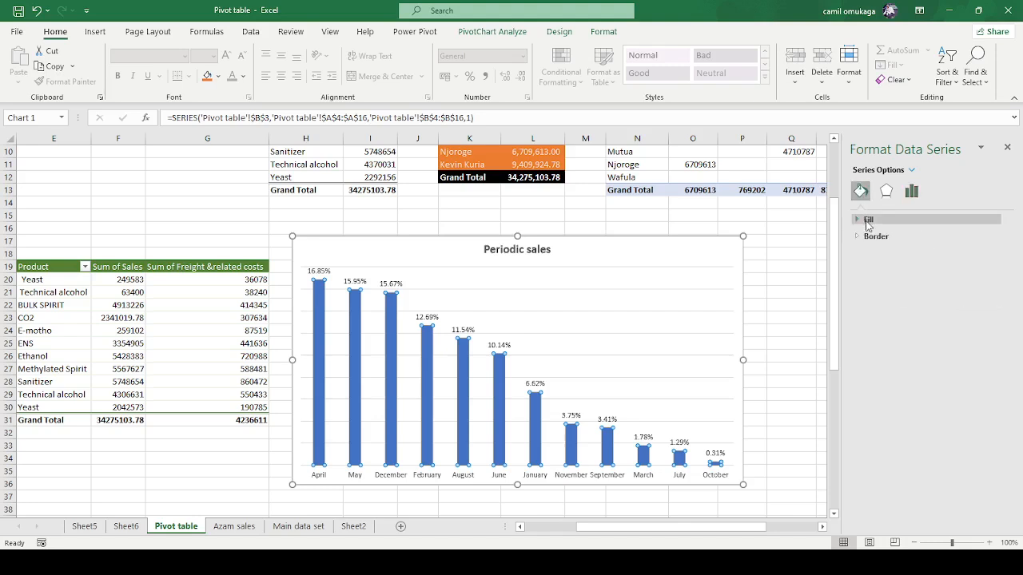
pyautogui.click(868, 221)
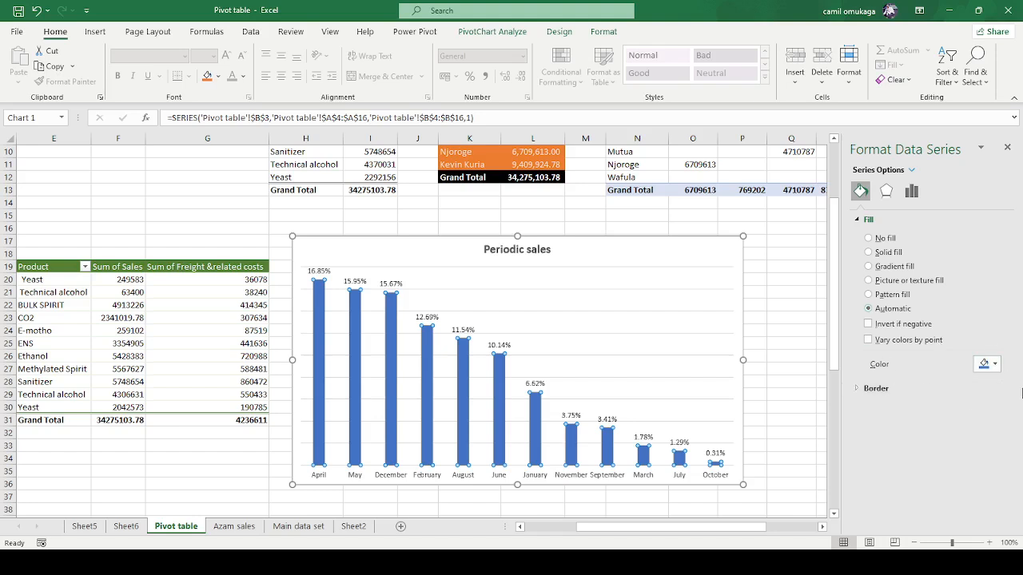
pyautogui.click(995, 366)
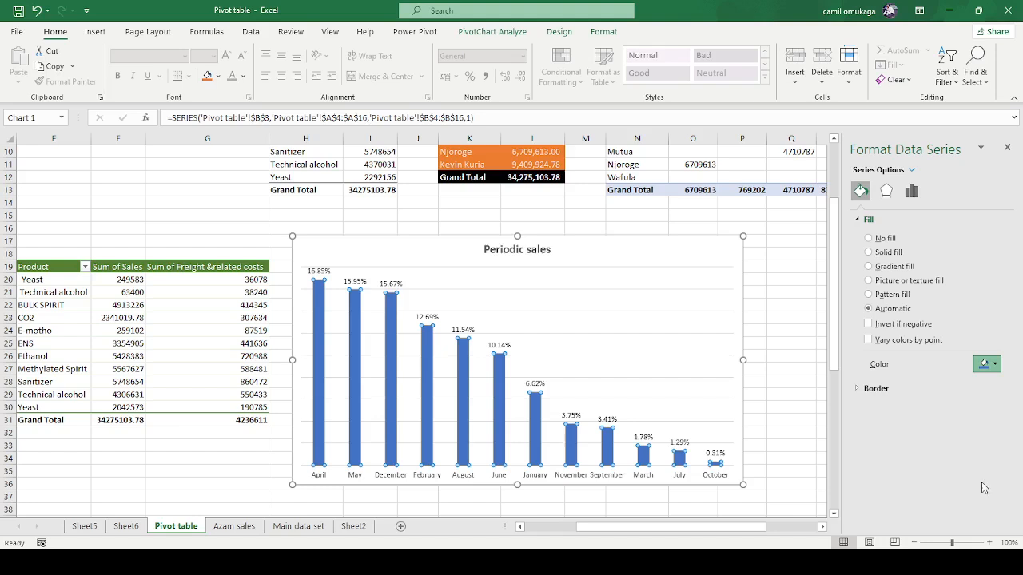
pyautogui.click(794, 305)
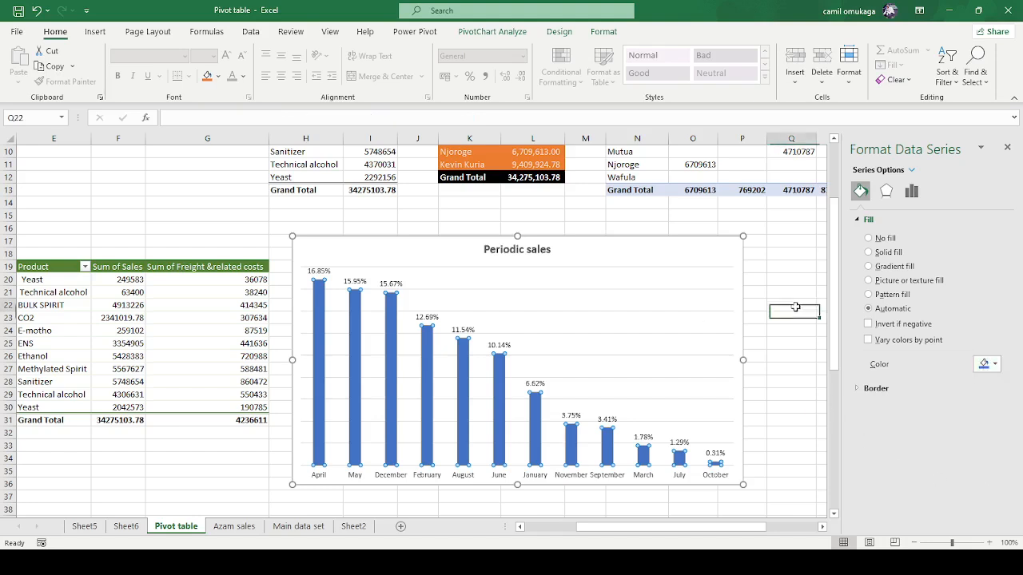
# Compare the Periodic sales chart with the monthly sales pivot table in A3:B16 that feeds it
pyautogui.scroll(-1, 435, 305)
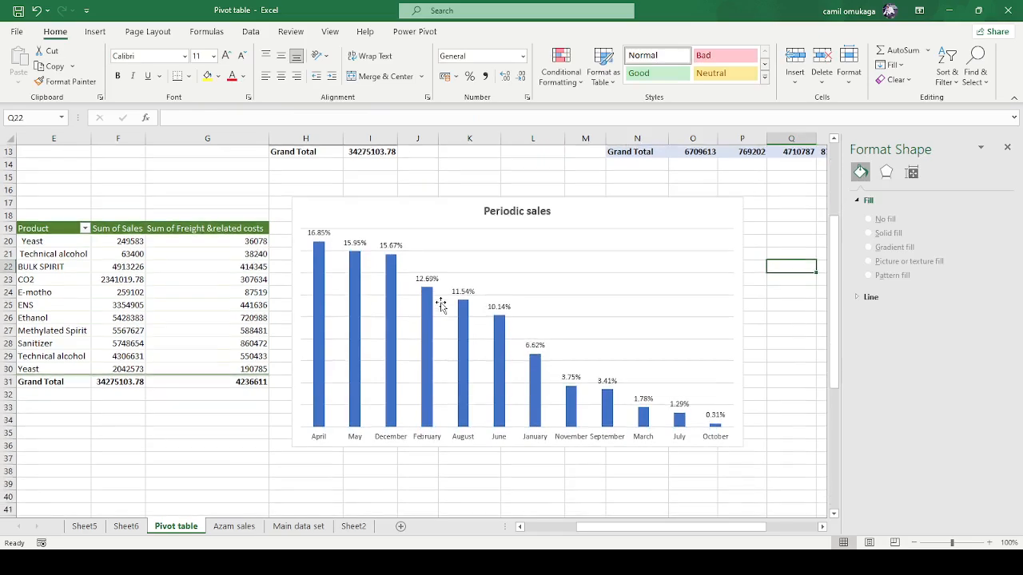
pyautogui.scroll(3, 441, 273)
pyautogui.scroll(1, 442, 272)
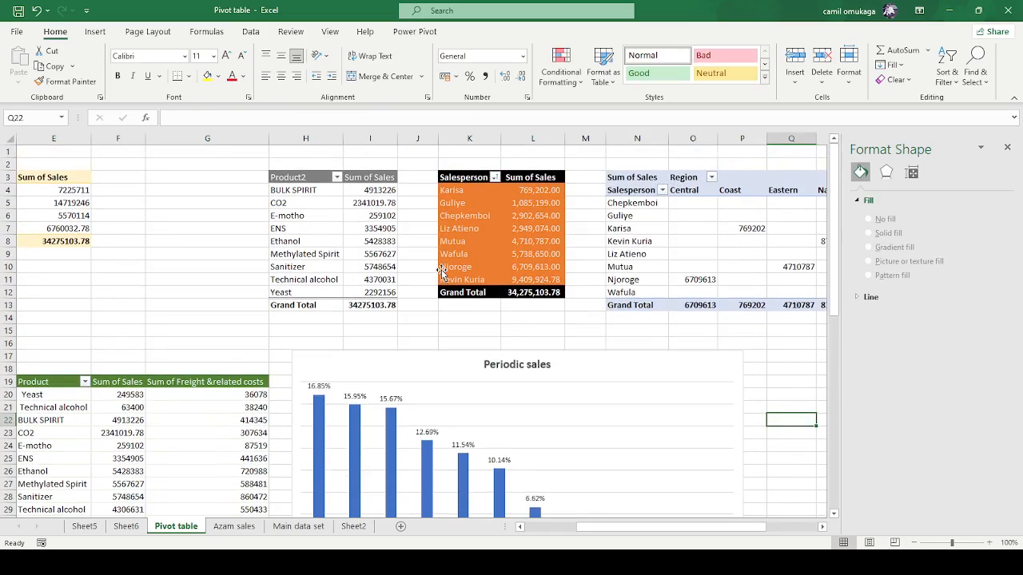
pyautogui.scroll(-2, 442, 272)
pyautogui.scroll(2, 438, 259)
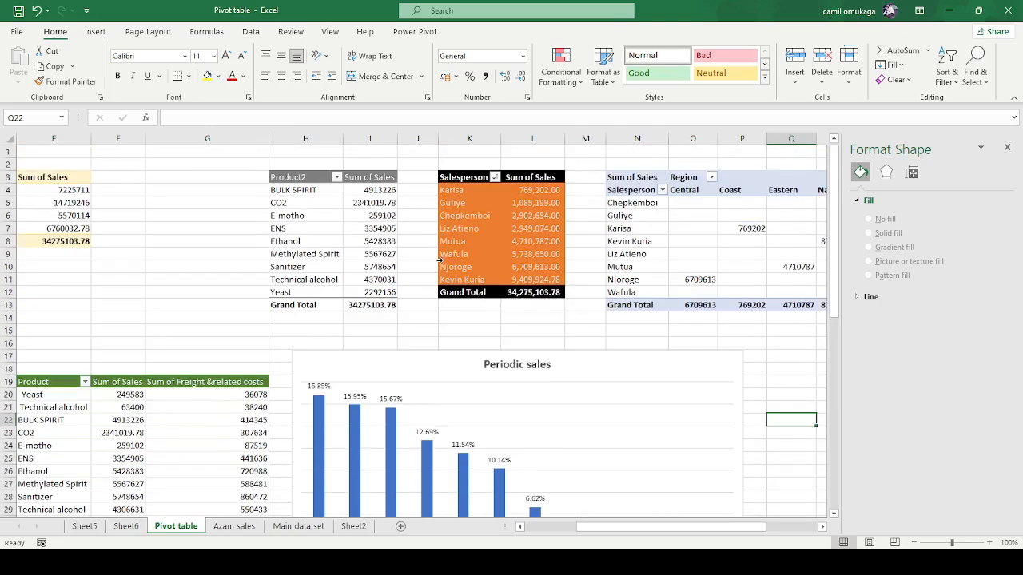
pyautogui.click(214, 210)
pyautogui.moveTo(615, 533); pyautogui.dragTo(541, 533)
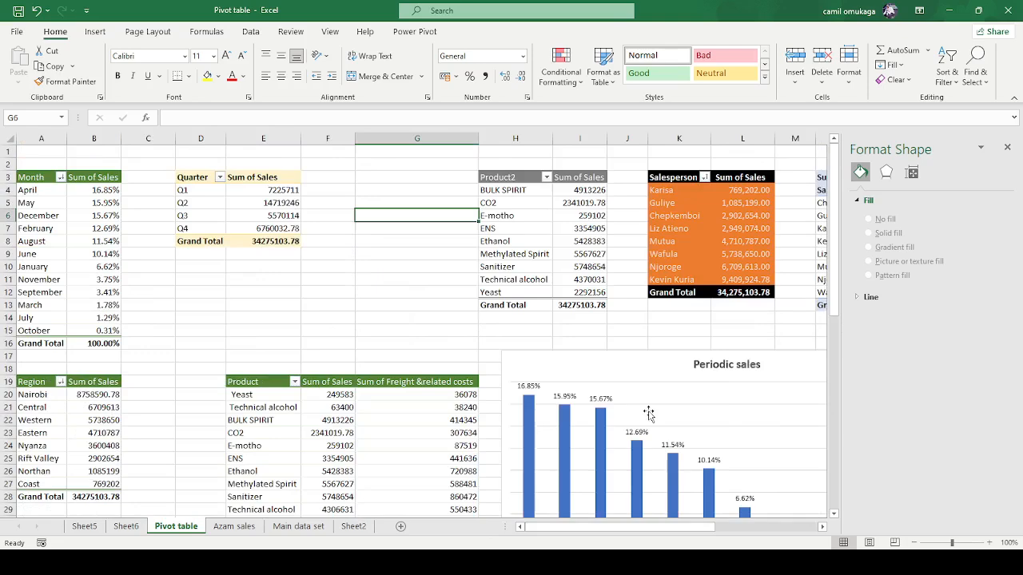
pyautogui.click(702, 400)
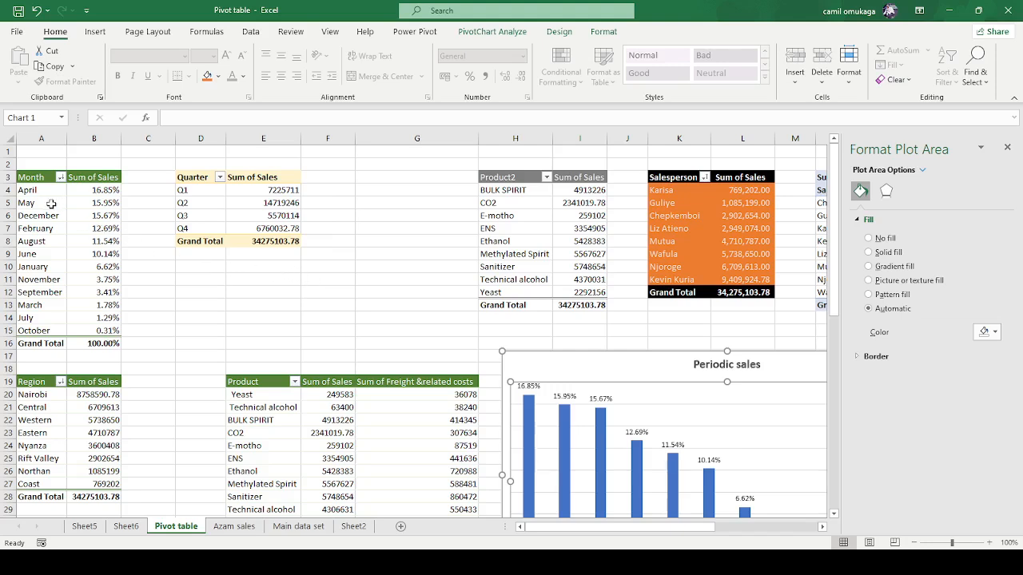
pyautogui.moveTo(24, 177); pyautogui.dragTo(81, 338)
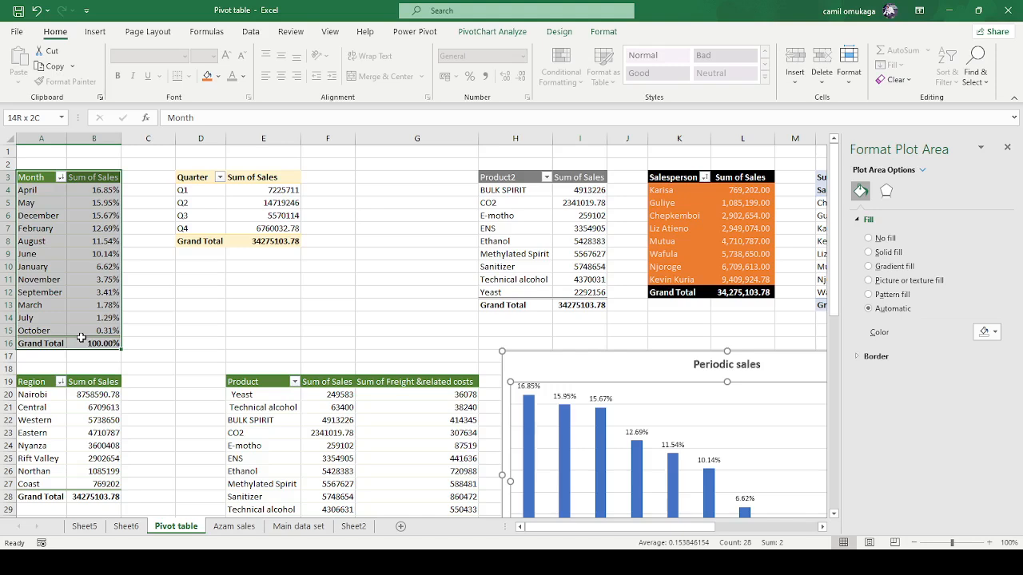
pyautogui.click(179, 320)
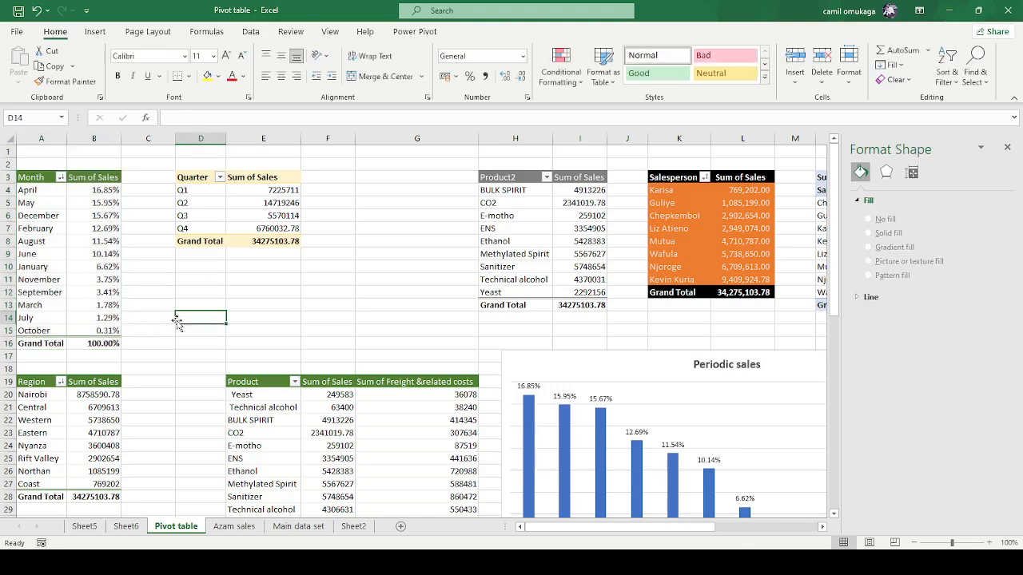
# Copy the quarterly sales pivot table from D3:E8 to A31, below the Region pivot table
pyautogui.moveTo(187, 177); pyautogui.dragTo(289, 242)
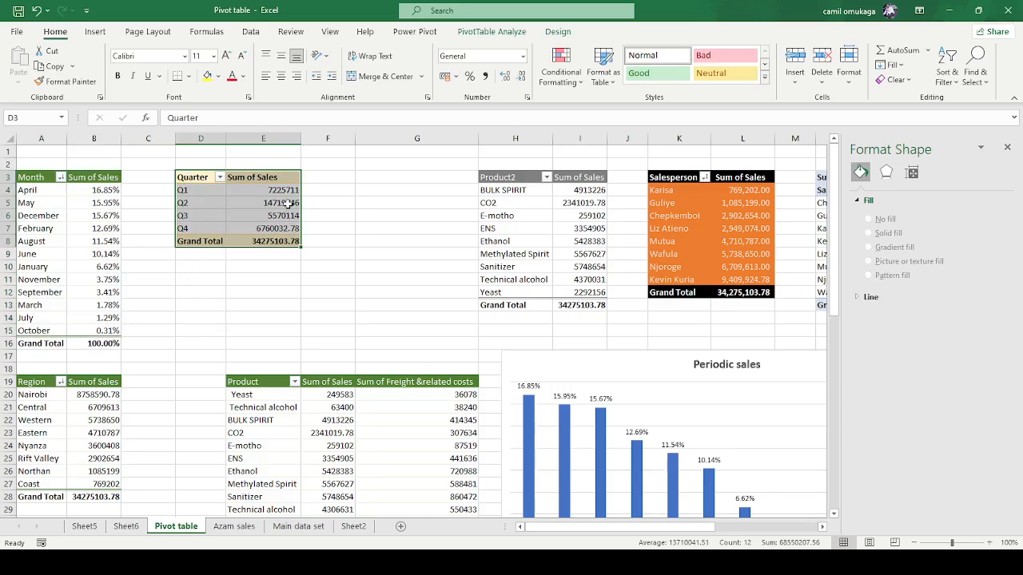
pyautogui.hotkey('ctrl', 'c')
pyautogui.scroll(-5, 288, 239)
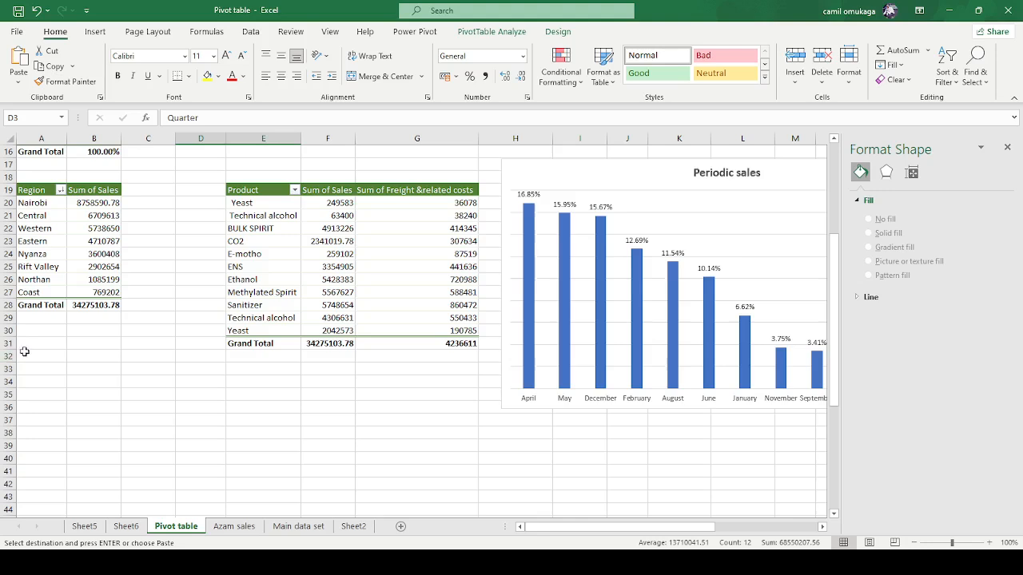
pyautogui.click(43, 345)
pyautogui.hotkey('ctrl', 'v')
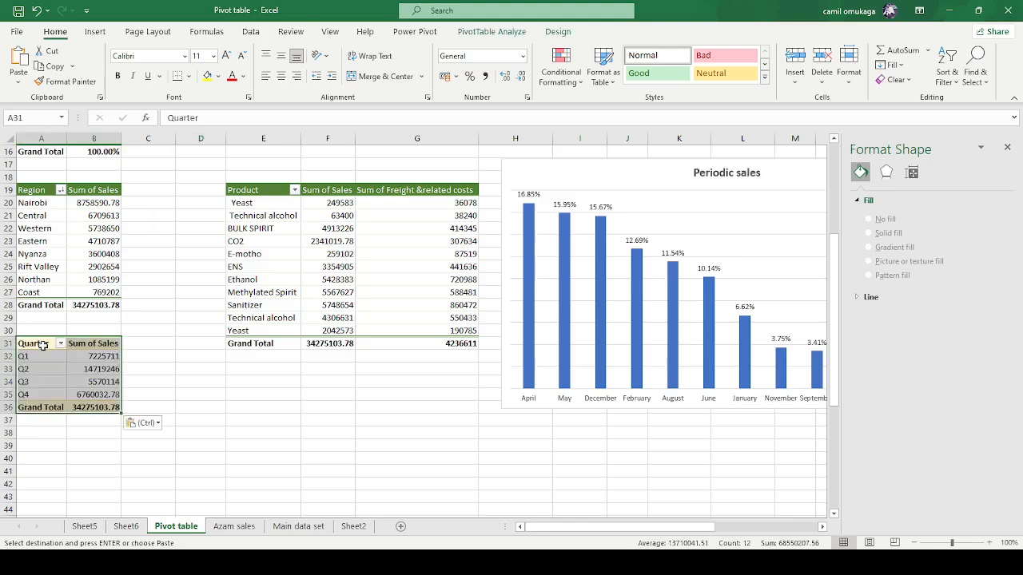
pyautogui.click(65, 359)
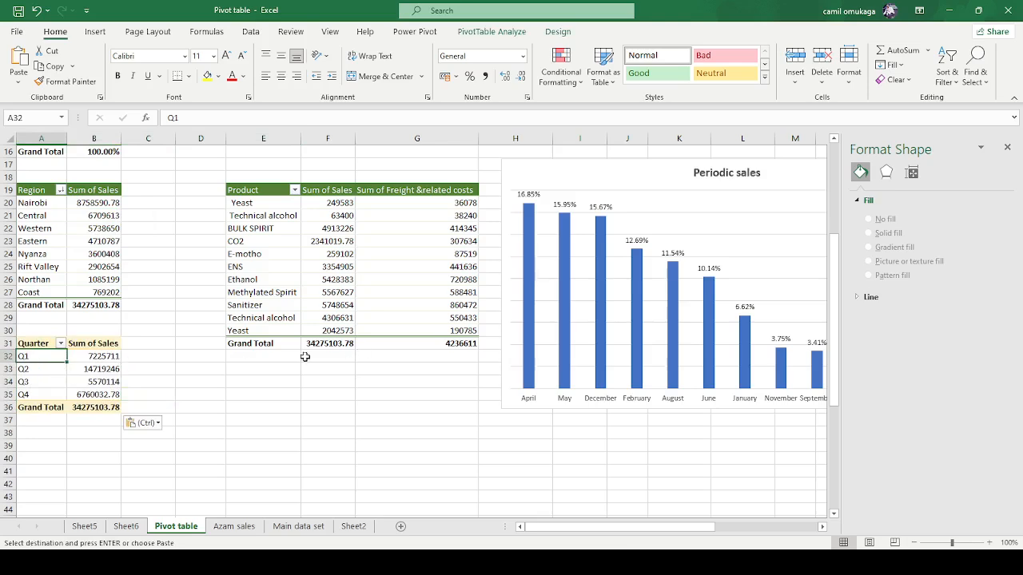
# Replace the Quarter row field with Month in the pivot table copied to A31, keeping the sum of sales
pyautogui.click(1006, 147)
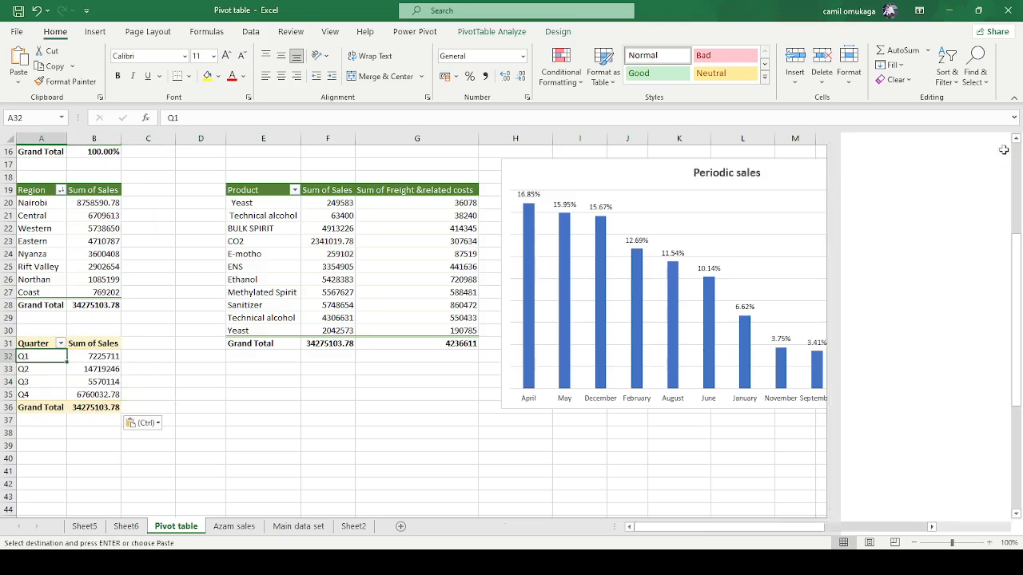
pyautogui.click(83, 371)
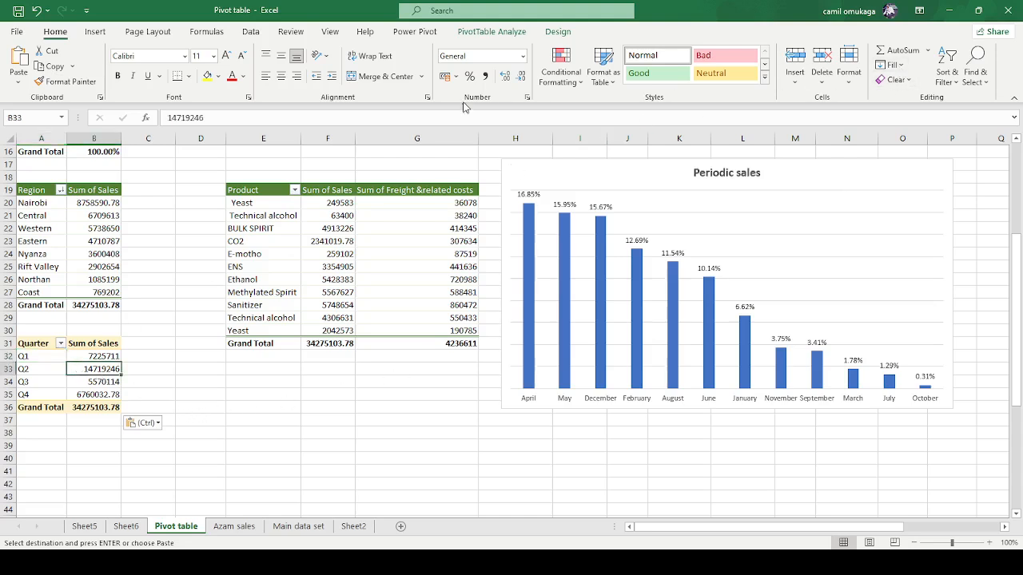
pyautogui.click(489, 32)
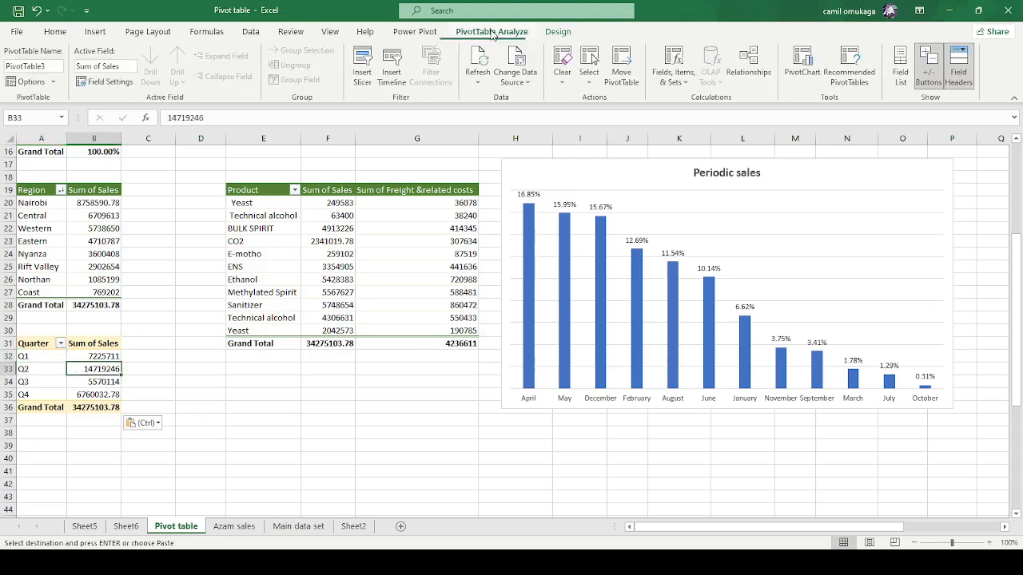
pyautogui.click(903, 81)
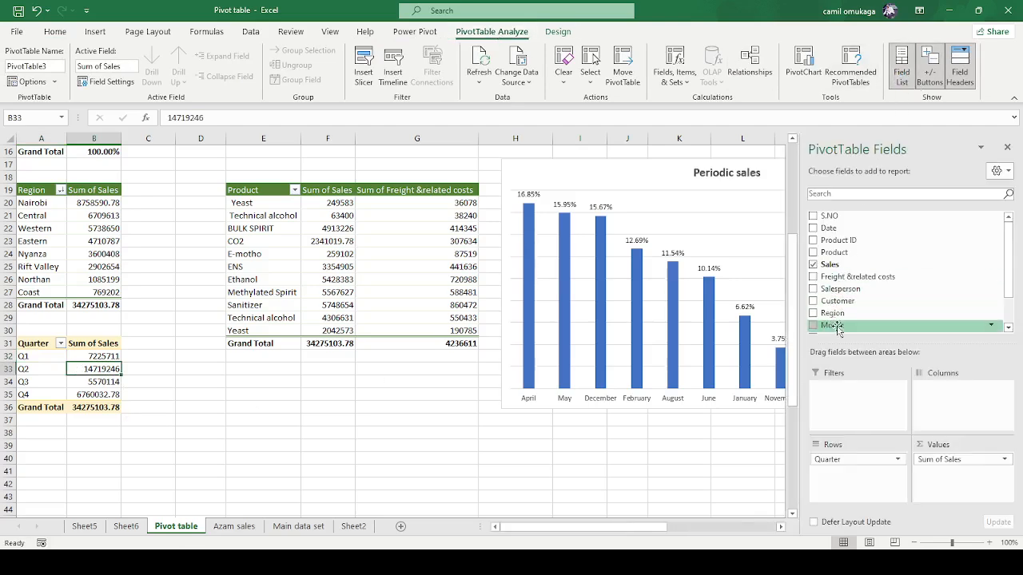
pyautogui.moveTo(823, 459); pyautogui.dragTo(729, 470)
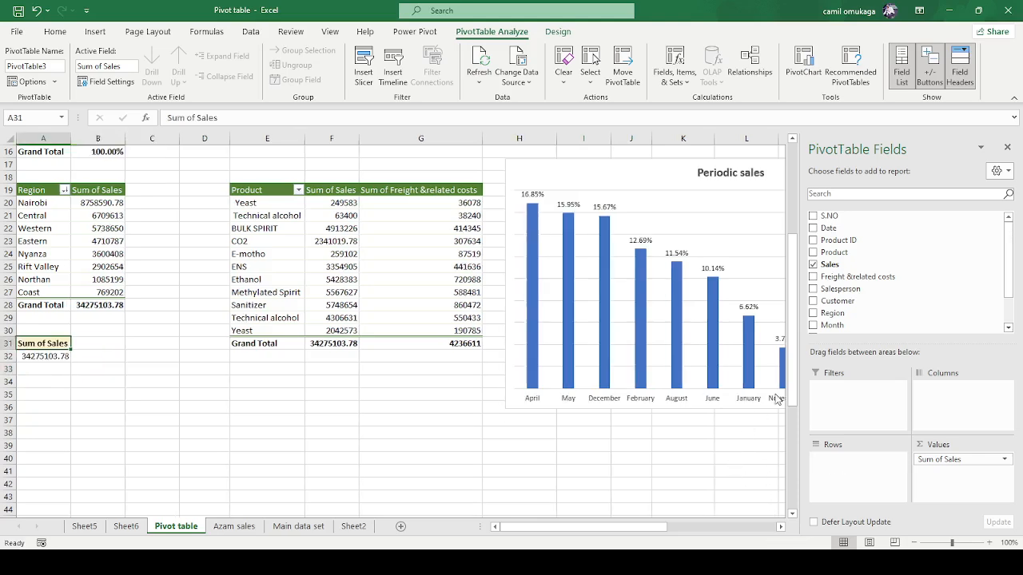
pyautogui.moveTo(851, 325); pyautogui.dragTo(851, 463)
pyautogui.scroll(-1, 287, 421)
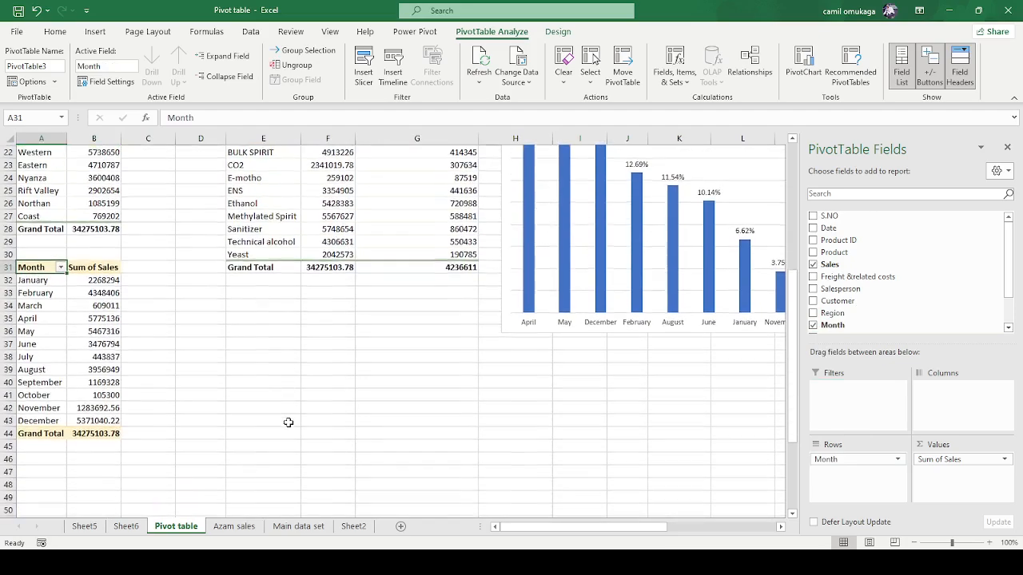
pyautogui.click(256, 369)
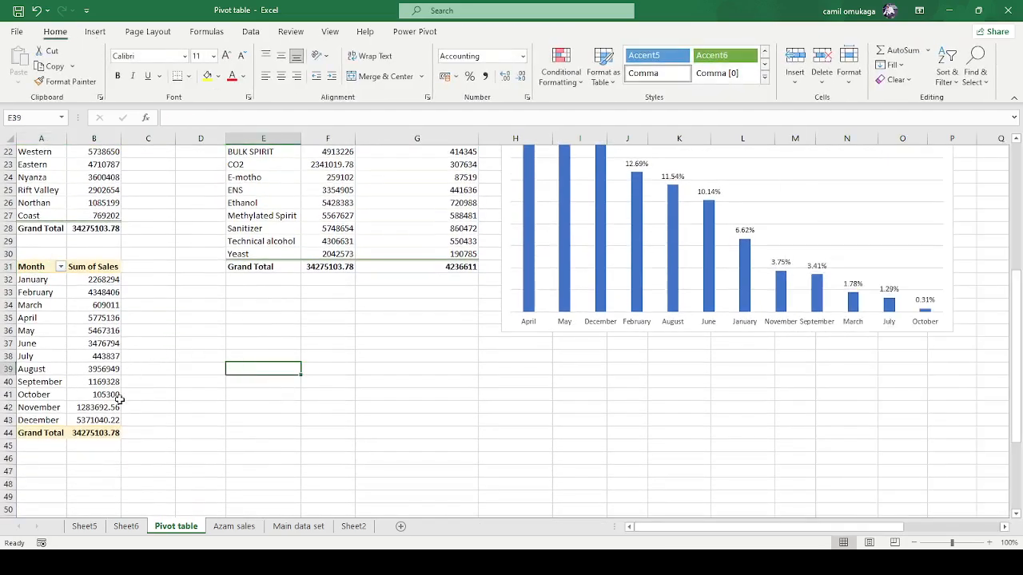
pyautogui.click(215, 419)
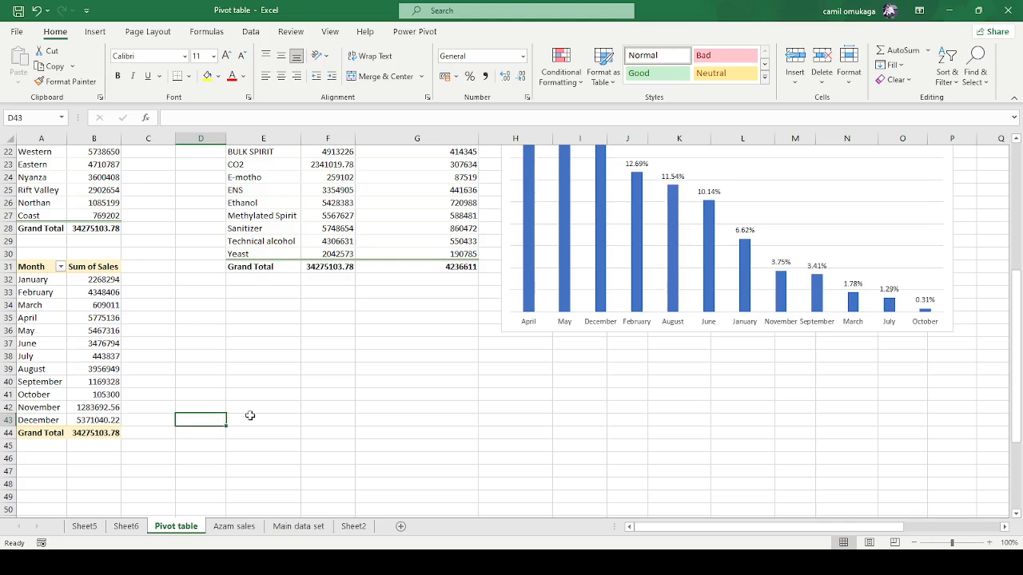
pyautogui.click(245, 394)
# Insert a column pivot chart from the monthly sales pivot table at A31 and place it below the Periodic sales chart
pyautogui.click(73, 319)
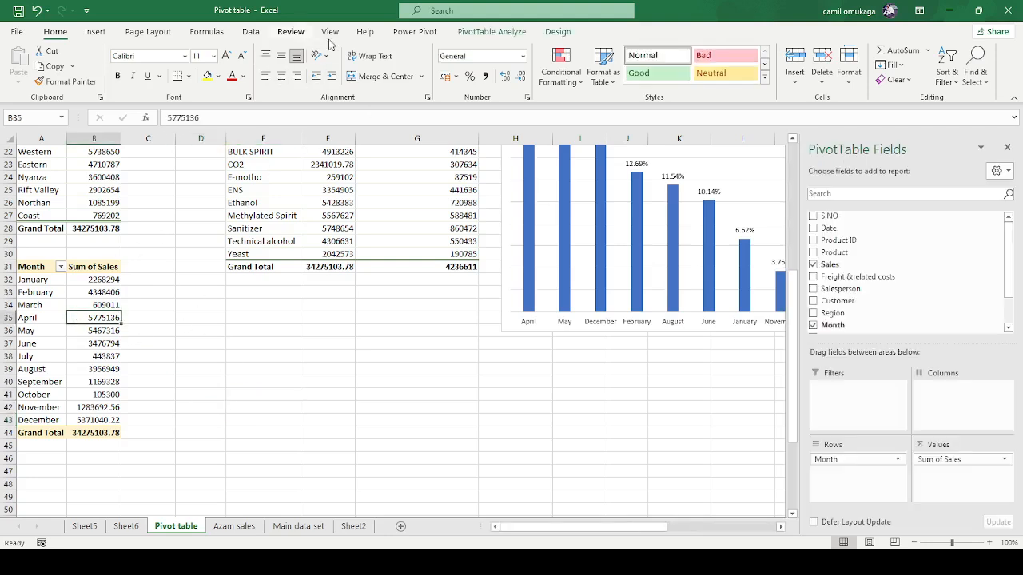
pyautogui.click(491, 32)
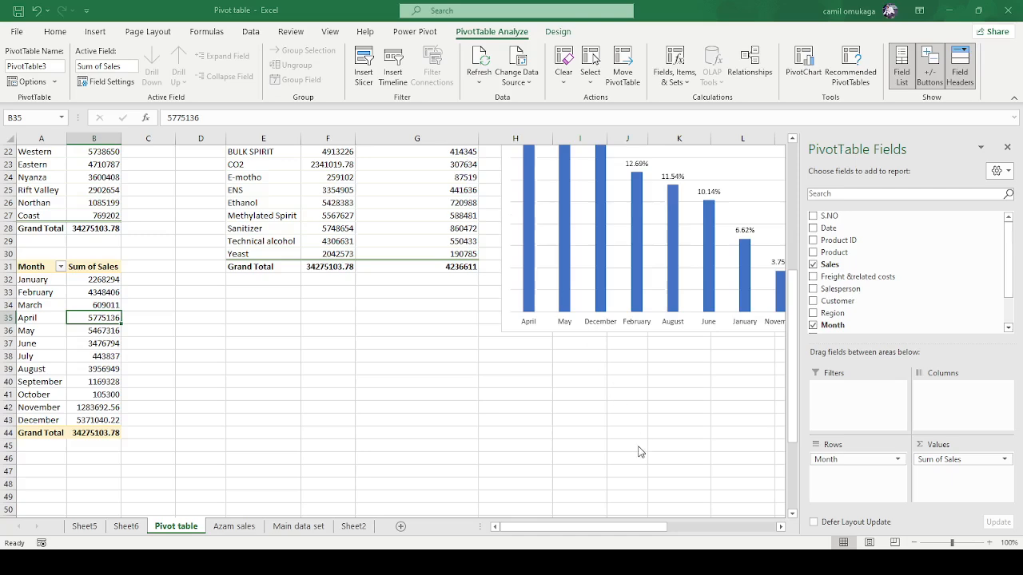
pyautogui.hotkey('alt', 'F1')
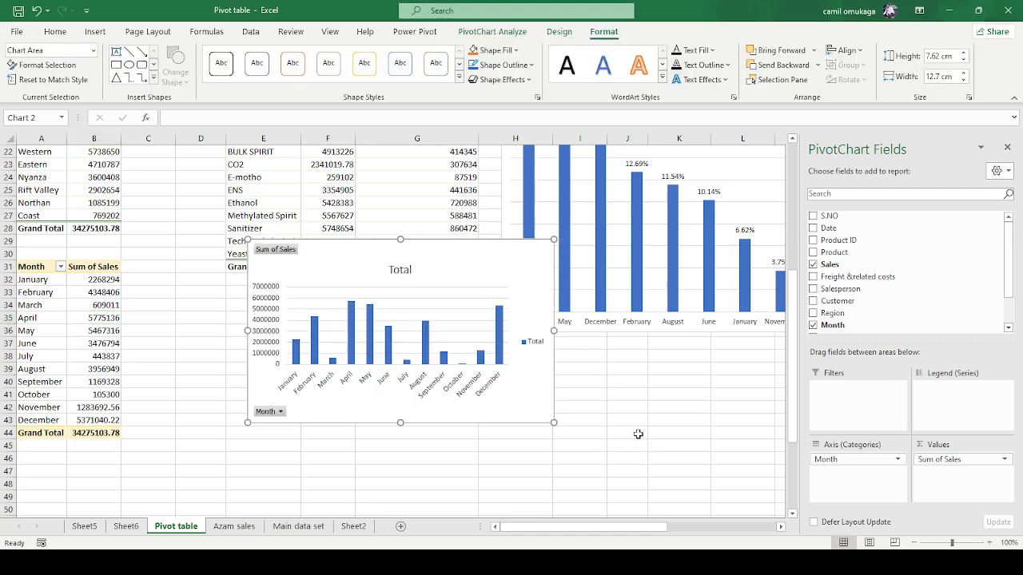
pyautogui.click(633, 433)
pyautogui.moveTo(450, 264); pyautogui.dragTo(705, 373)
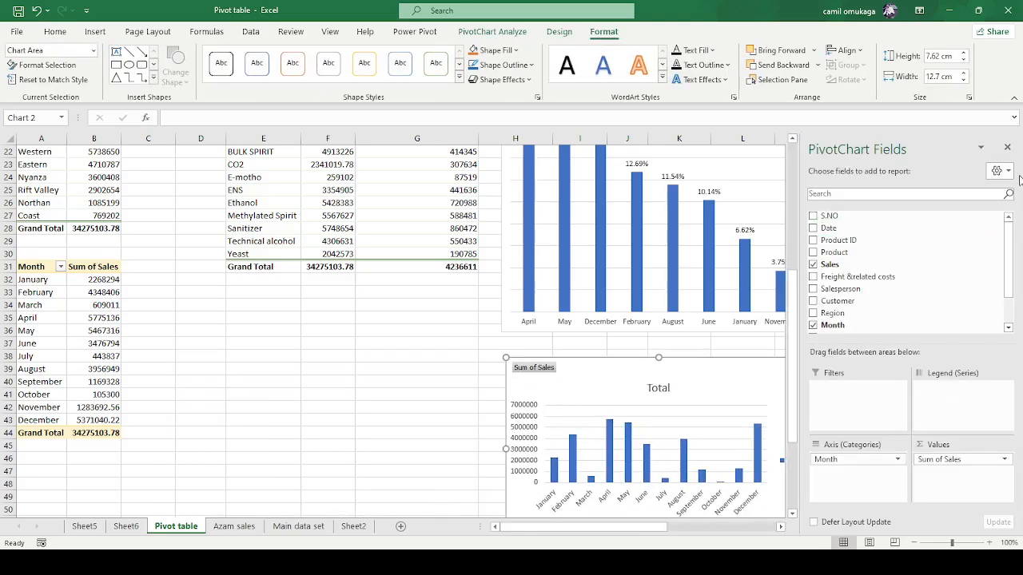
# Enlarge the new pivot chart to about 9.8 cm high and 18.8 cm wide, and hide its field buttons
pyautogui.click(1007, 149)
pyautogui.scroll(-3, 234, 426)
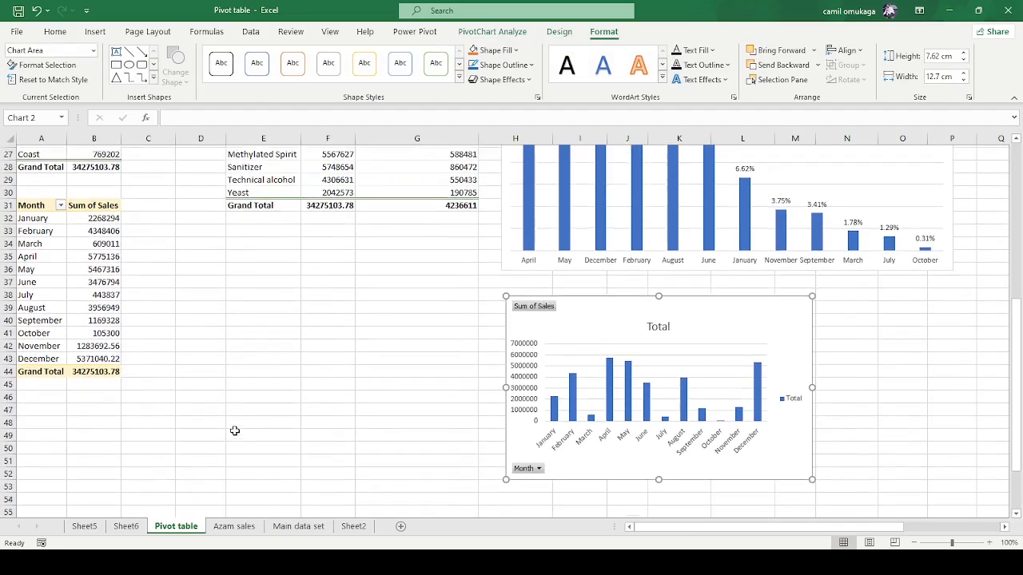
pyautogui.moveTo(812, 426); pyautogui.dragTo(959, 477)
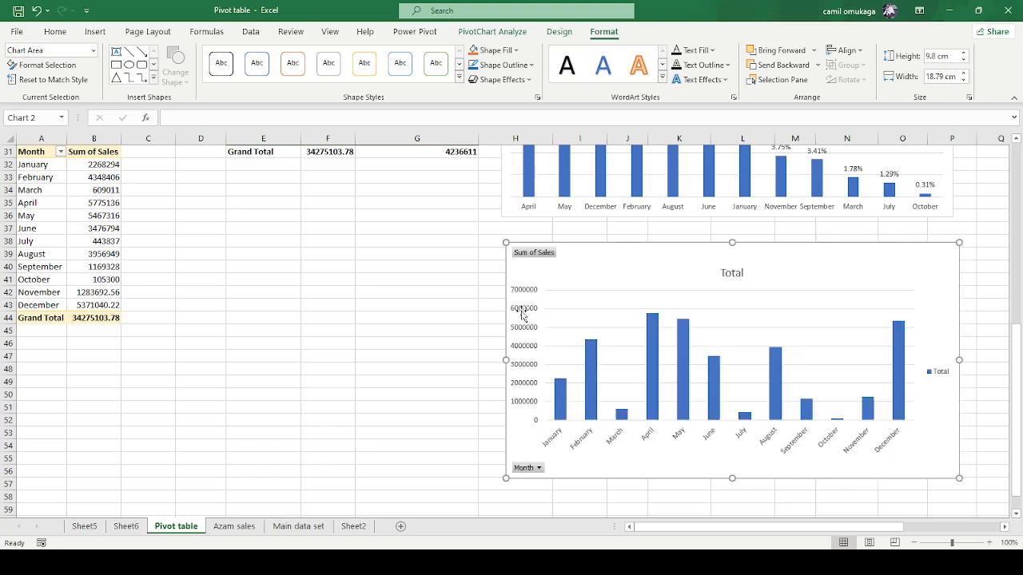
pyautogui.click(528, 256)
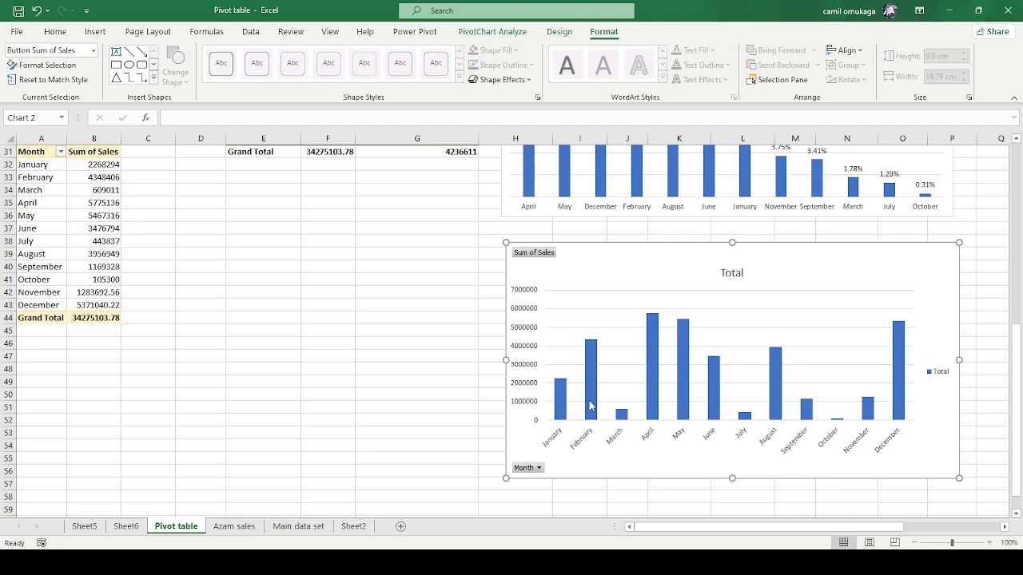
pyautogui.press('Delete')
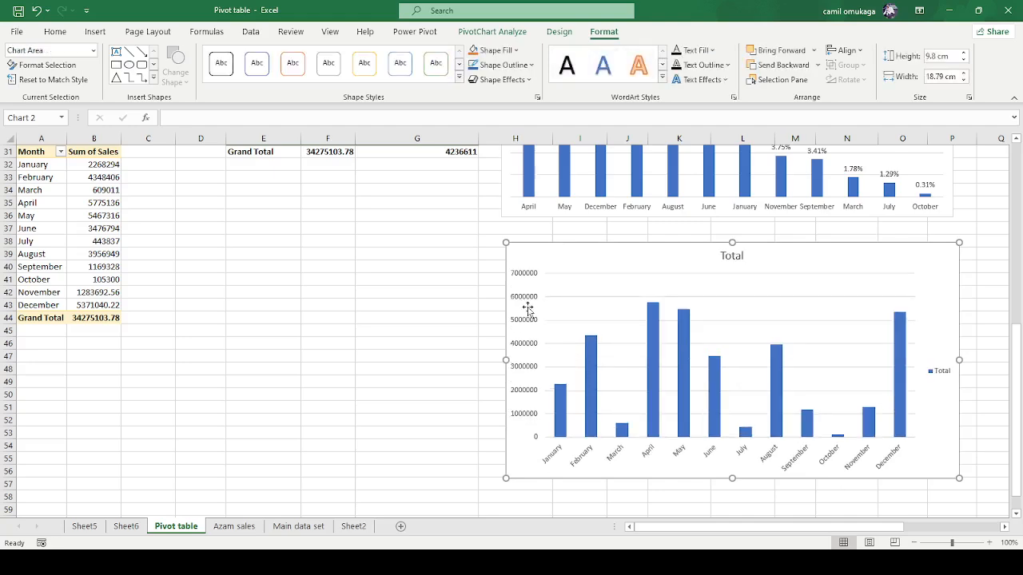
# Retitle the new pivot chart "Monthly Sales" and make the title bold
pyautogui.click(729, 256)
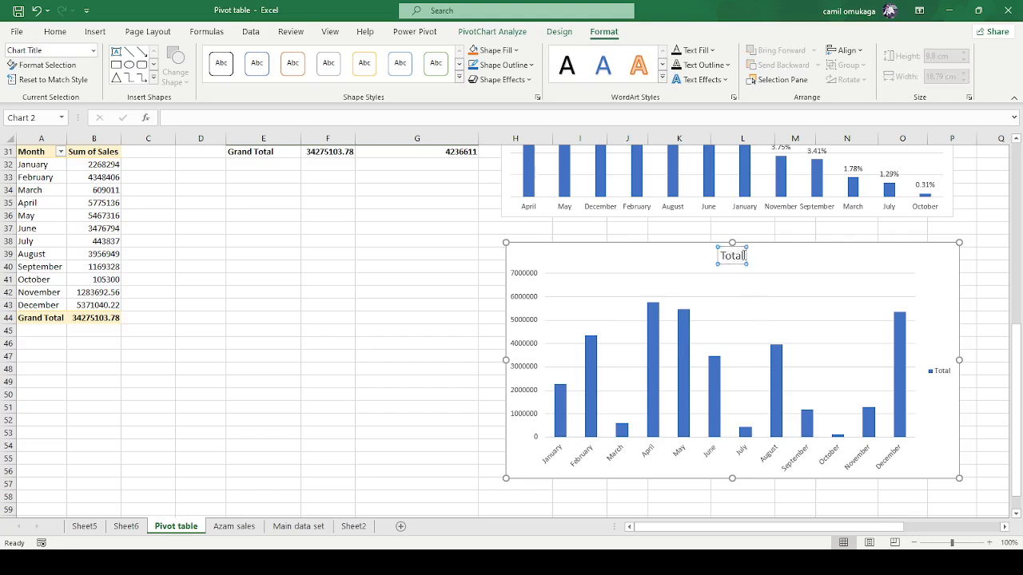
pyautogui.press('BackSpace')
pyautogui.press('BackSpace')
pyautogui.press('BackSpace')
pyautogui.press('BackSpace')
pyautogui.press('BackSpace')
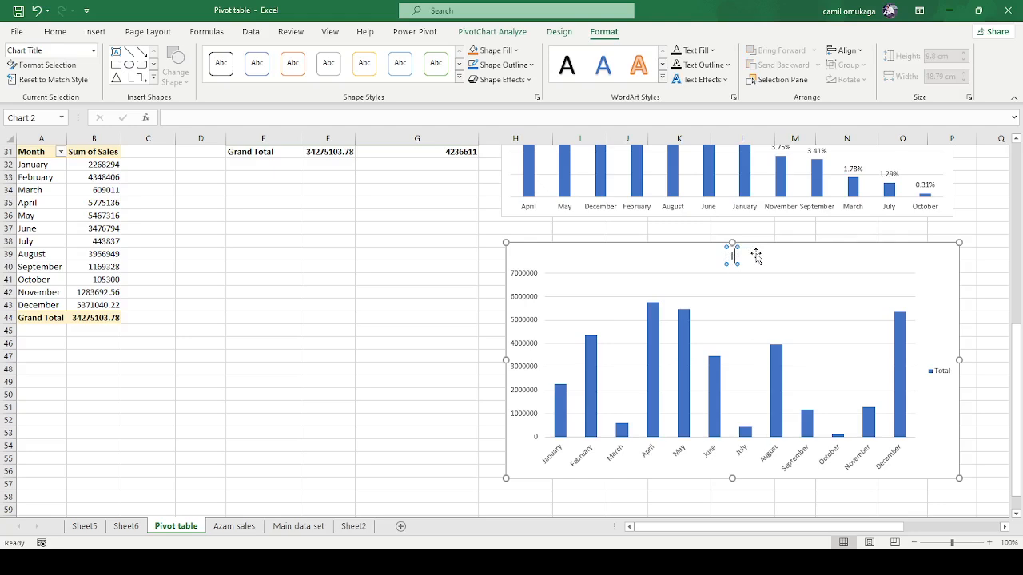
pyautogui.write('Monthly')
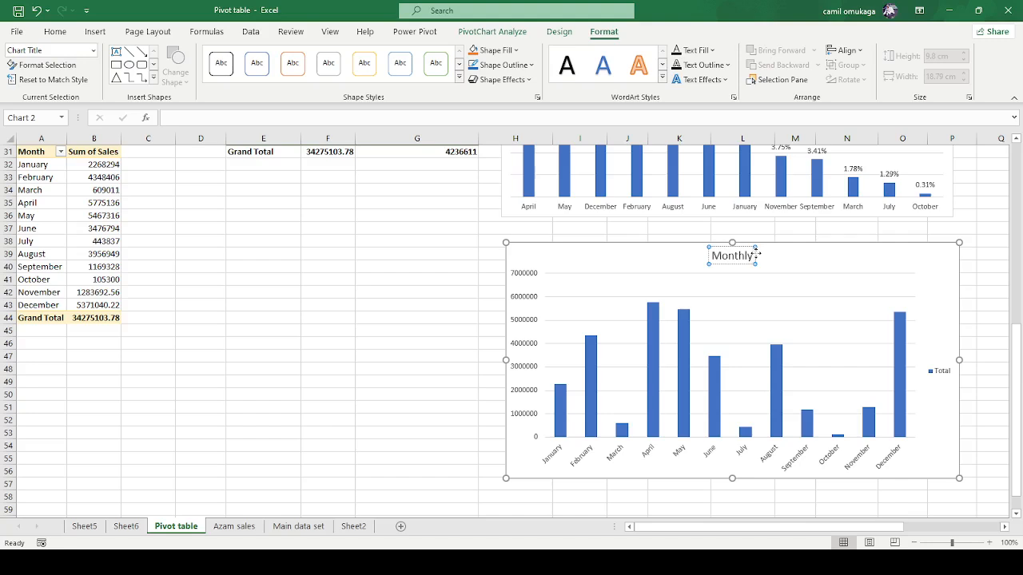
pyautogui.write(' Sales')
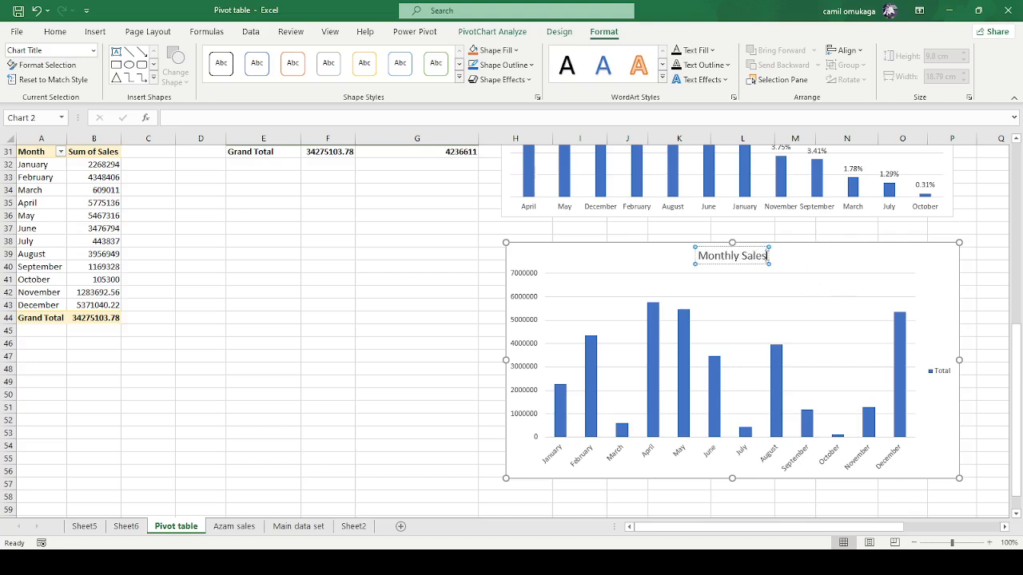
pyautogui.moveTo(767, 256); pyautogui.dragTo(720, 257)
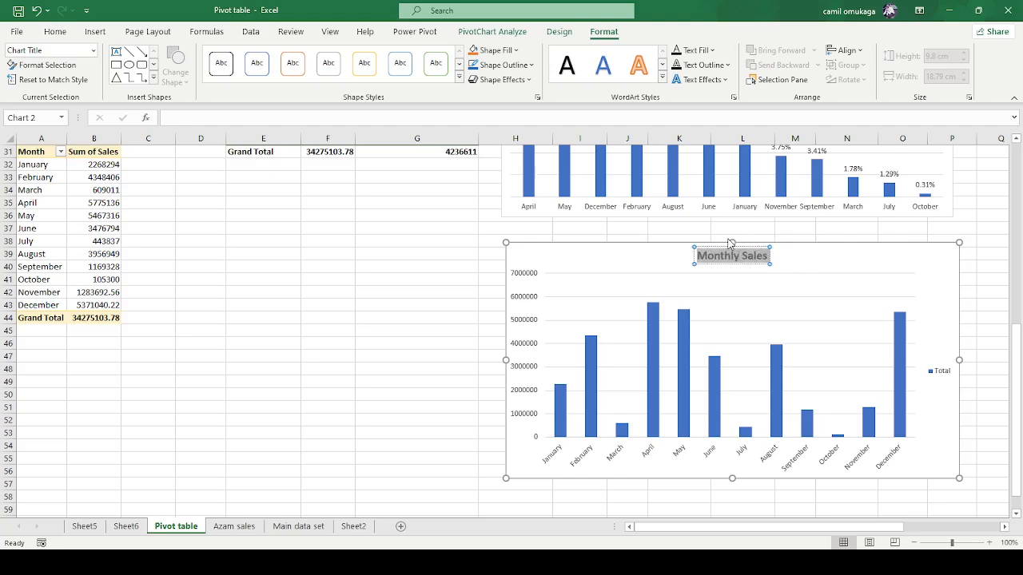
pyautogui.click(388, 345)
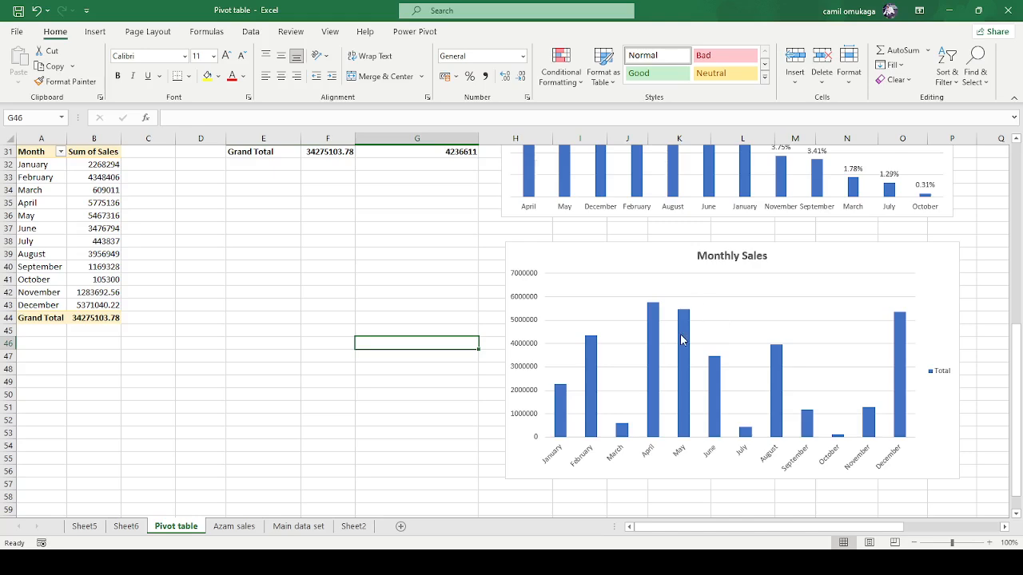
# Set the gap width of the Monthly Sales chart's columns to 80%
pyautogui.scroll(4, 679, 334)
pyautogui.scroll(3, 680, 340)
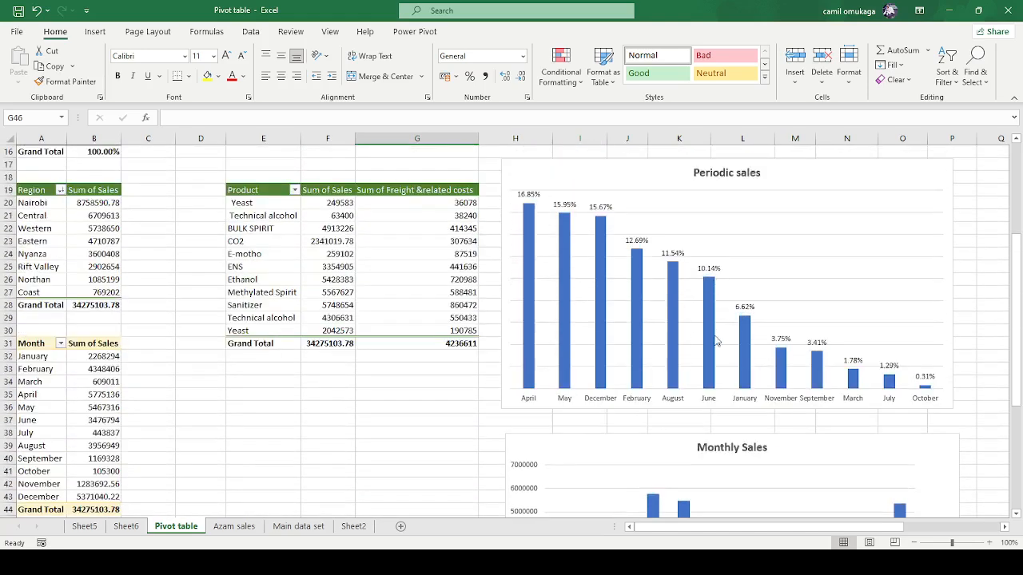
pyautogui.scroll(-4, 716, 341)
pyautogui.scroll(-1, 683, 407)
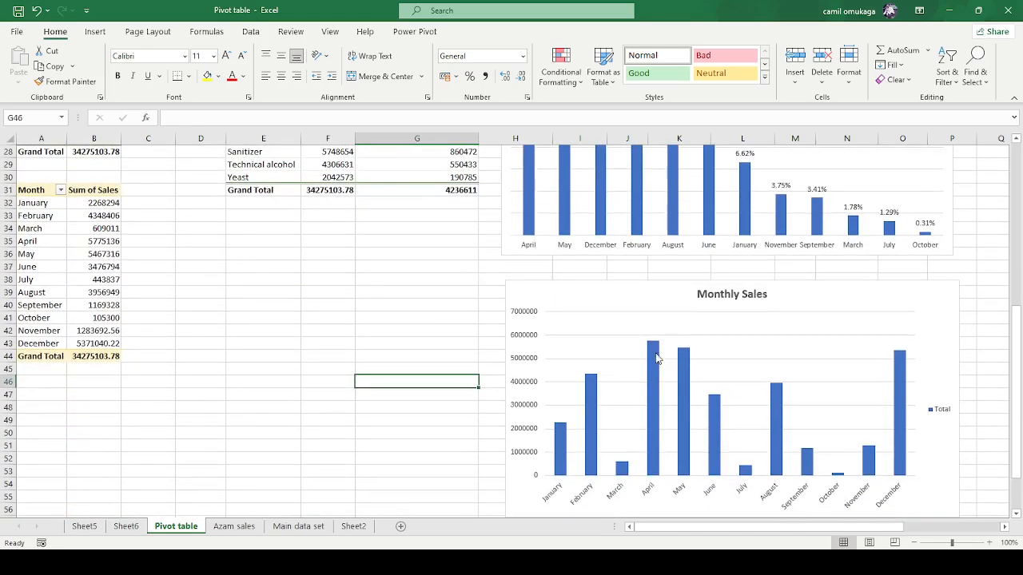
pyautogui.click(654, 355)
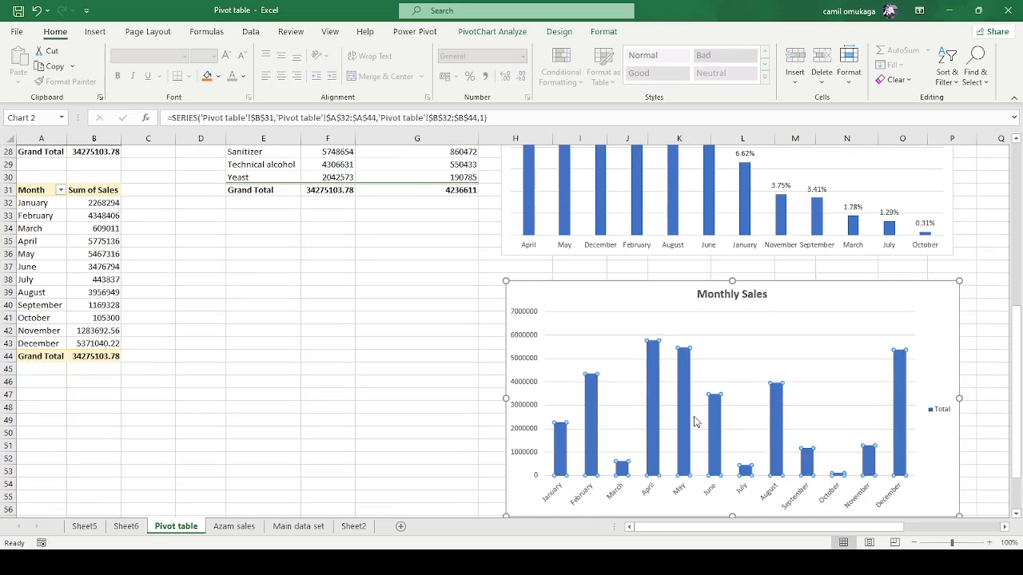
pyautogui.hotkey('ctrl', '1')
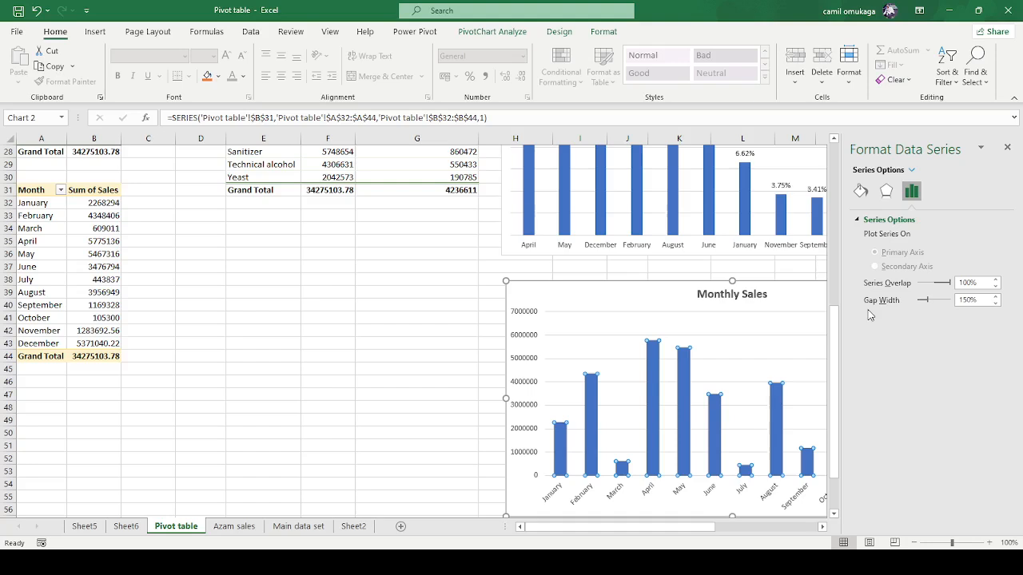
pyautogui.click(969, 299)
pyautogui.write('80')
pyautogui.press('Return')
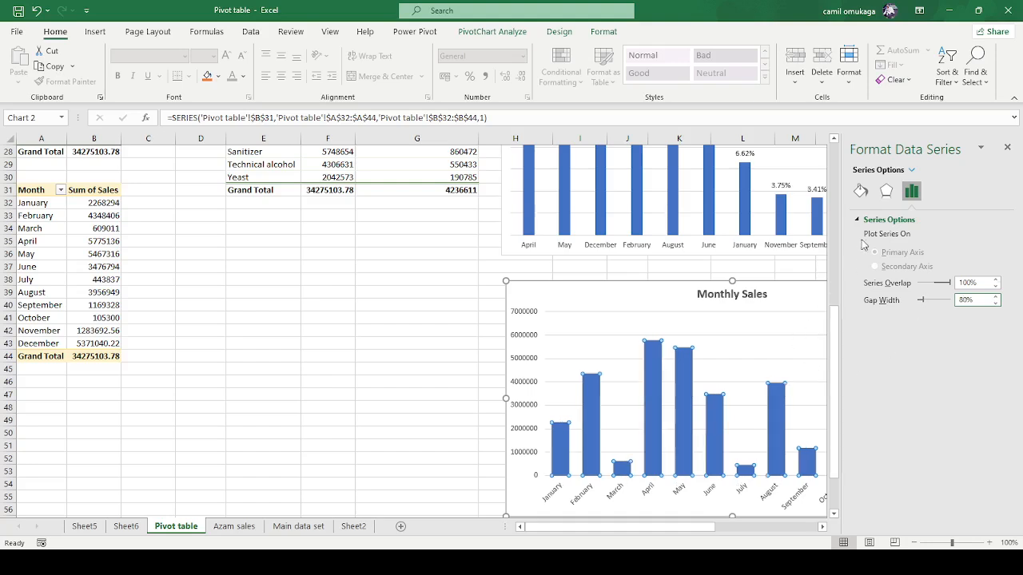
# Fill the columns of the Monthly Sales chart with solid green and close the series formatting options
pyautogui.click(862, 194)
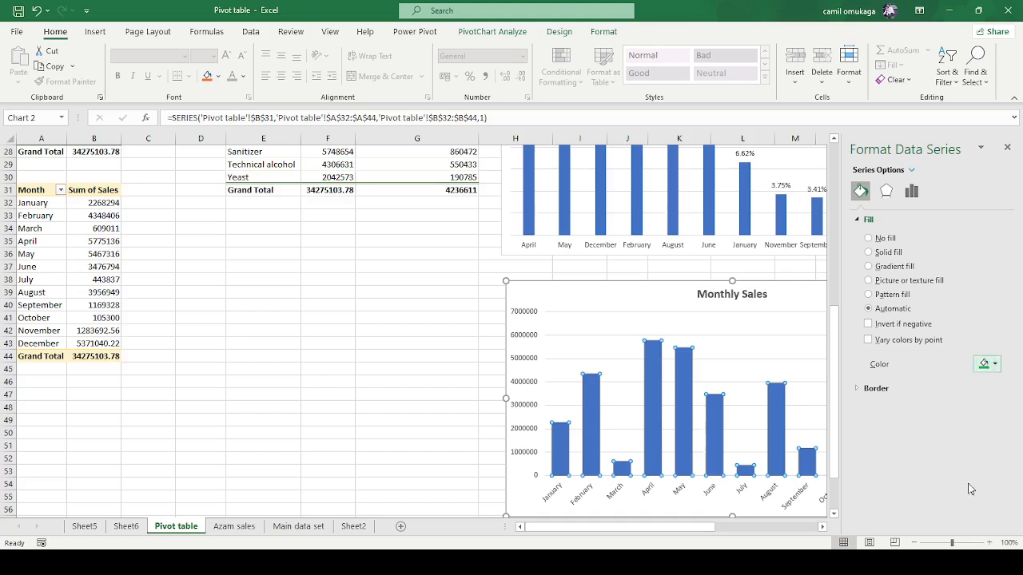
pyautogui.click(969, 488)
pyautogui.click(439, 379)
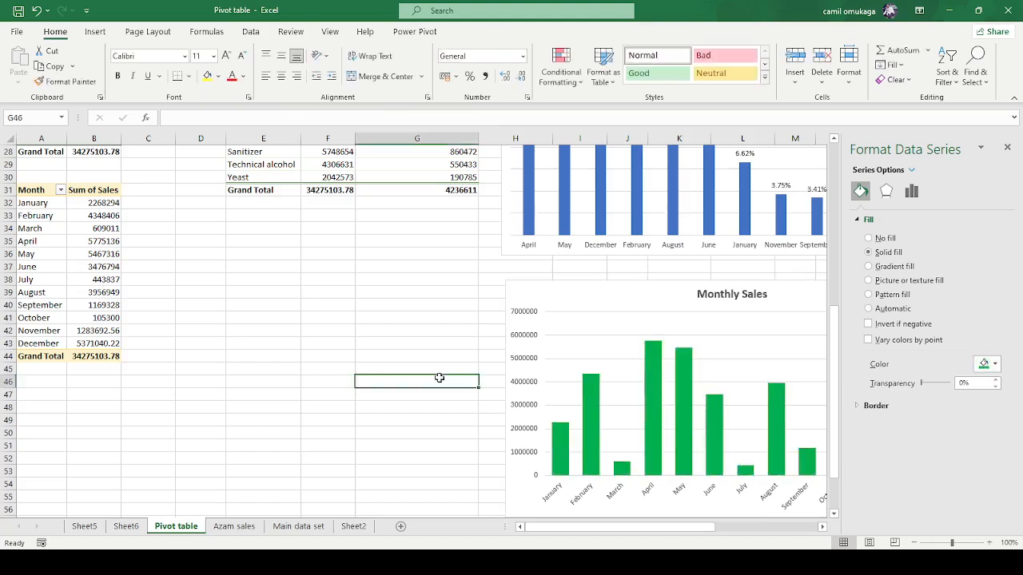
pyautogui.click(1006, 147)
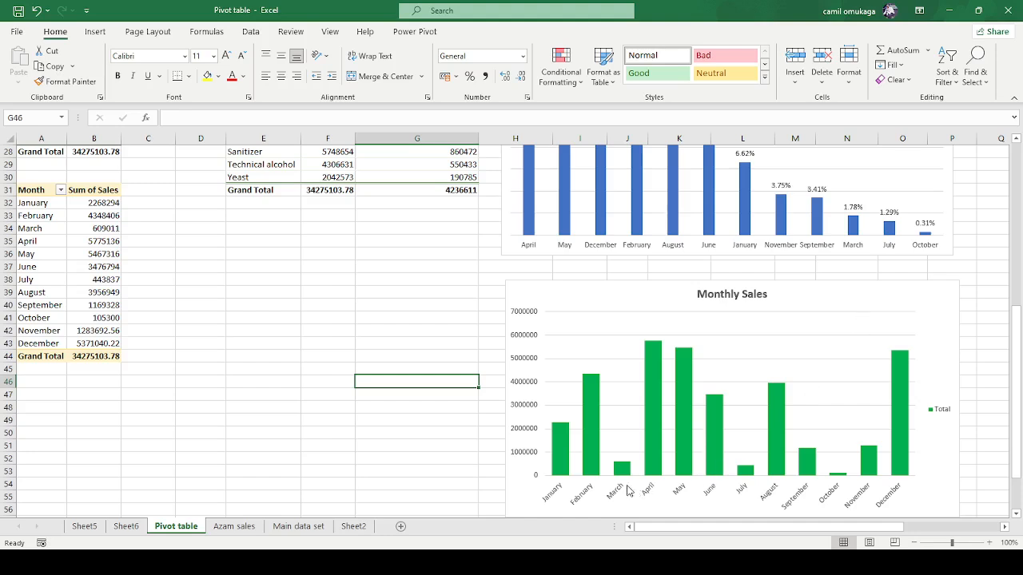
# Delete the vertical value axis from the Monthly Sales chart, leaving the chart selected
pyautogui.moveTo(672, 530); pyautogui.dragTo(704, 530)
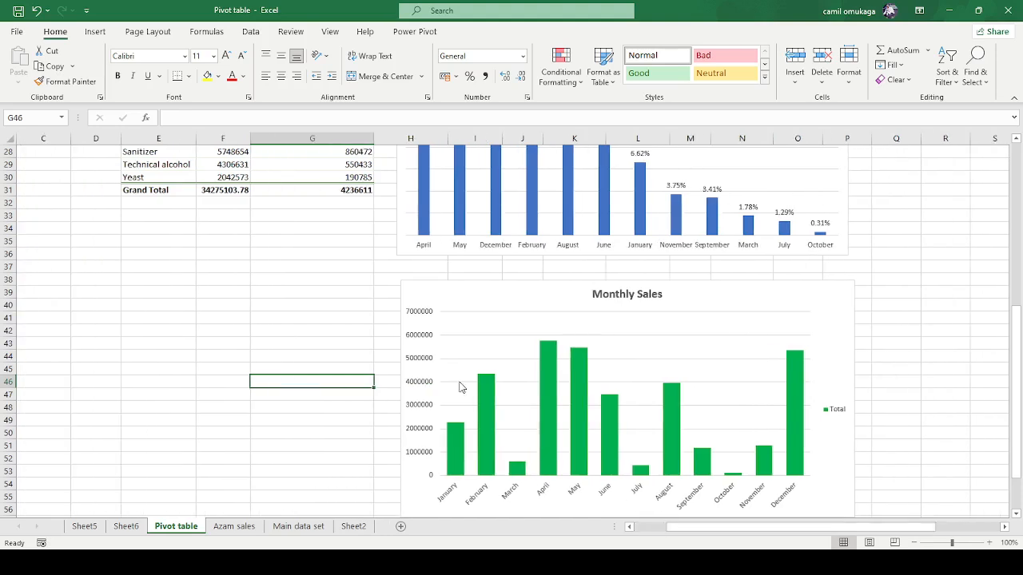
pyautogui.click(413, 311)
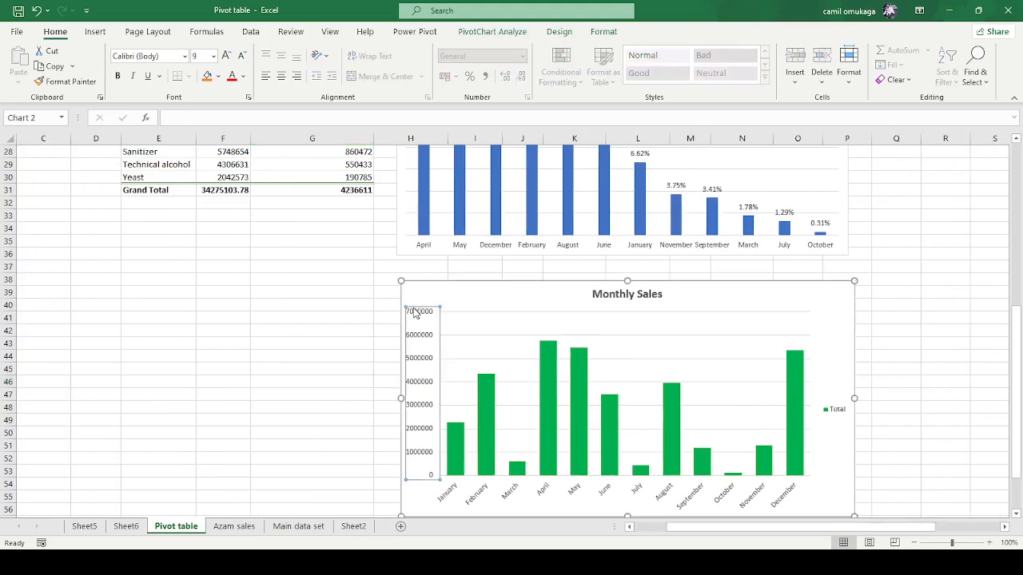
pyautogui.press('Delete')
pyautogui.scroll(-2, 591, 334)
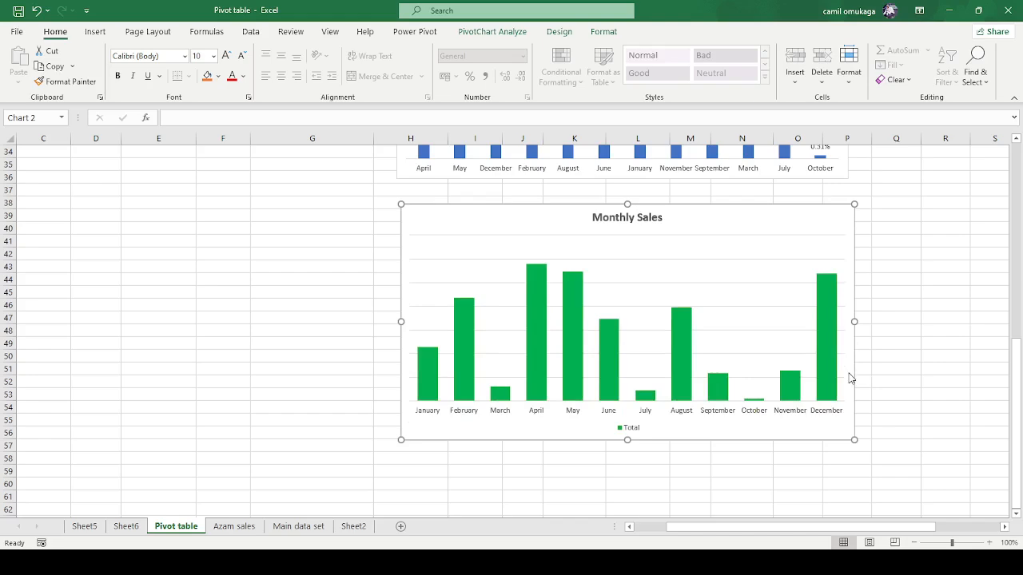
pyautogui.click(941, 383)
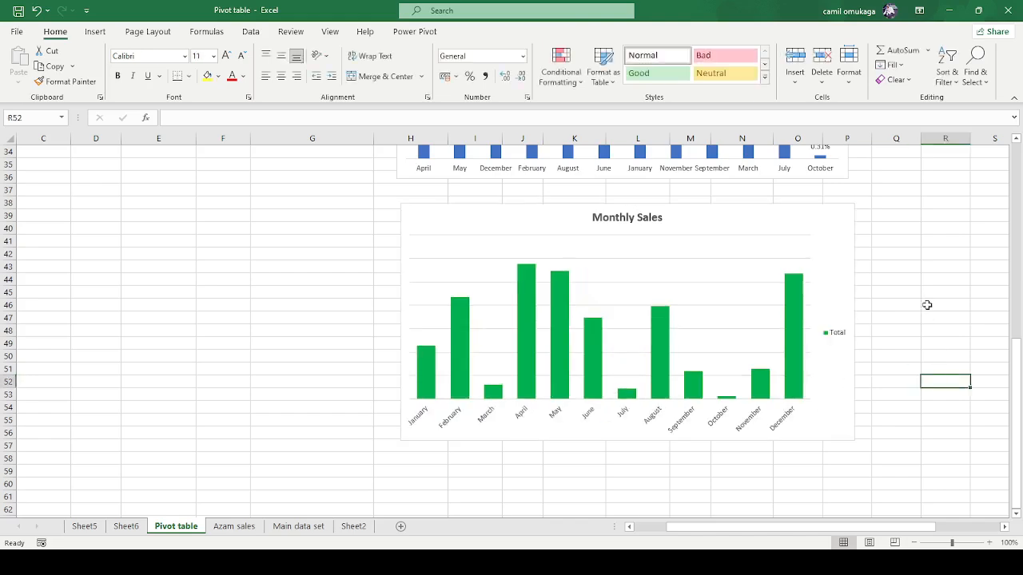
pyautogui.click(773, 242)
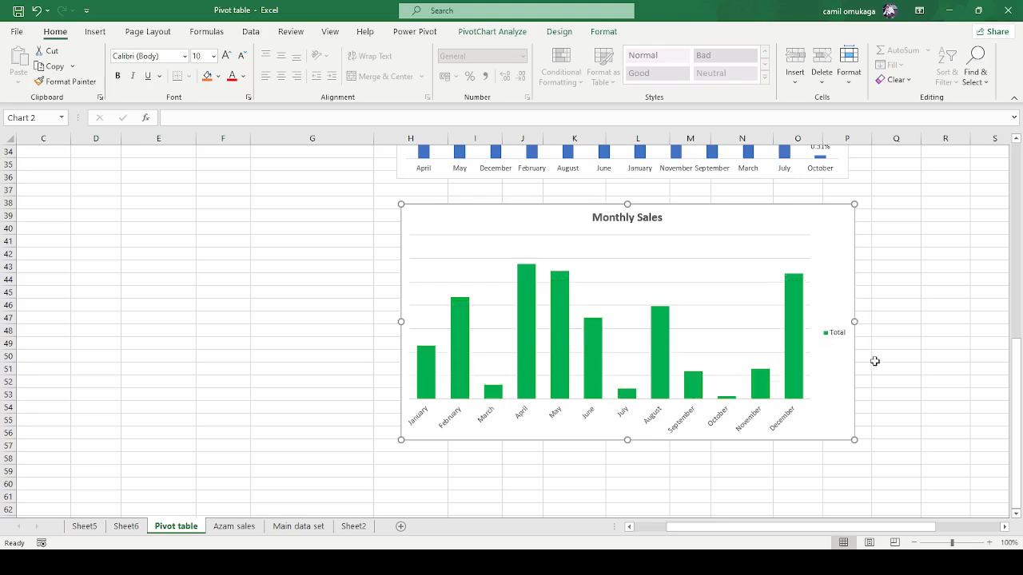
# Enlarge the Monthly Sales chart slightly, mainly in height, by extending its lower-right corner to about row 58
pyautogui.click(898, 368)
pyautogui.click(718, 222)
pyautogui.moveTo(856, 437); pyautogui.dragTo(867, 469)
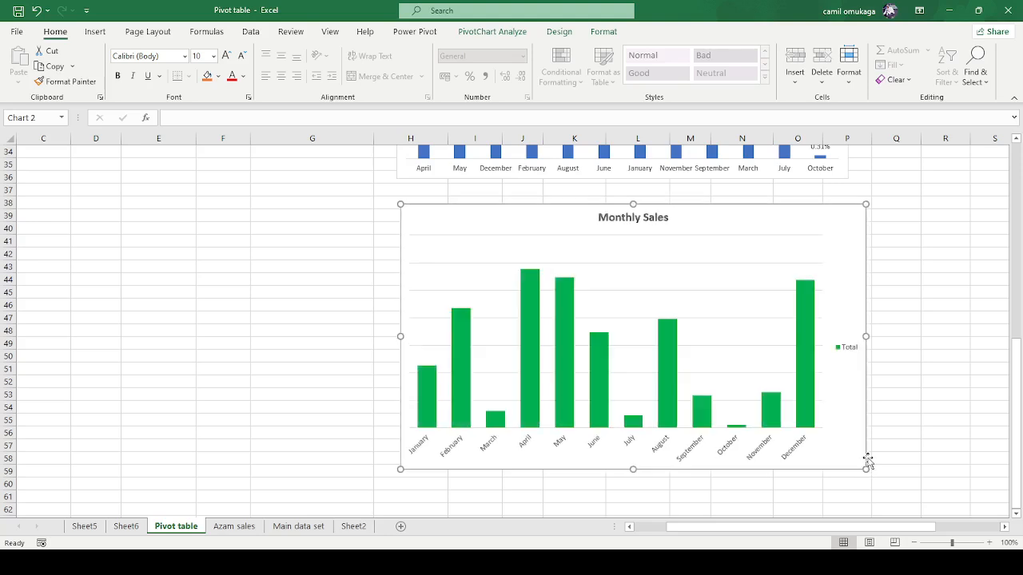
pyautogui.click(940, 298)
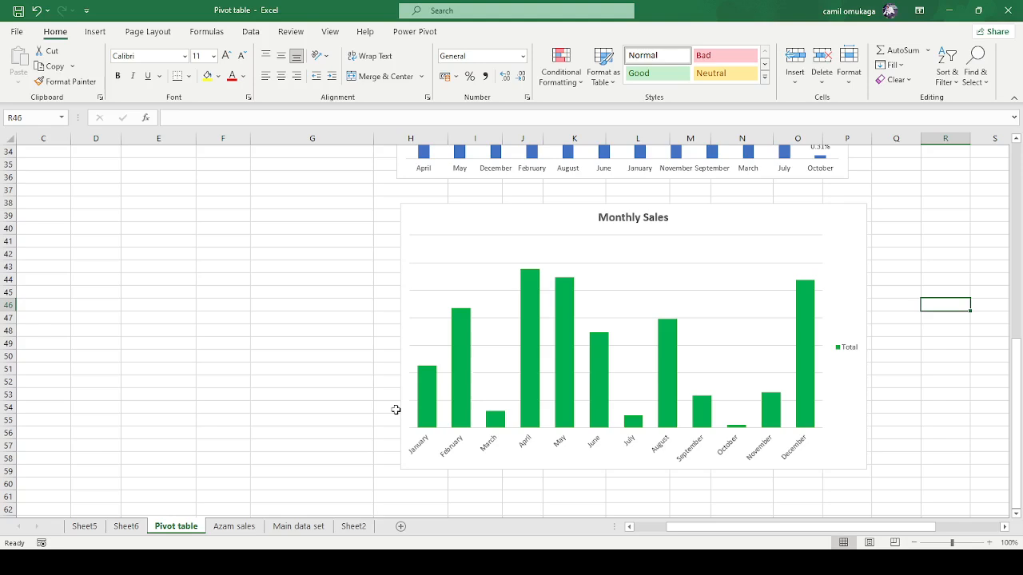
pyautogui.click(760, 220)
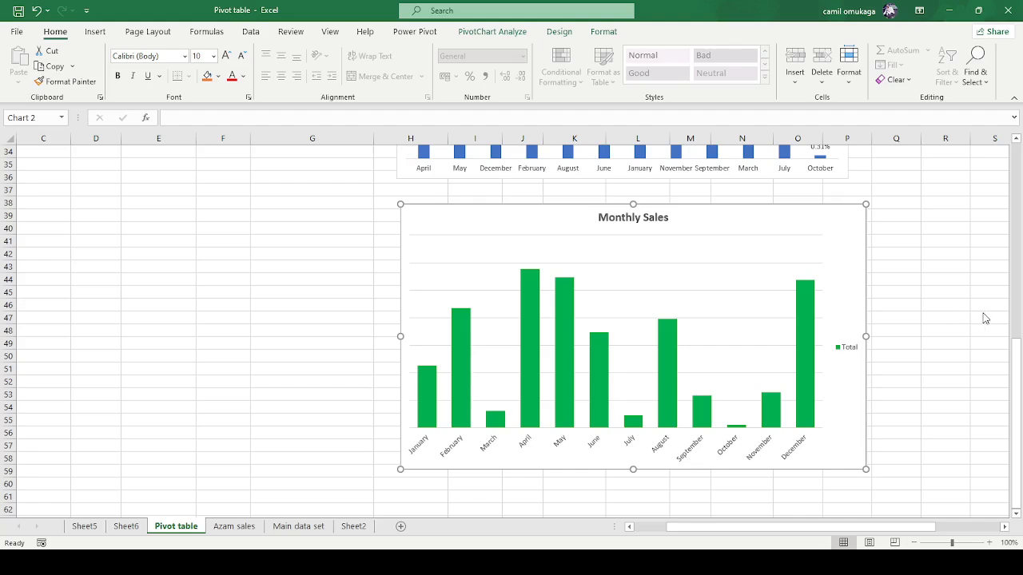
pyautogui.click(948, 355)
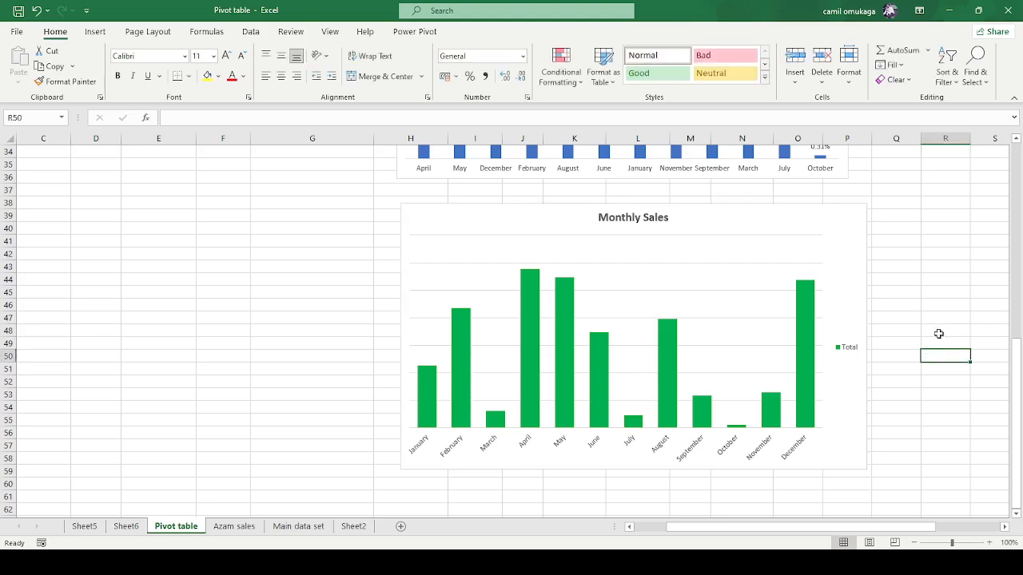
pyautogui.click(822, 218)
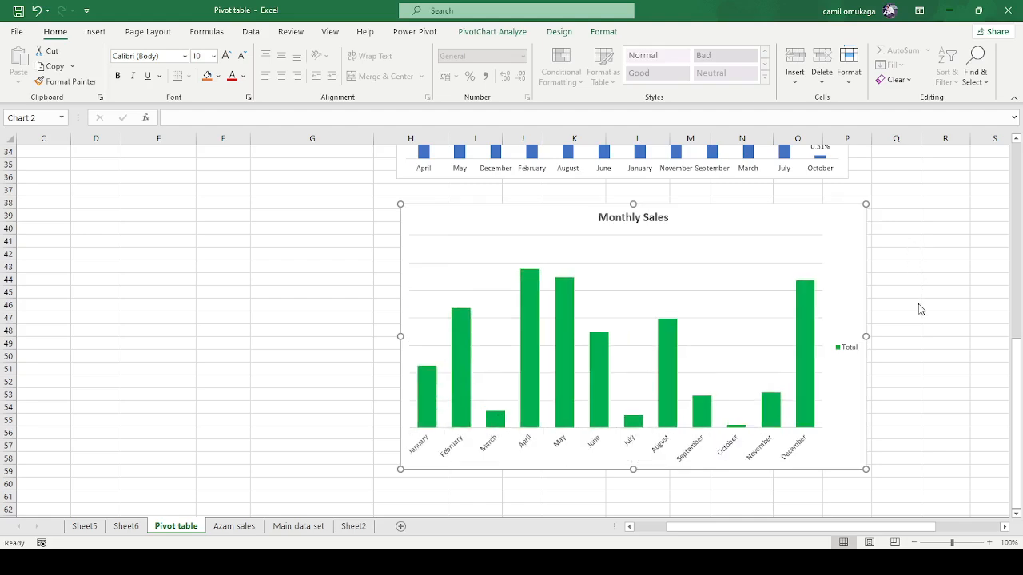
pyautogui.click(946, 378)
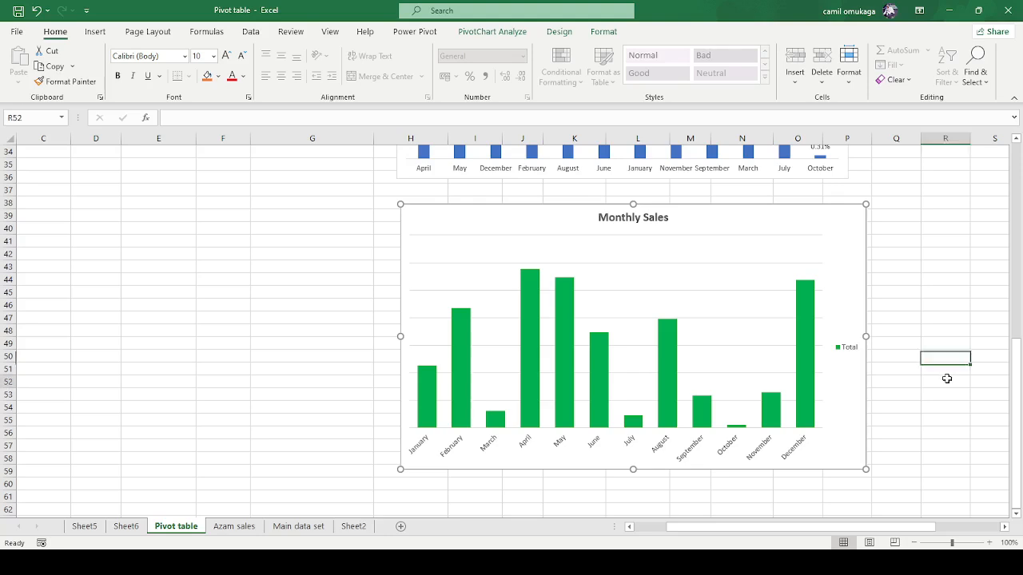
# Apply the dark-background chart style to the Monthly Sales chart and delete its vertical value axis
pyautogui.click(709, 240)
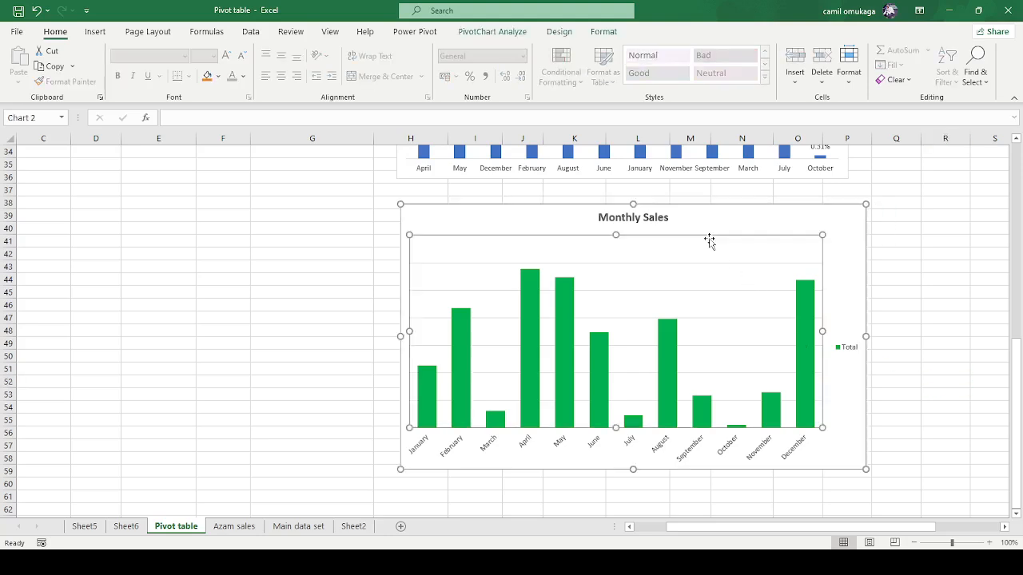
pyautogui.click(473, 35)
pyautogui.click(556, 34)
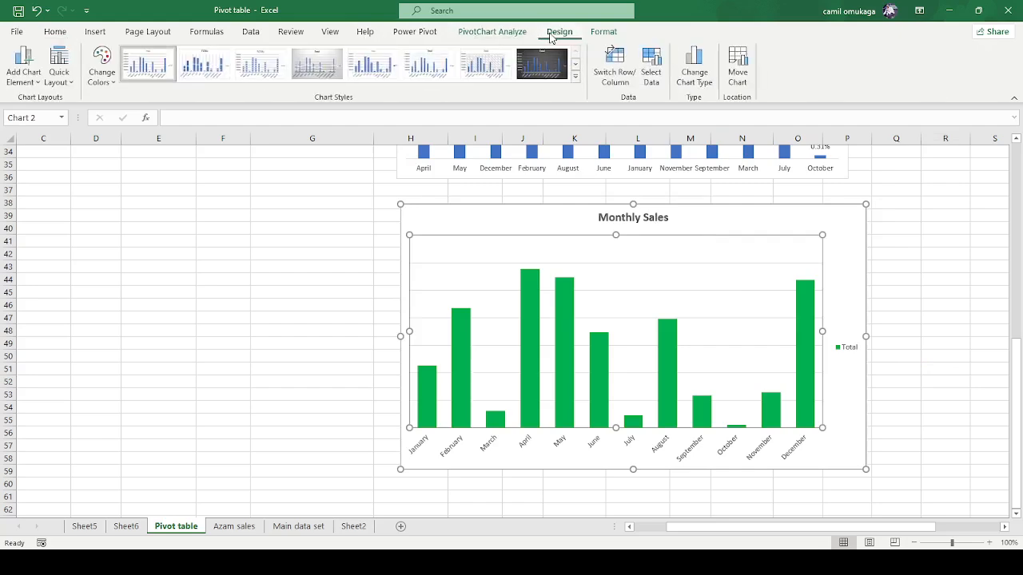
pyautogui.click(540, 60)
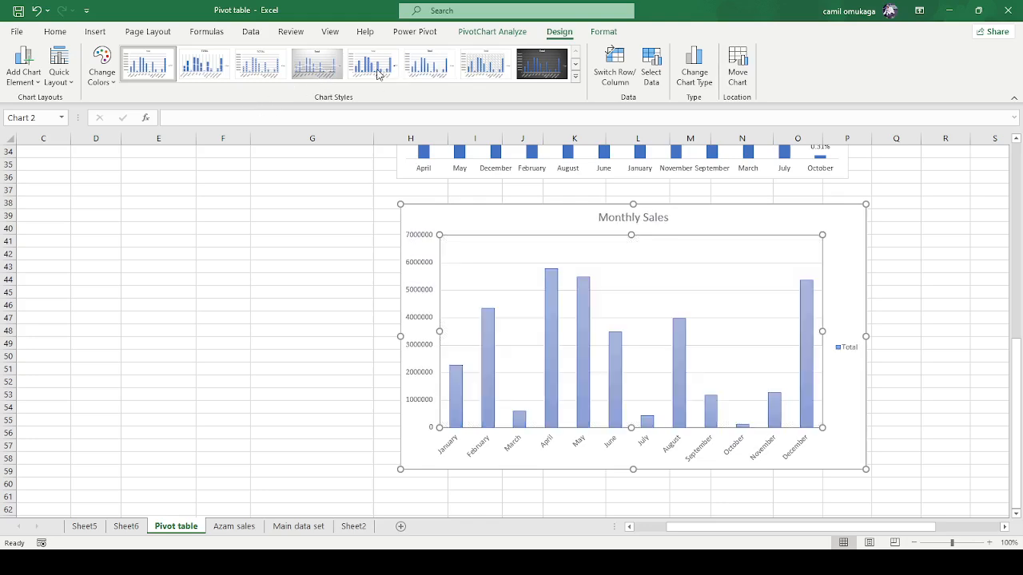
pyautogui.click(537, 71)
pyautogui.click(151, 265)
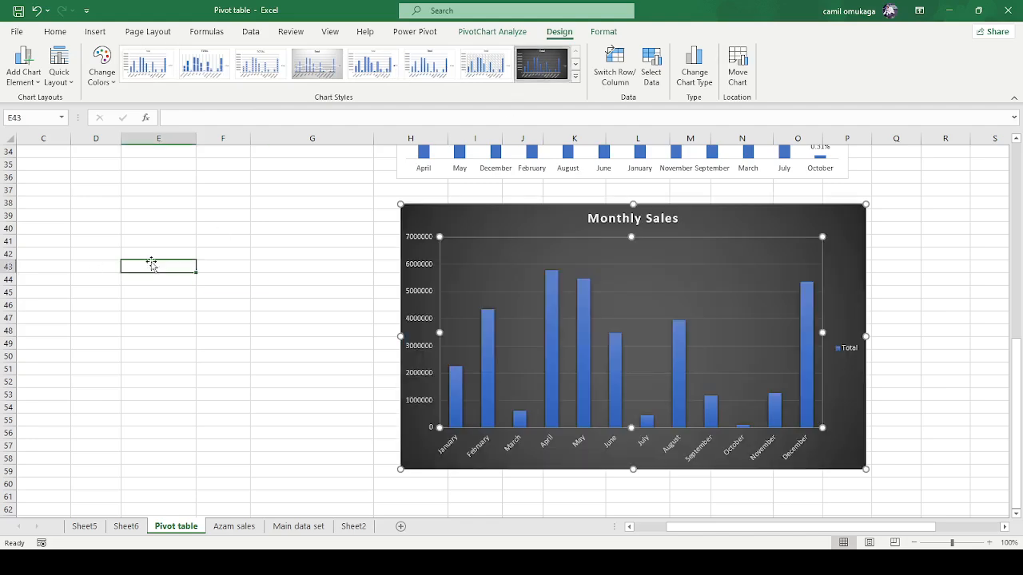
pyautogui.click(417, 238)
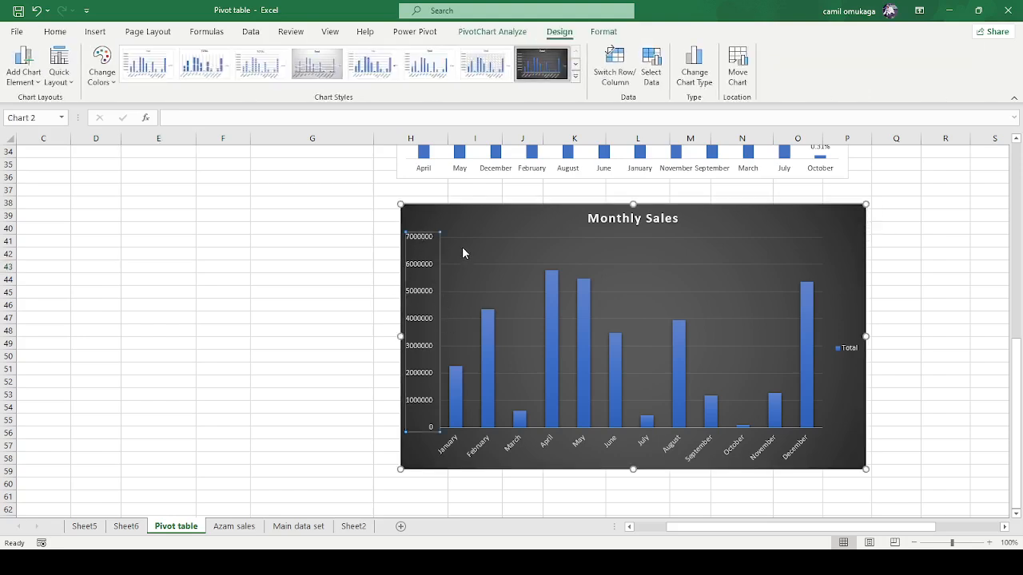
pyautogui.press('Delete')
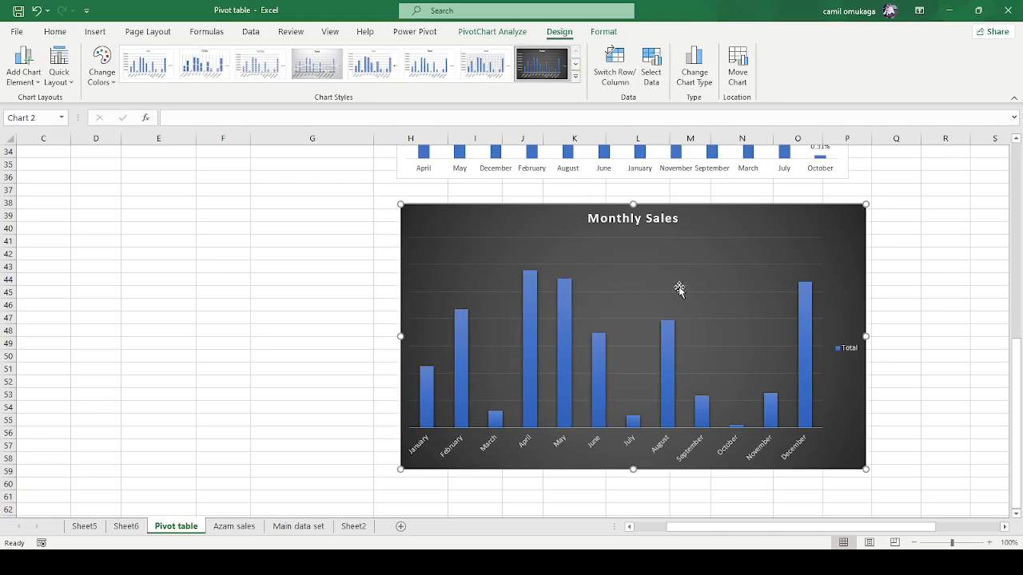
# Recolor the blue columns of the dark Monthly Sales chart with a solid green fill
pyautogui.click(809, 299)
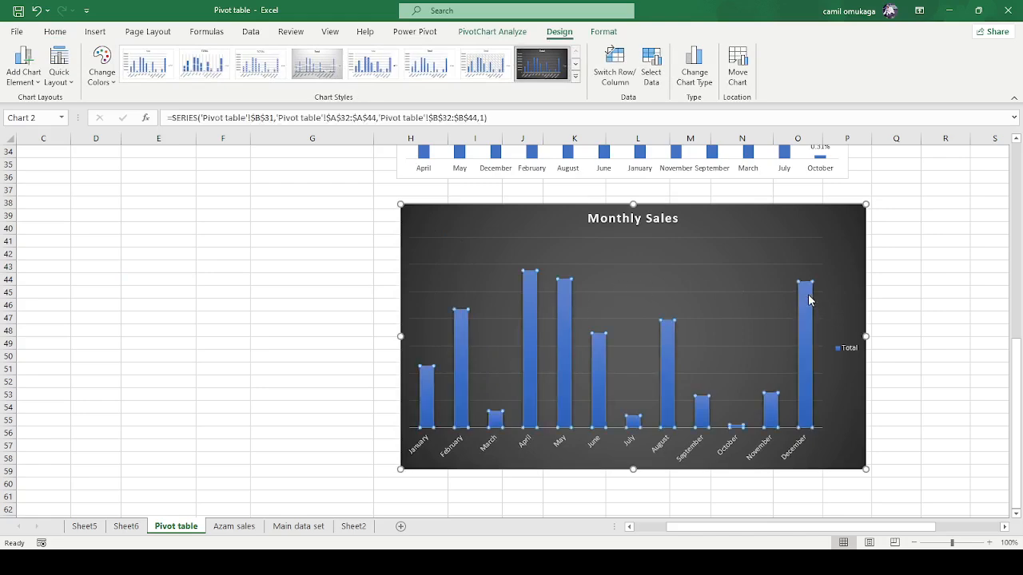
pyautogui.hotkey('ctrl', '1')
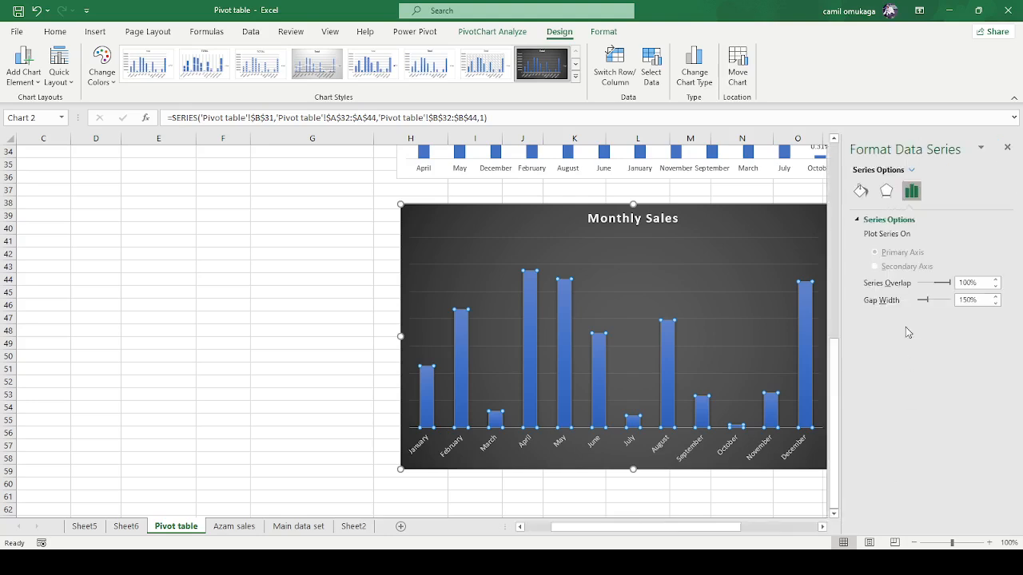
pyautogui.click(861, 191)
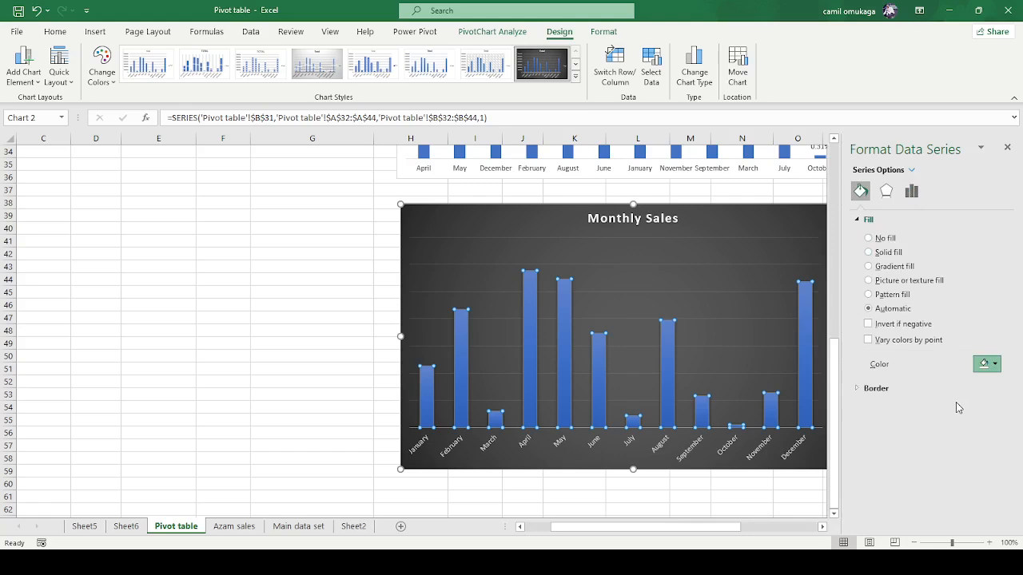
pyautogui.click(974, 488)
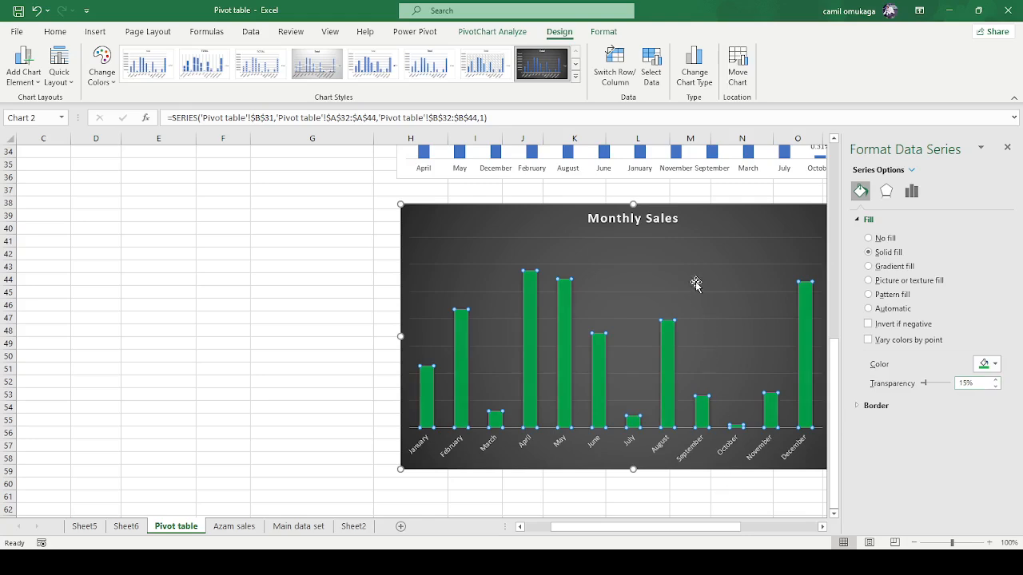
pyautogui.click(283, 265)
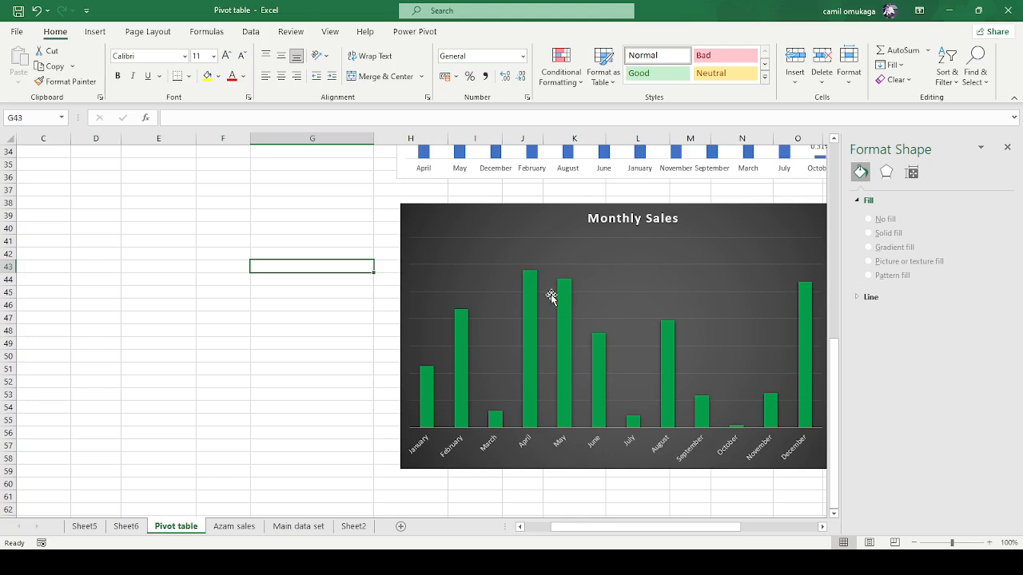
# Set the gap width of the restyled Monthly Sales columns to 80% and close the series formatting options
pyautogui.click(561, 298)
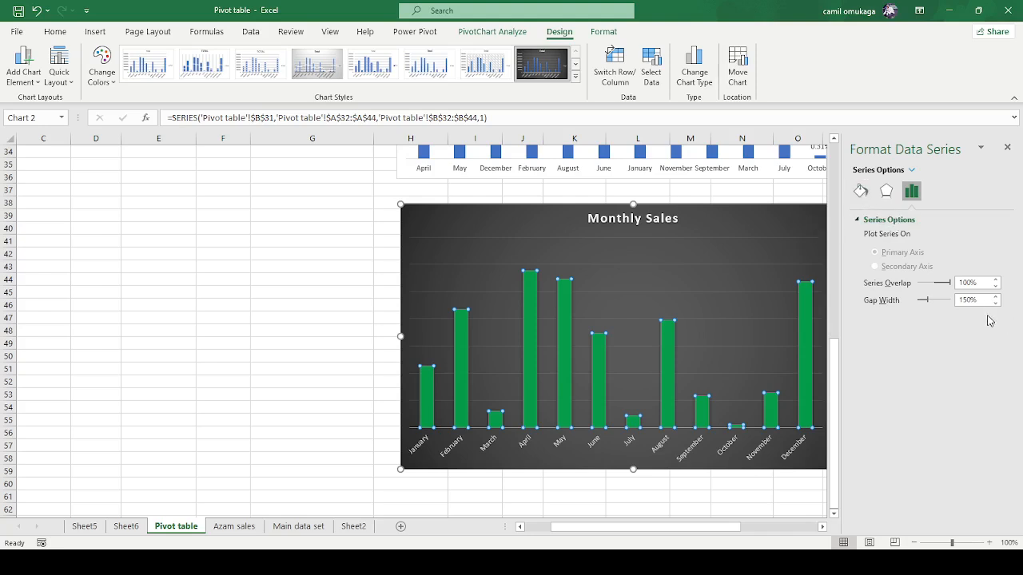
pyautogui.click(967, 301)
pyautogui.write('80')
pyautogui.press('Return')
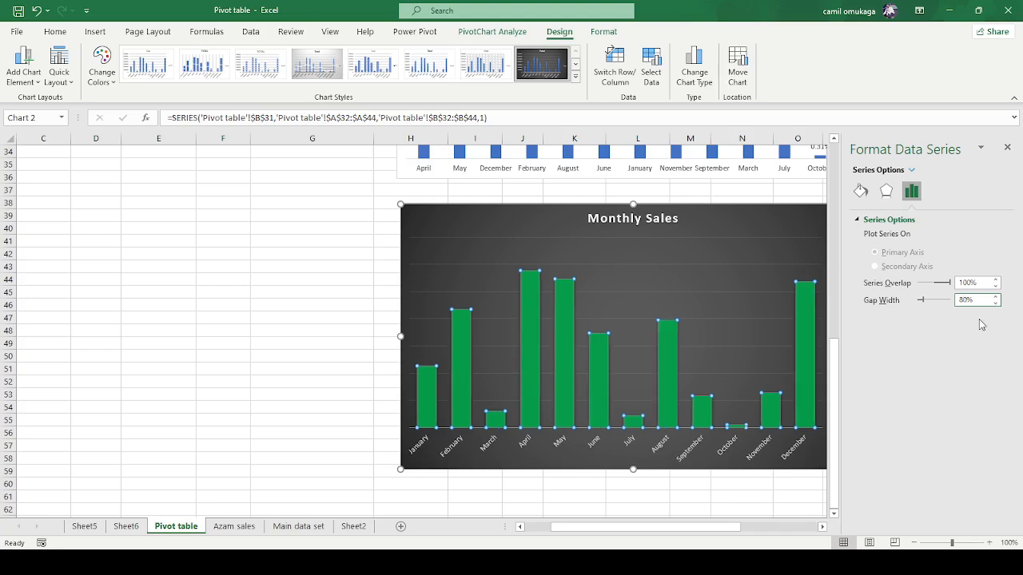
pyautogui.click(143, 384)
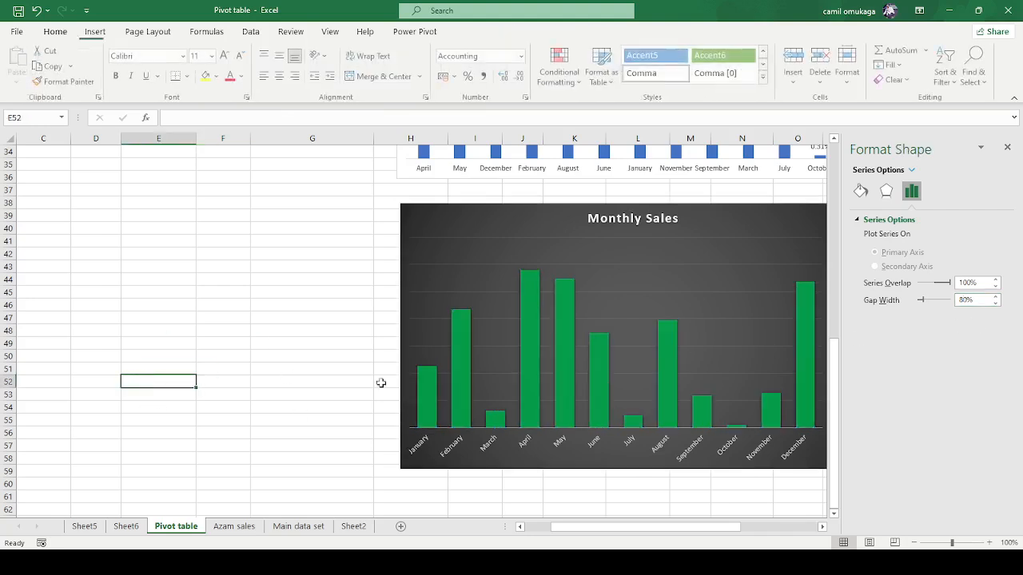
pyautogui.click(1008, 147)
pyautogui.click(826, 270)
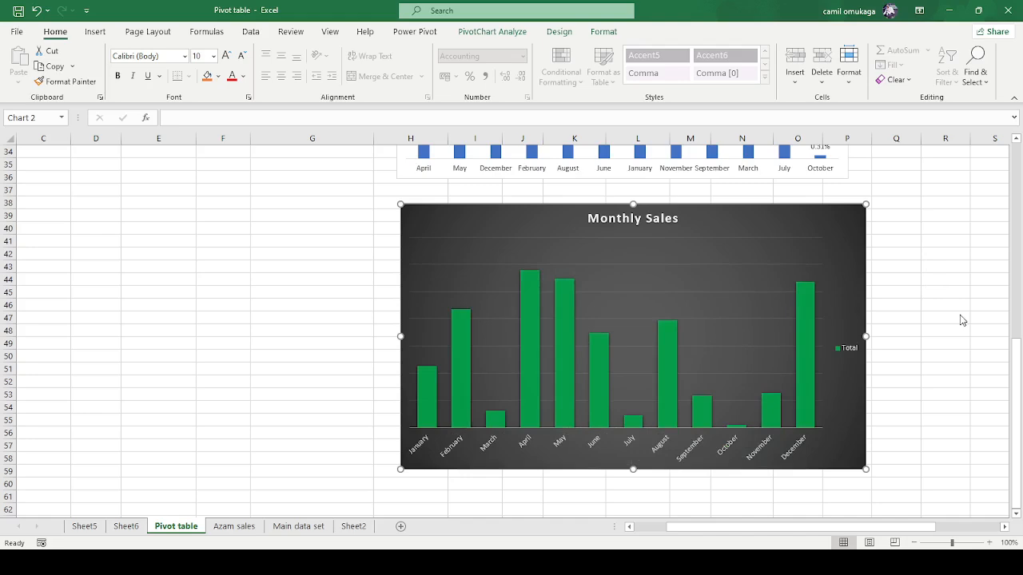
pyautogui.click(940, 396)
# Review the pivot tables together with the Periodic sales and Monthly Sales charts on the sheet
pyautogui.scroll(4, 21, 383)
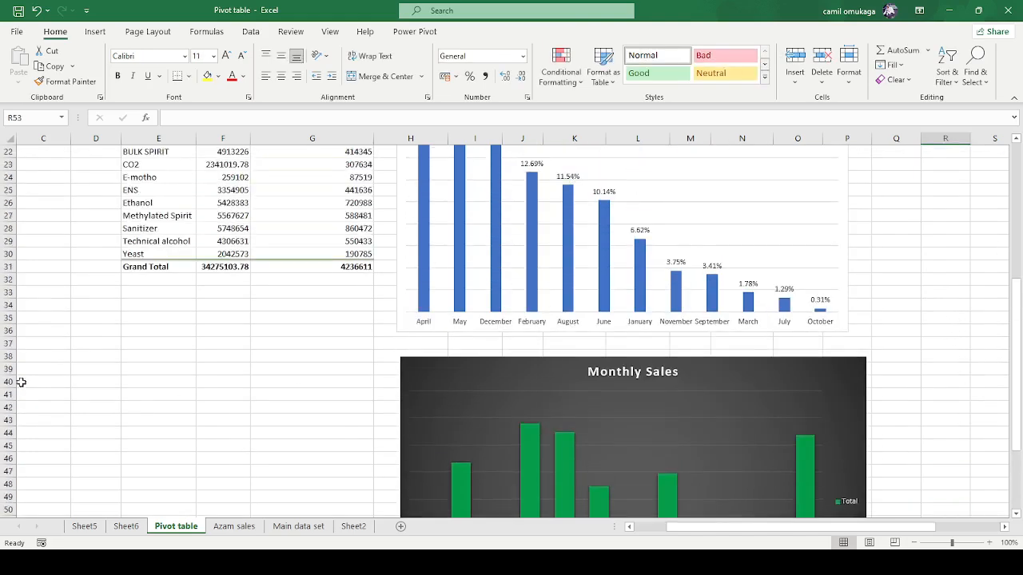
pyautogui.scroll(5, 21, 382)
pyautogui.scroll(-4, 46, 365)
pyautogui.scroll(4, 48, 365)
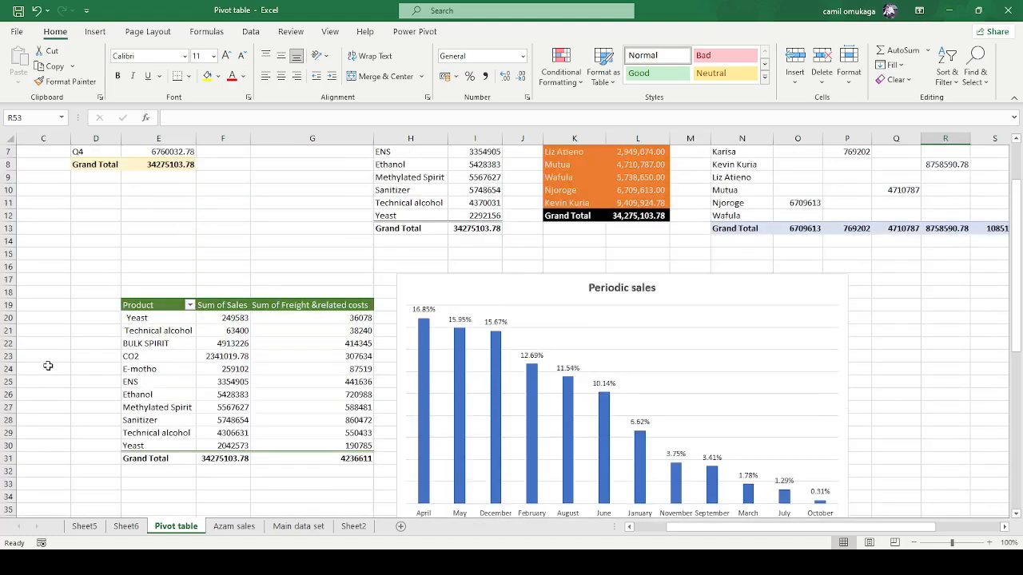
pyautogui.scroll(-4, 48, 365)
pyautogui.scroll(4, 48, 365)
pyautogui.scroll(-1, 53, 362)
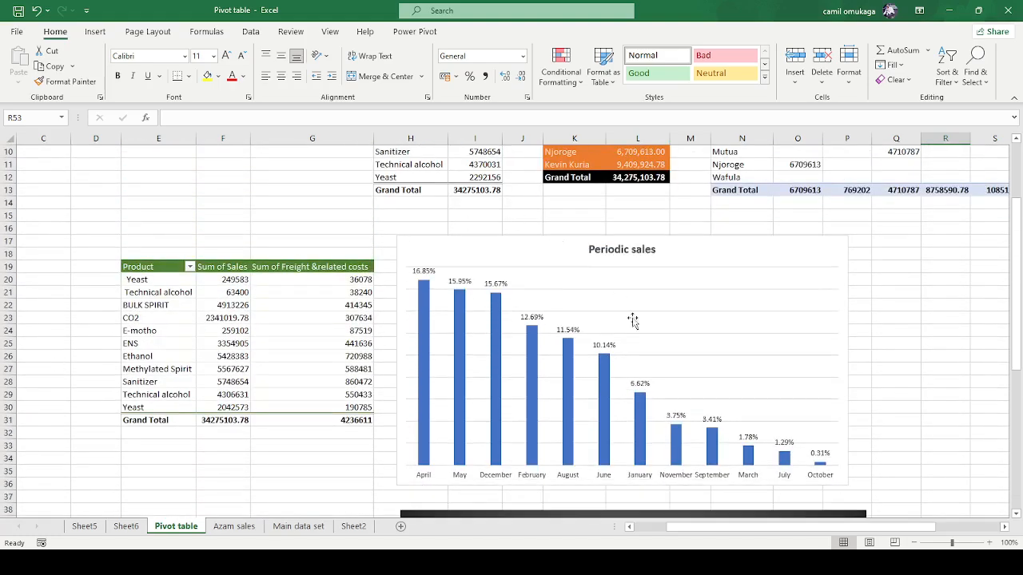
pyautogui.scroll(-6, 663, 333)
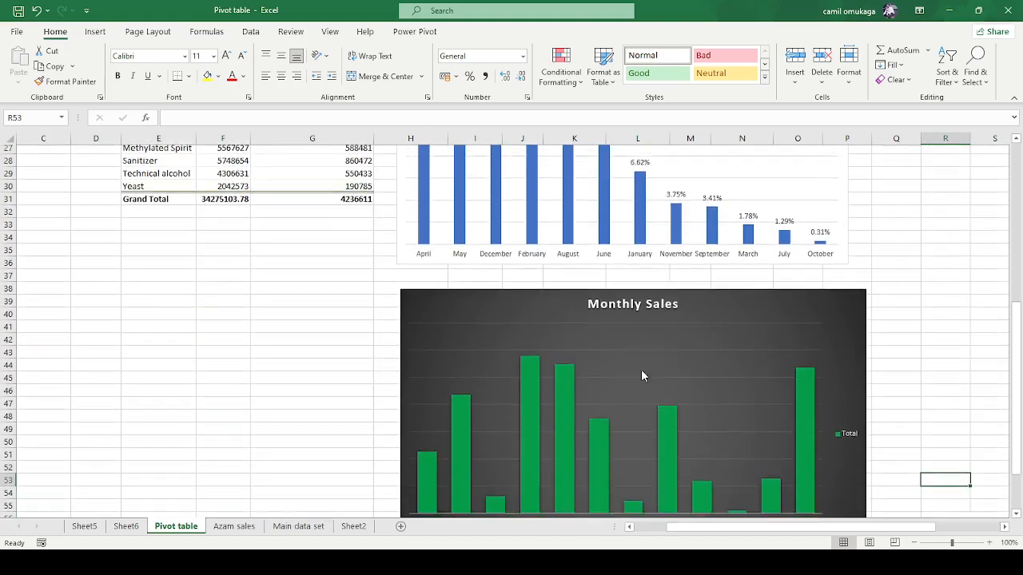
pyautogui.scroll(1, 644, 375)
# Insert a doughnut pivot chart based on the quarterly sales pivot table
pyautogui.moveTo(676, 530); pyautogui.dragTo(636, 533)
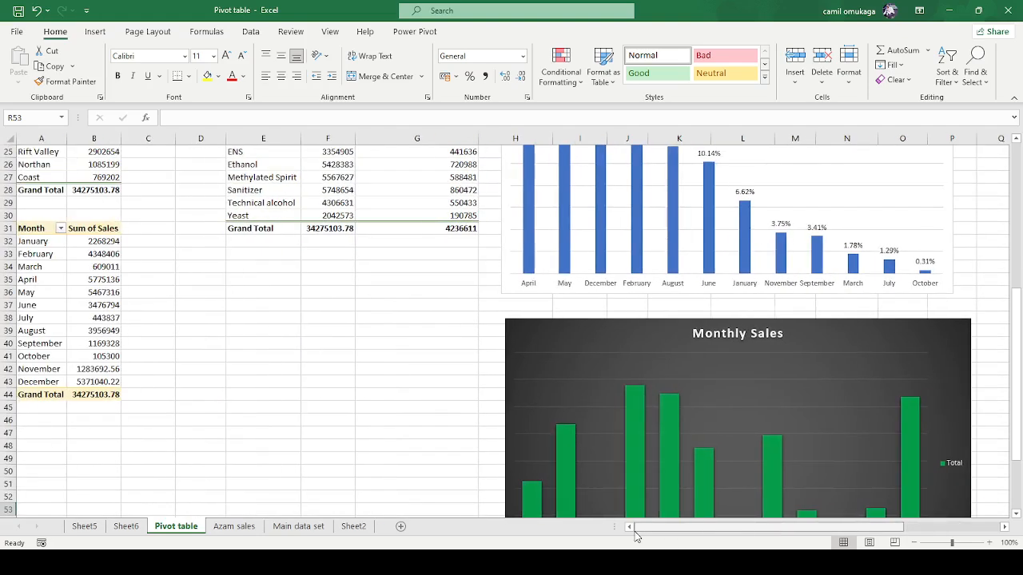
pyautogui.scroll(8, 415, 408)
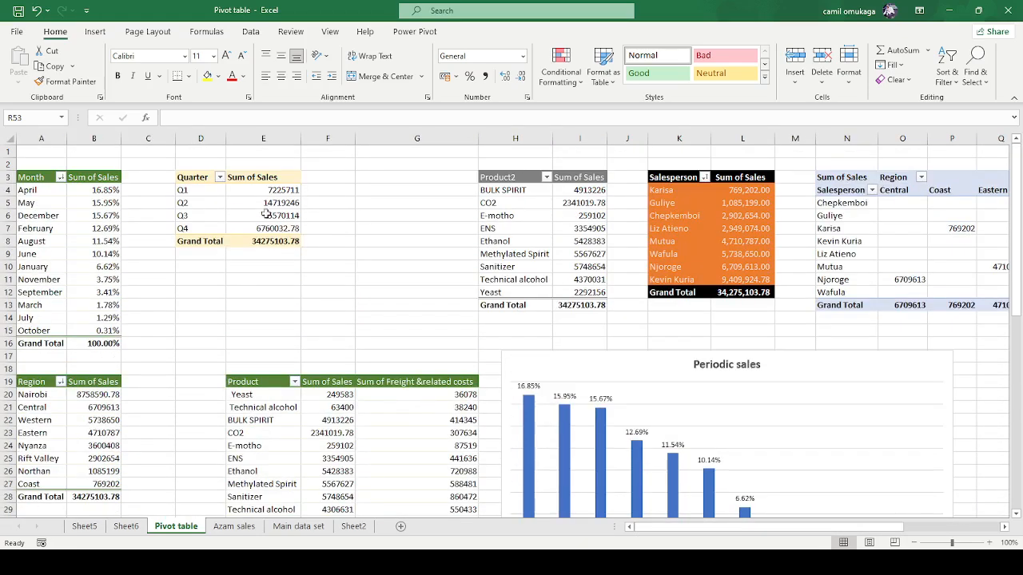
pyautogui.click(245, 207)
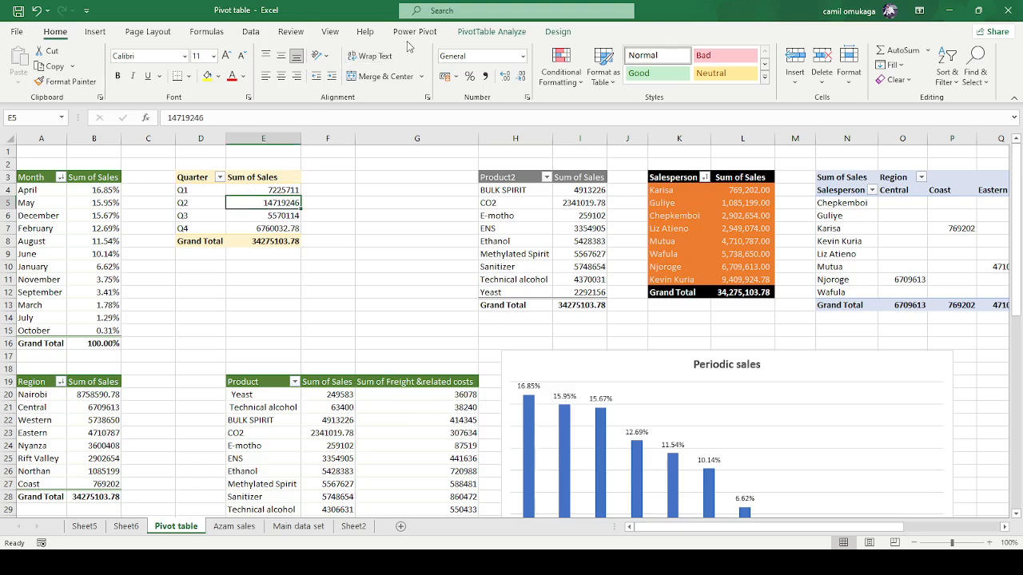
pyautogui.click(495, 33)
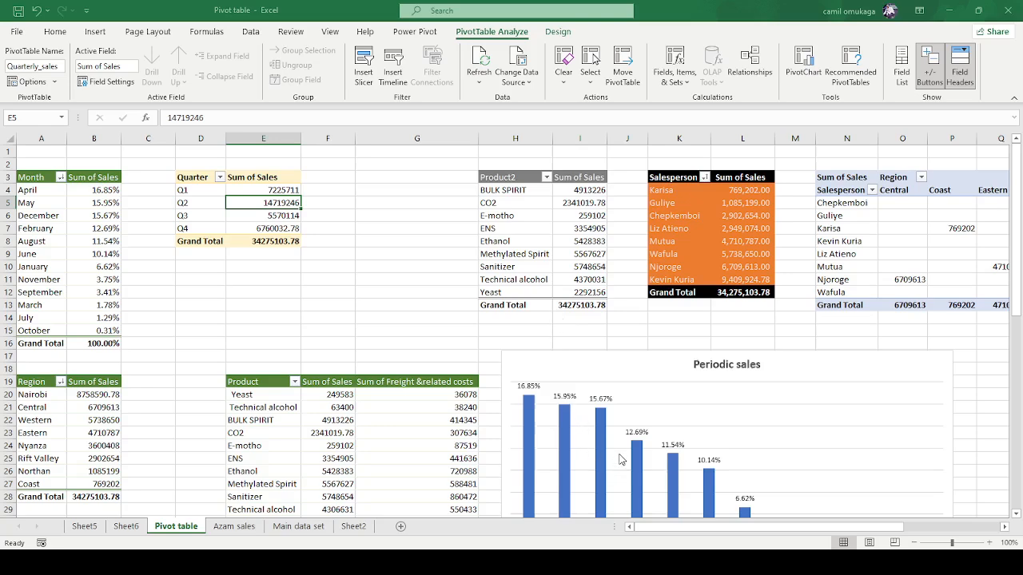
pyautogui.hotkey('alt', 'F1')
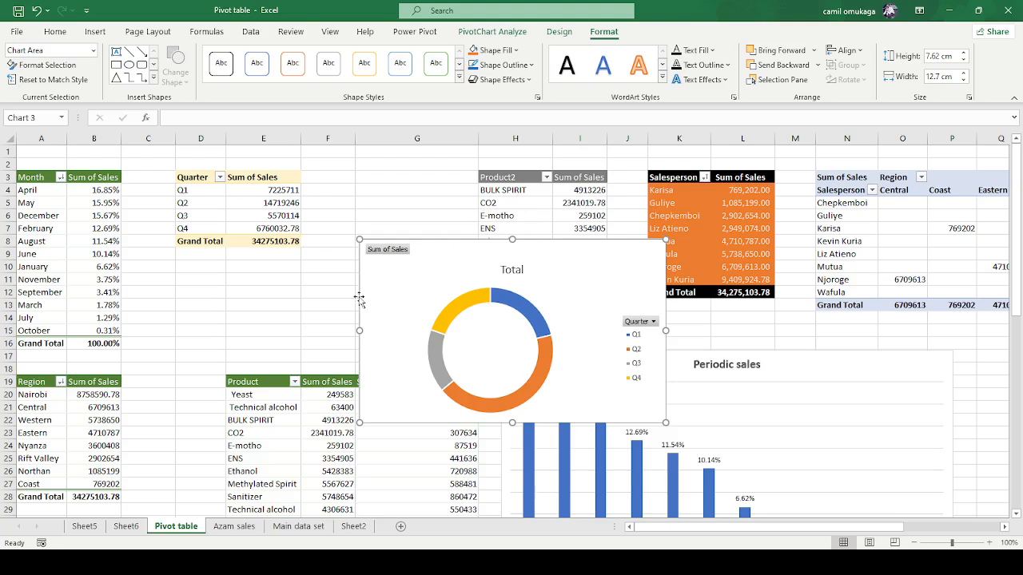
# Apply the grey gradient chart style with dark-boxed percentage labels to the quarterly doughnut chart
pyautogui.click(557, 32)
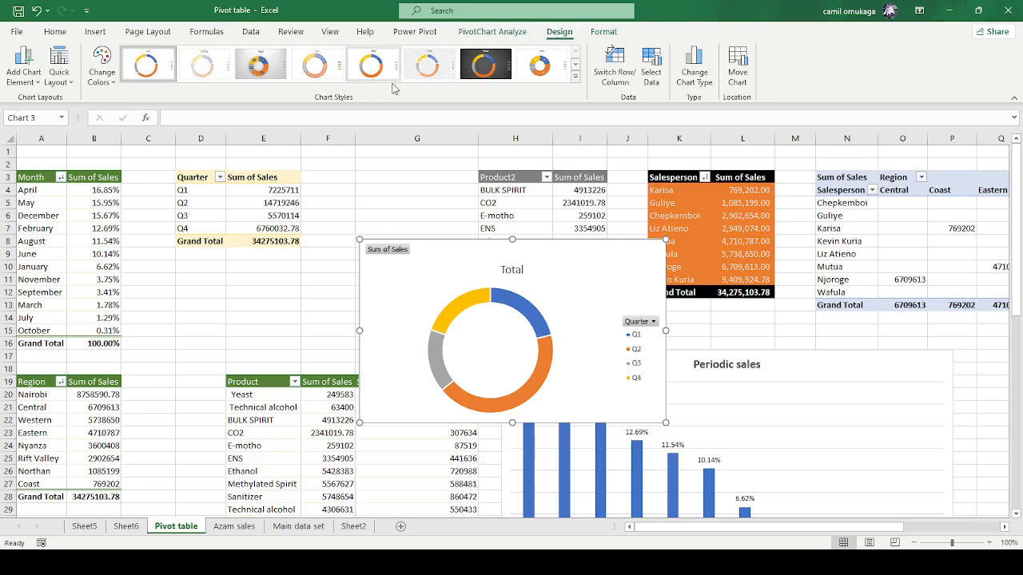
pyautogui.click(272, 71)
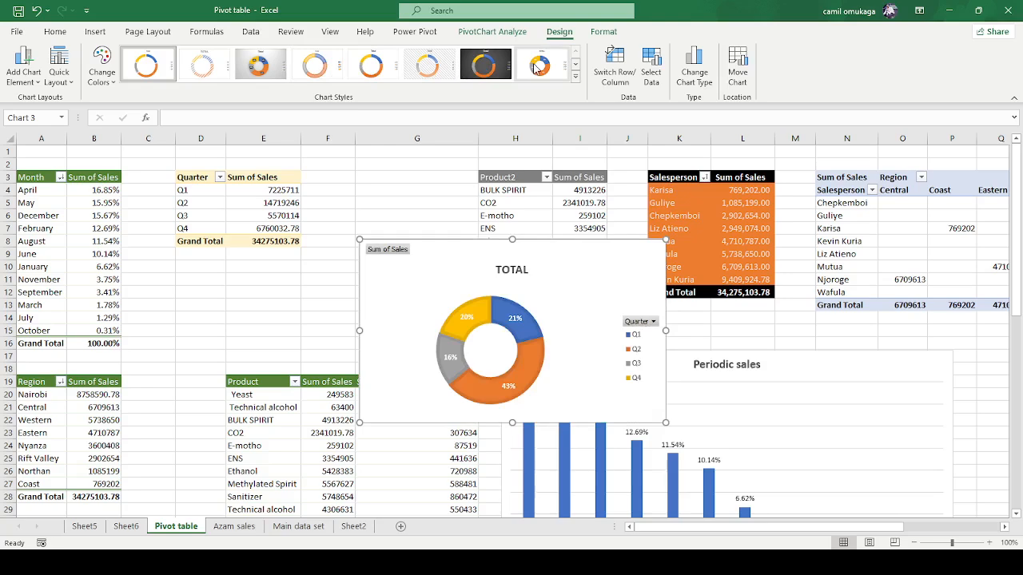
pyautogui.click(250, 70)
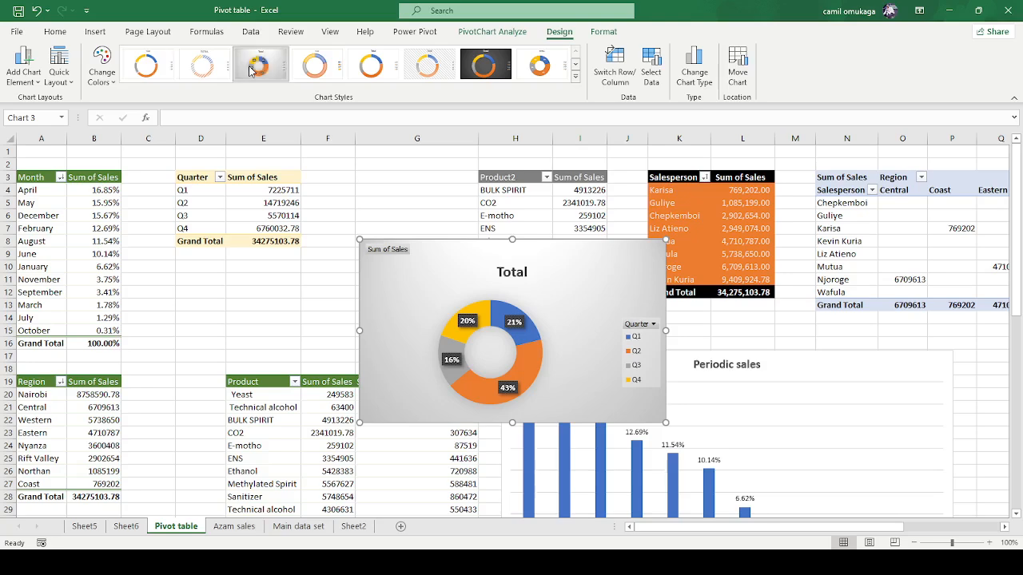
# Move the quarterly doughnut chart to the empty area below the product sales and freight pivot table
pyautogui.scroll(-2, 673, 361)
pyautogui.scroll(-2, 673, 361)
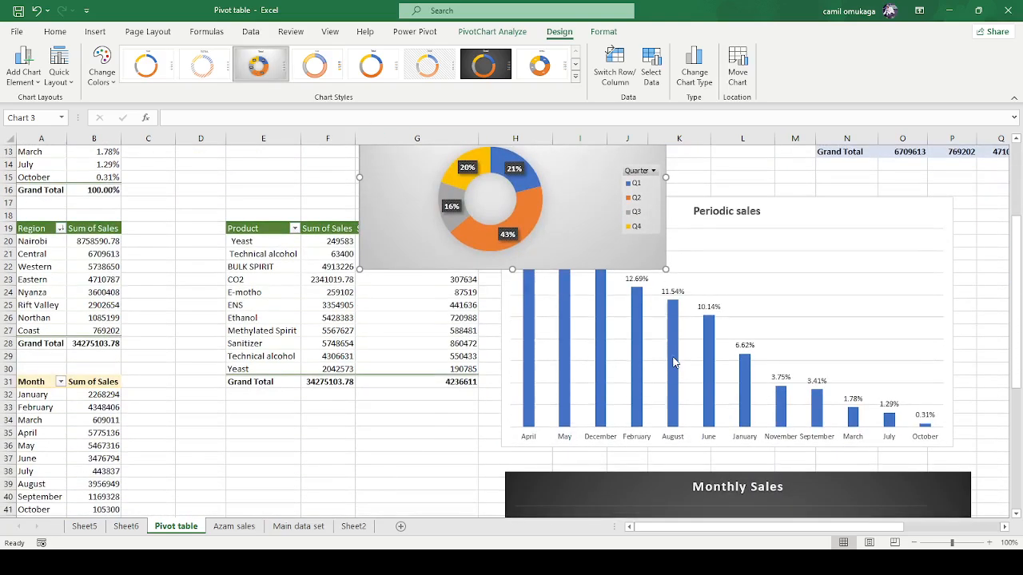
pyautogui.moveTo(552, 194); pyautogui.dragTo(353, 504)
pyautogui.scroll(-4, 432, 471)
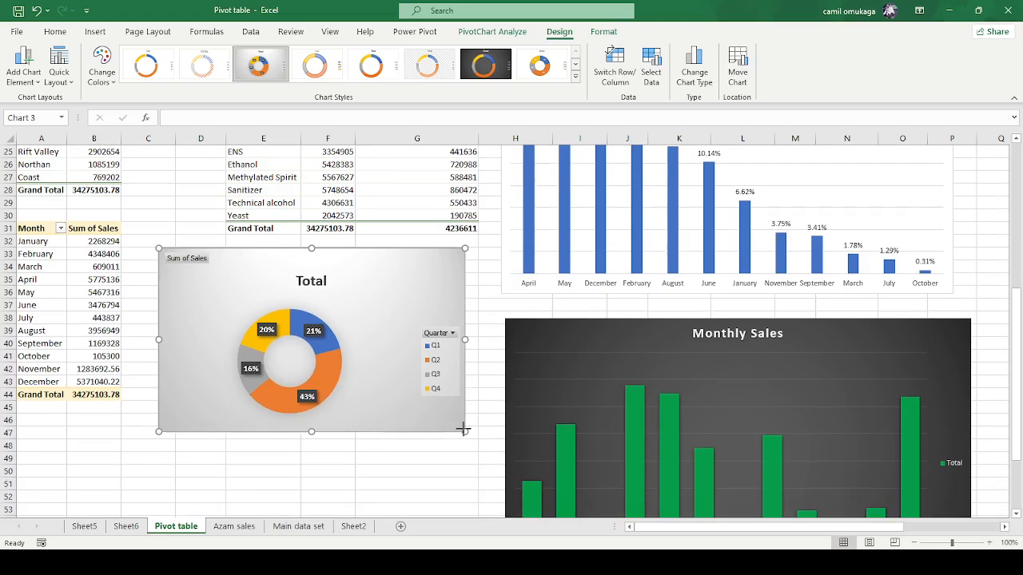
# Enlarge the quarterly doughnut chart by extending its lower edge to about row 48
pyautogui.moveTo(464, 432); pyautogui.dragTo(465, 451)
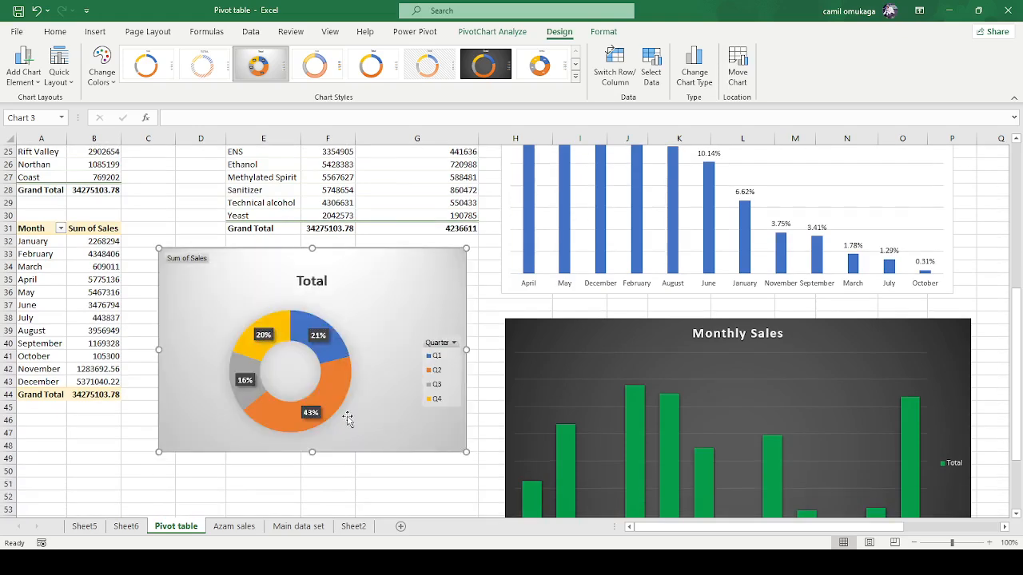
pyautogui.click(335, 342)
pyautogui.moveTo(336, 342); pyautogui.dragTo(362, 333)
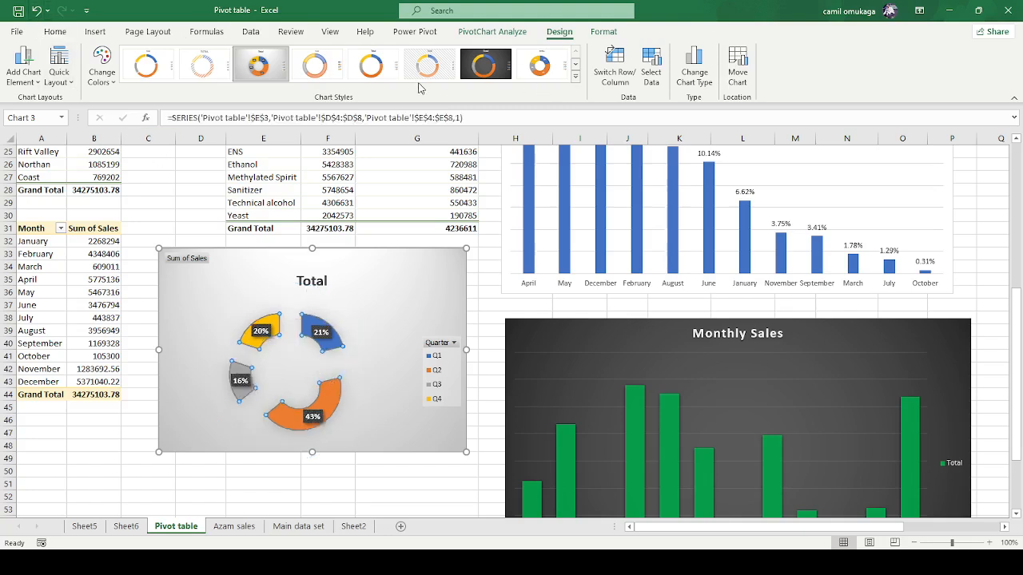
pyautogui.click(340, 294)
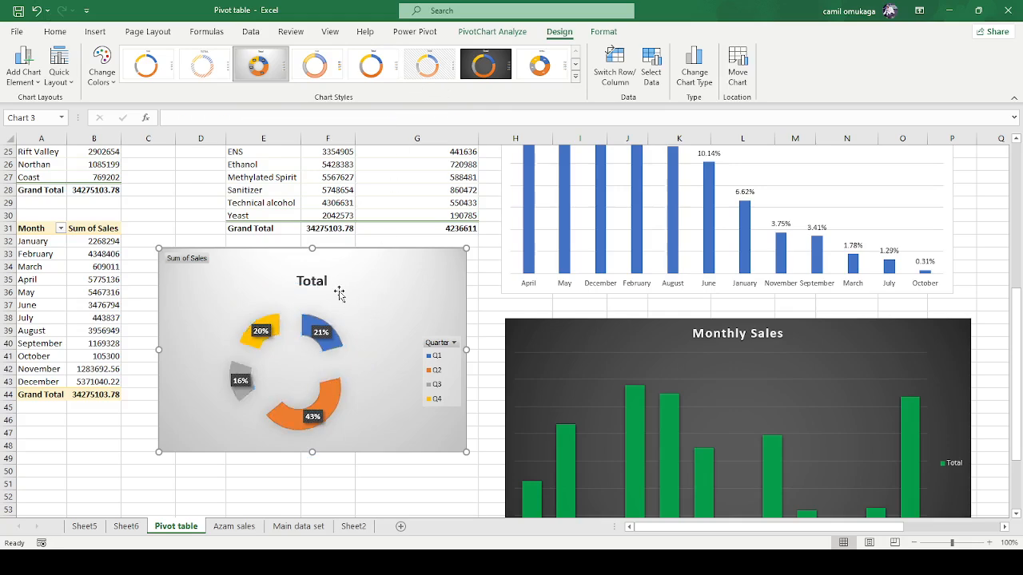
pyautogui.click(38, 12)
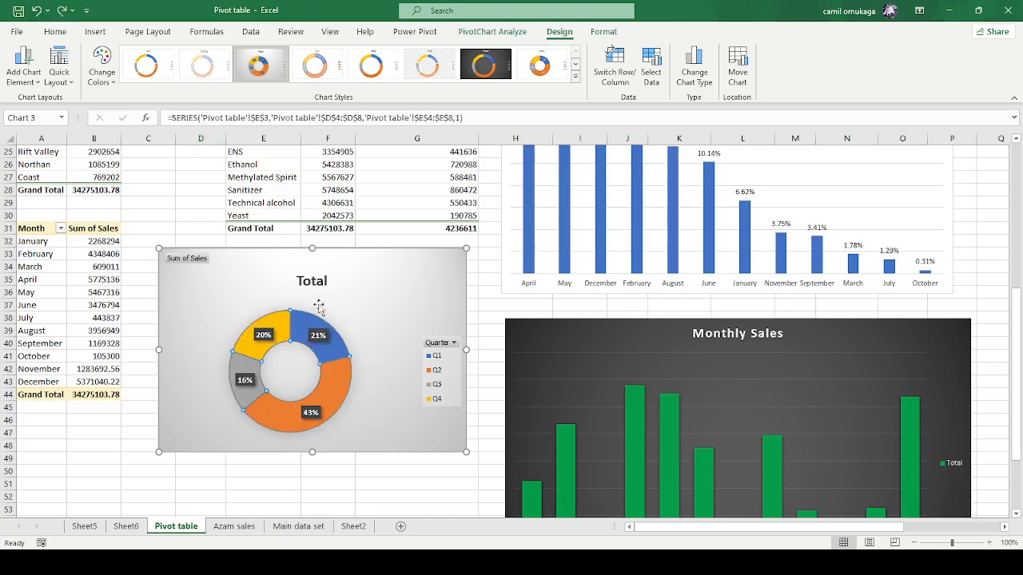
# Replace the doughnut chart's title with "Quarterly Sales"
pyautogui.click(311, 279)
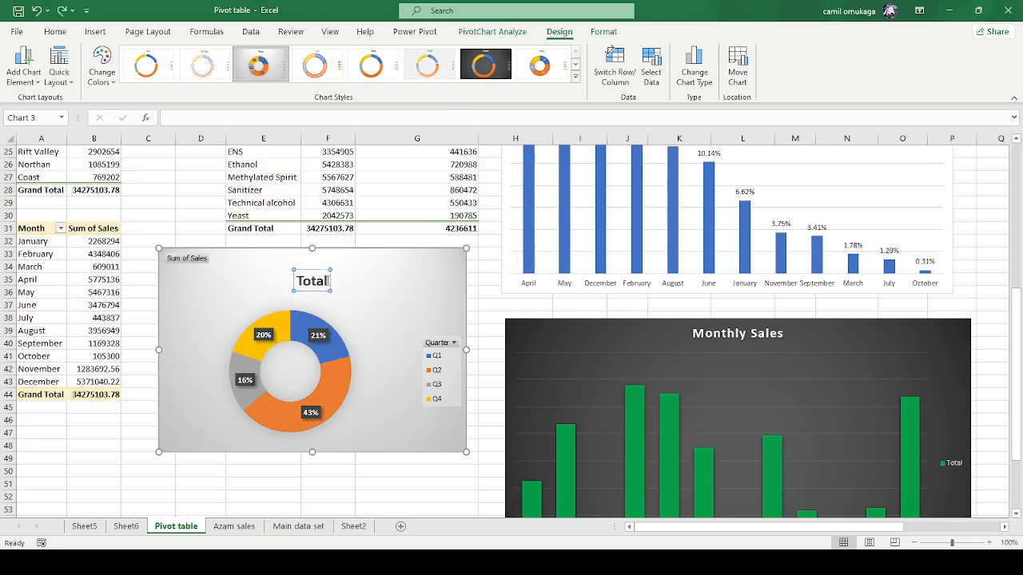
pyautogui.press('BackSpace')
pyautogui.press('BackSpace')
pyautogui.press('BackSpace')
pyautogui.press('BackSpace')
pyautogui.press('BackSpace')
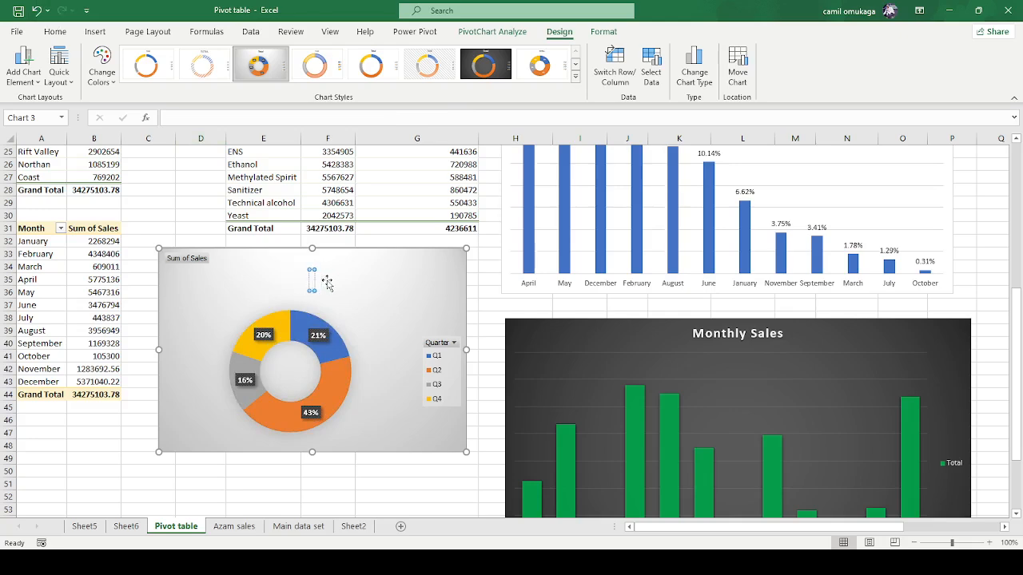
pyautogui.write('Quar')
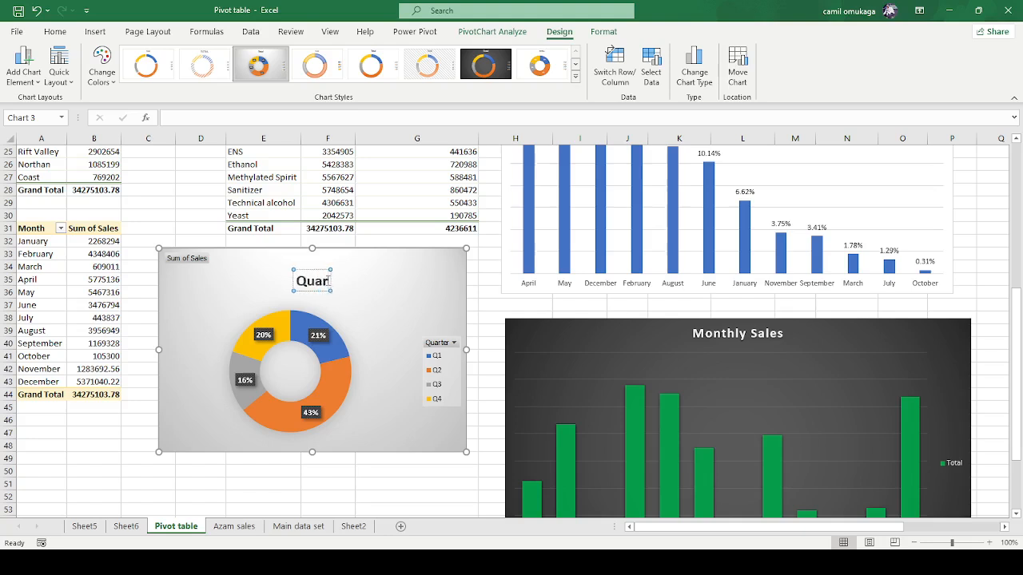
pyautogui.write('te')
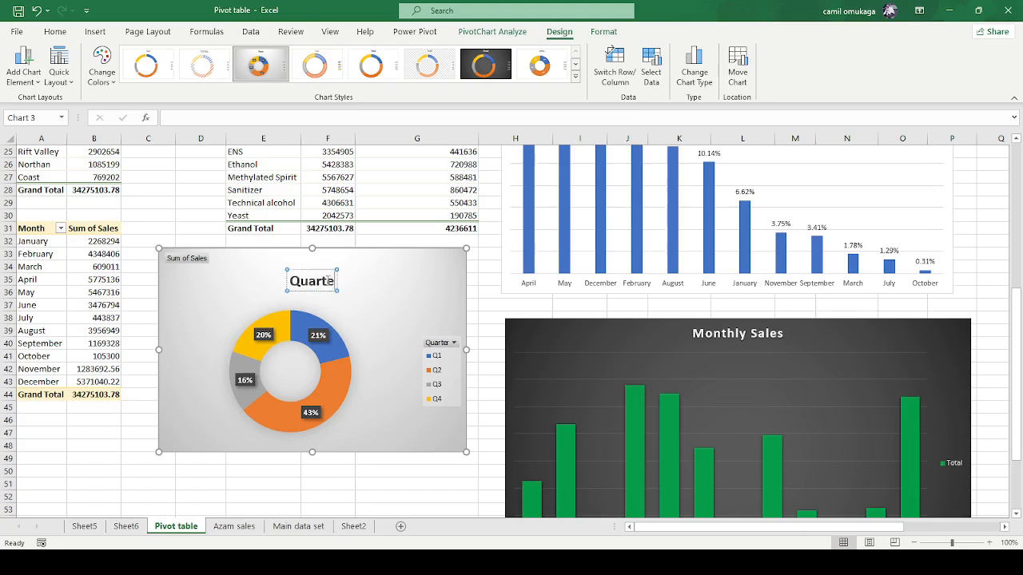
pyautogui.write('rly')
pyautogui.write('Sales')
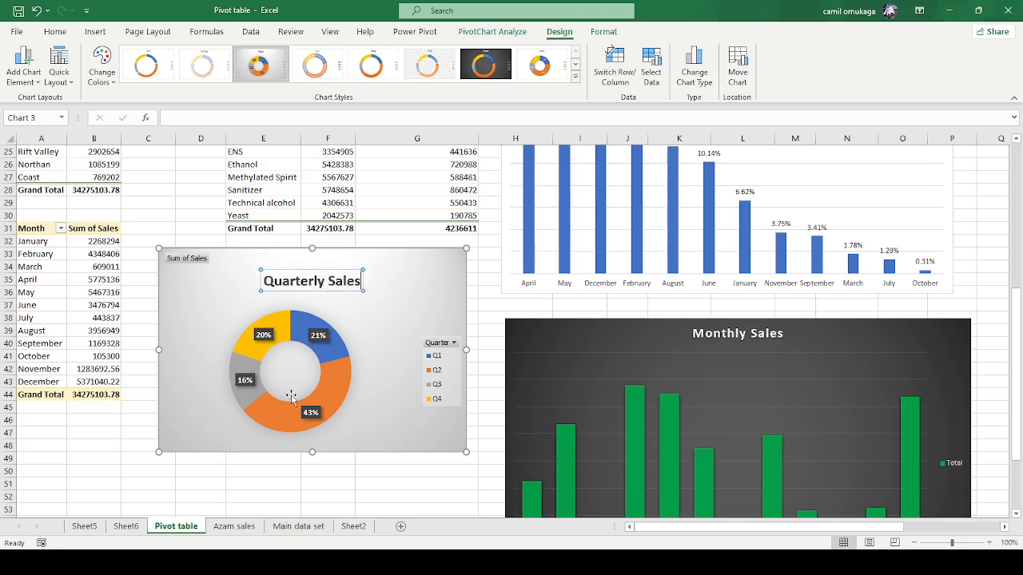
pyautogui.click(274, 471)
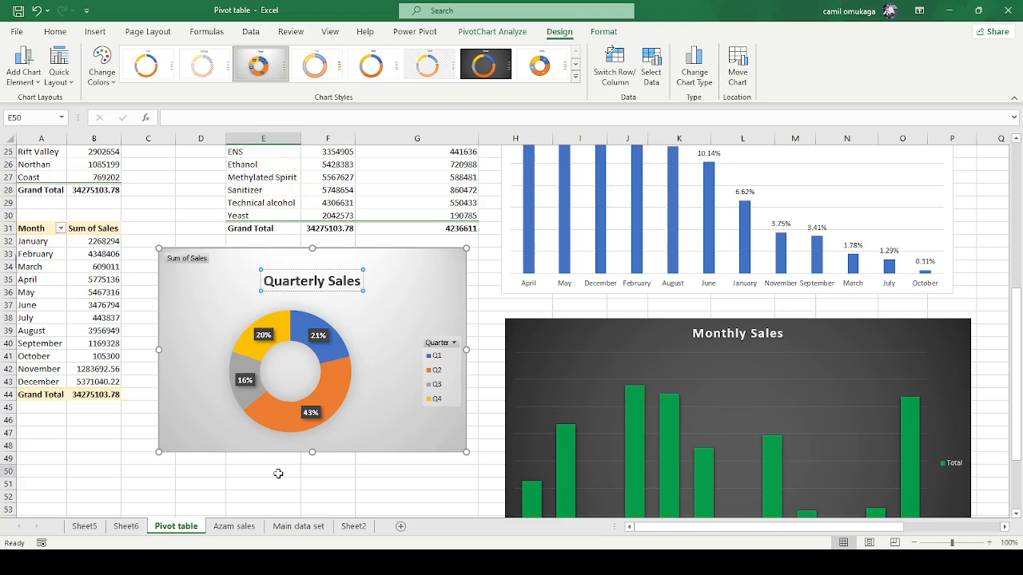
# Hide all the field buttons on the Quarterly Sales doughnut chart
pyautogui.click(190, 262)
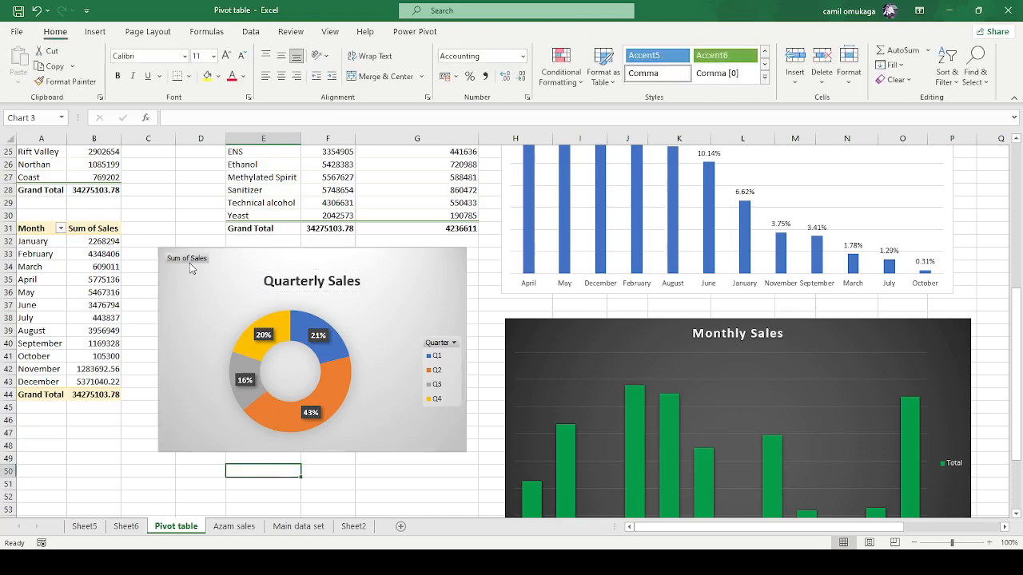
pyautogui.click(249, 412)
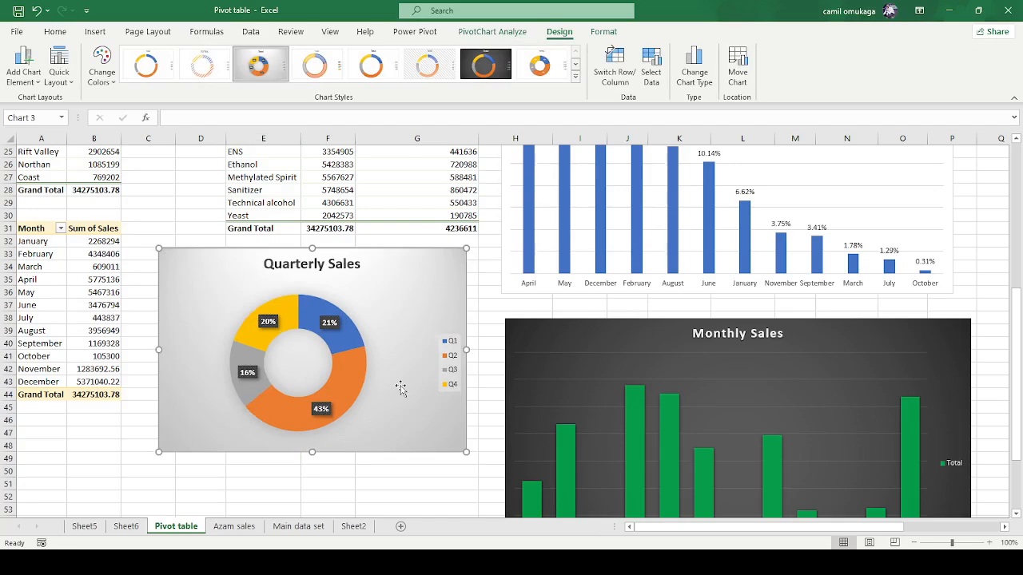
pyautogui.click(264, 480)
# Enlarge the Quarterly Sales chart slightly outward from its lower-left corner, down to about row 50
pyautogui.scroll(-3, 266, 479)
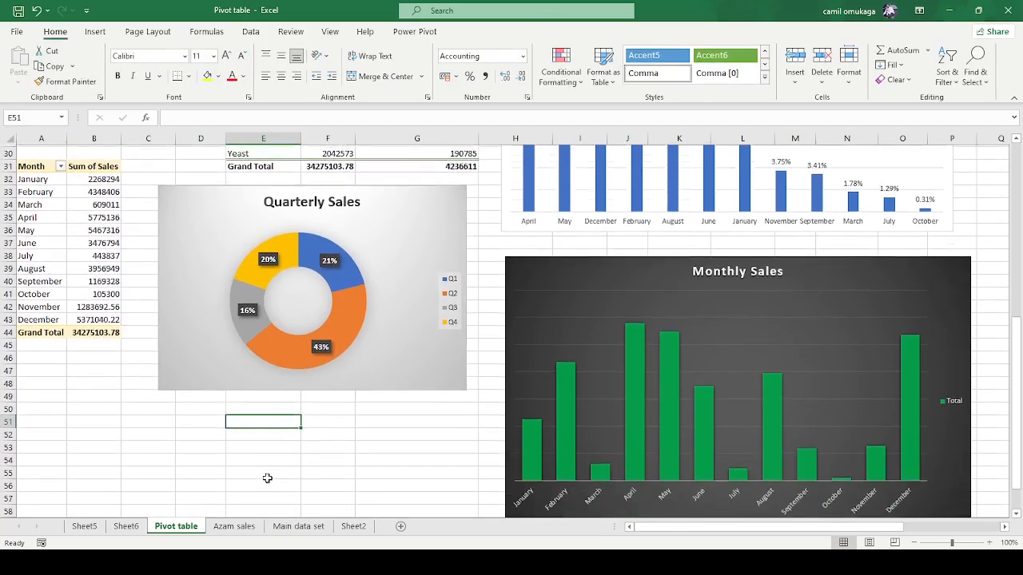
pyautogui.click(228, 313)
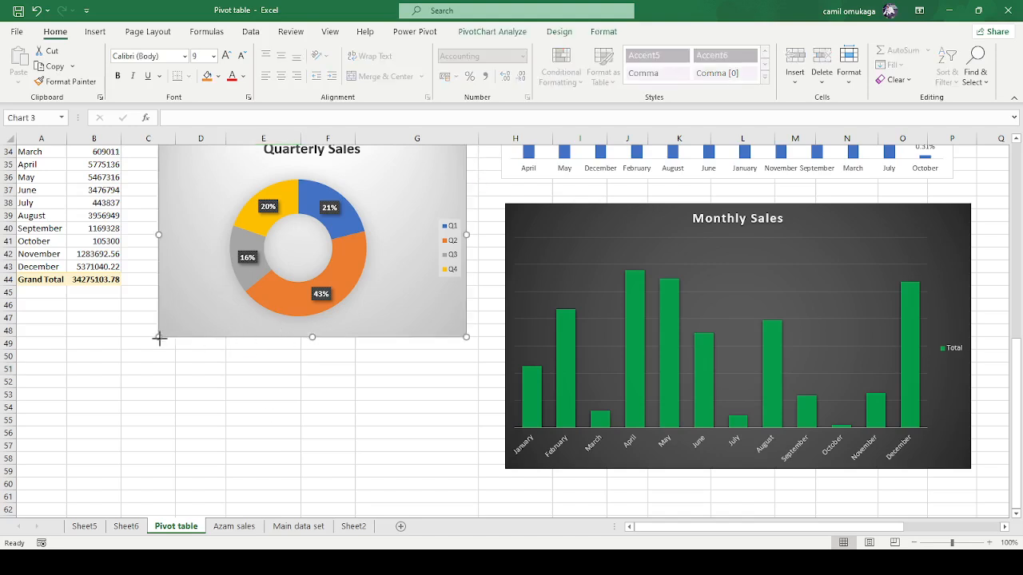
pyautogui.moveTo(159, 337); pyautogui.dragTo(150, 354)
# Copy the quarterly sales pivot table in D3:E8 and paste it at cell A54, below the monthly sales pivot table
pyautogui.scroll(4, 280, 452)
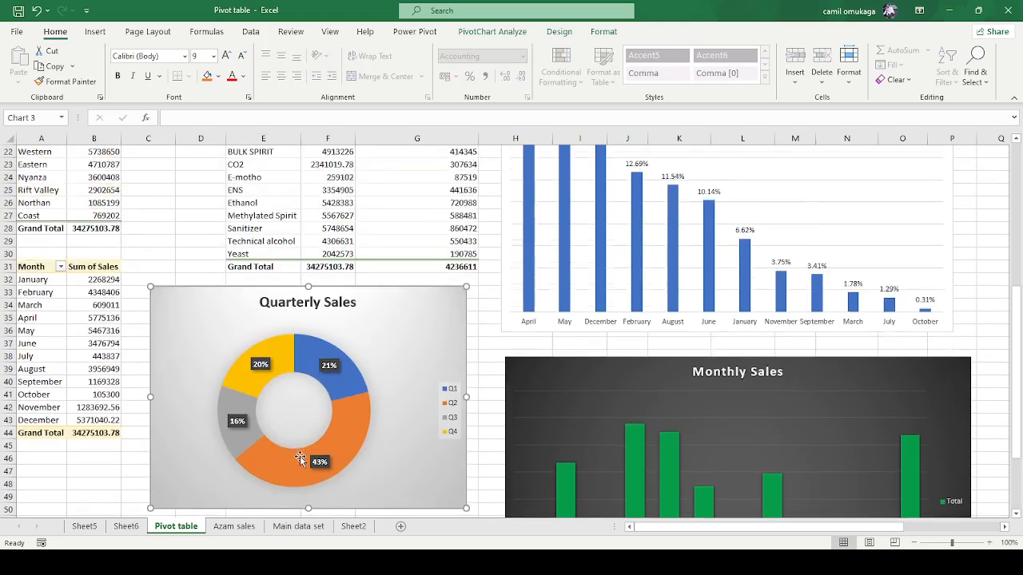
pyautogui.scroll(5, 434, 277)
pyautogui.click(397, 238)
pyautogui.scroll(2, 379, 238)
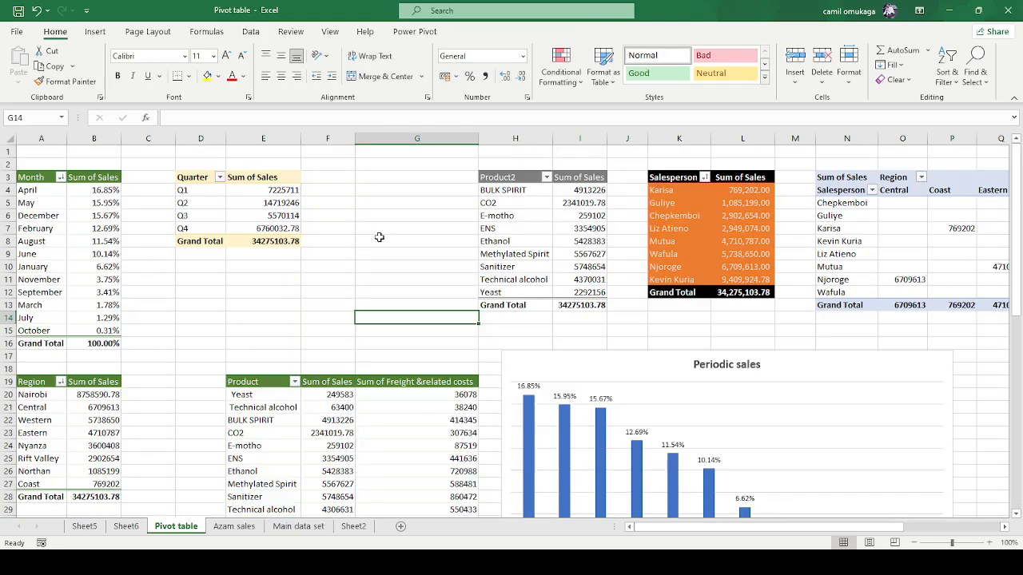
pyautogui.moveTo(195, 182); pyautogui.dragTo(270, 238)
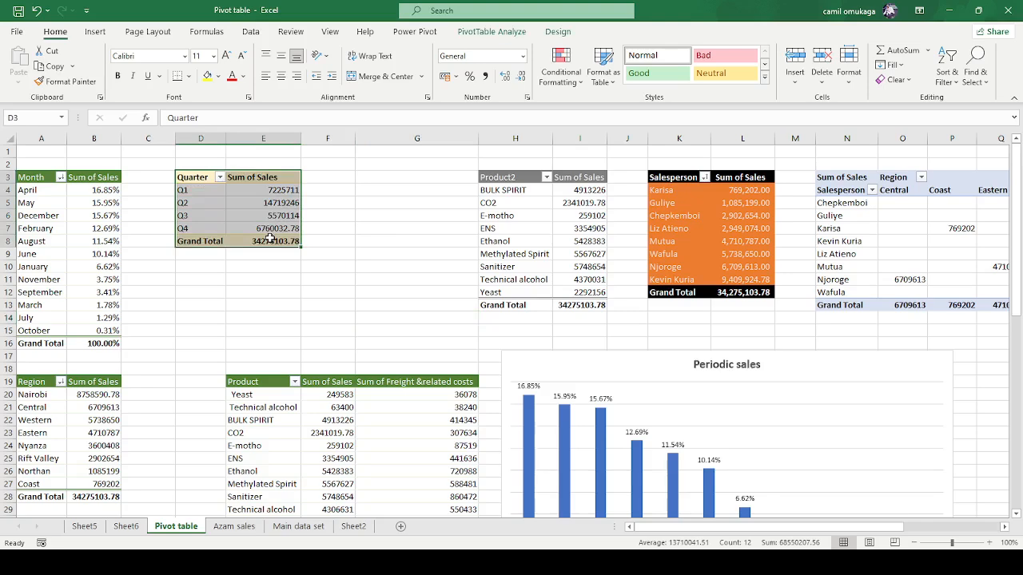
pyautogui.hotkey('ctrl', 'c')
pyautogui.scroll(-14, 267, 349)
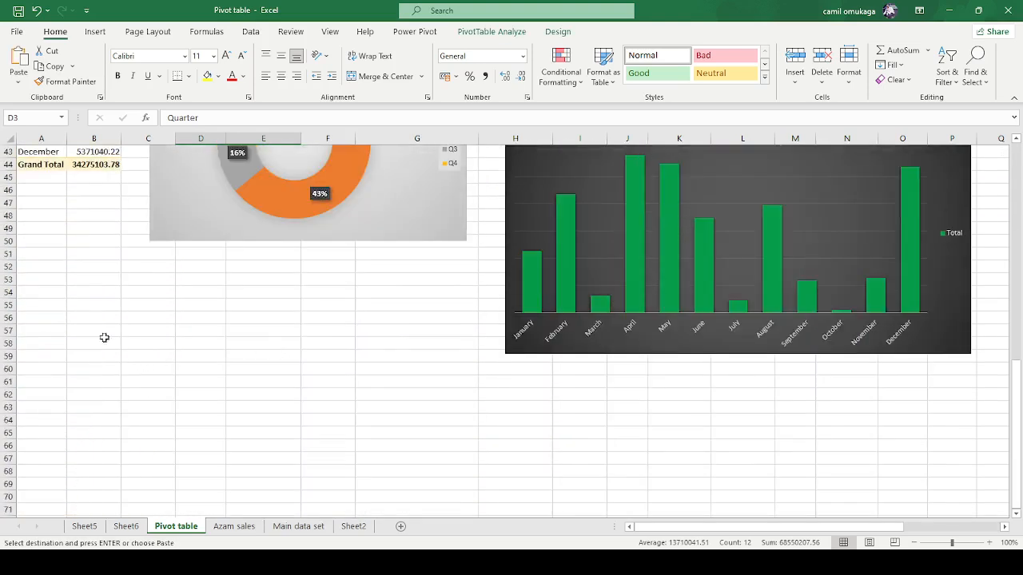
pyautogui.click(54, 294)
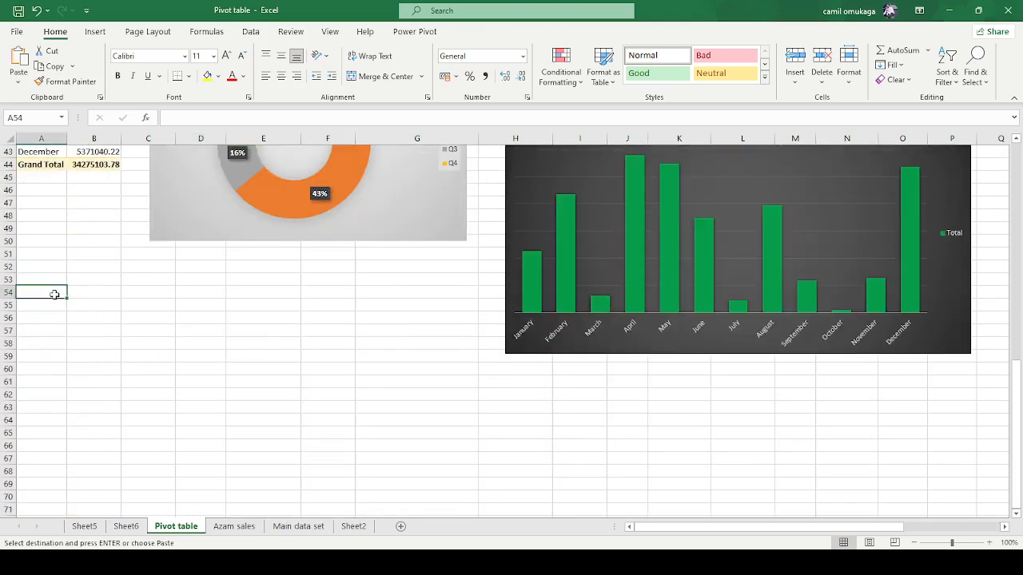
pyautogui.hotkey('ctrl', 'v')
# In the pasted quarterly pivot table, replace the Sales value field with Freight &related costs
pyautogui.click(51, 318)
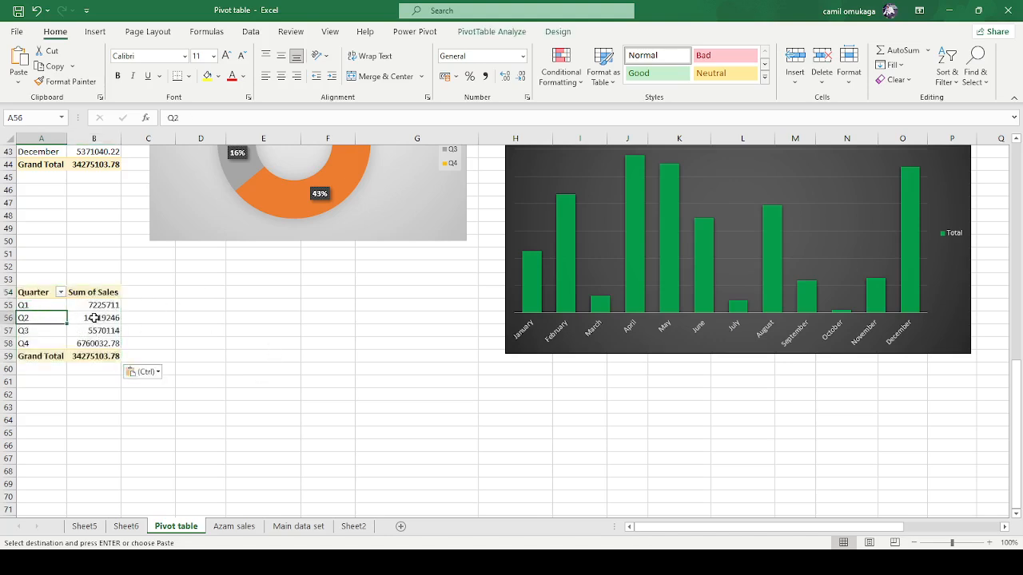
pyautogui.click(77, 317)
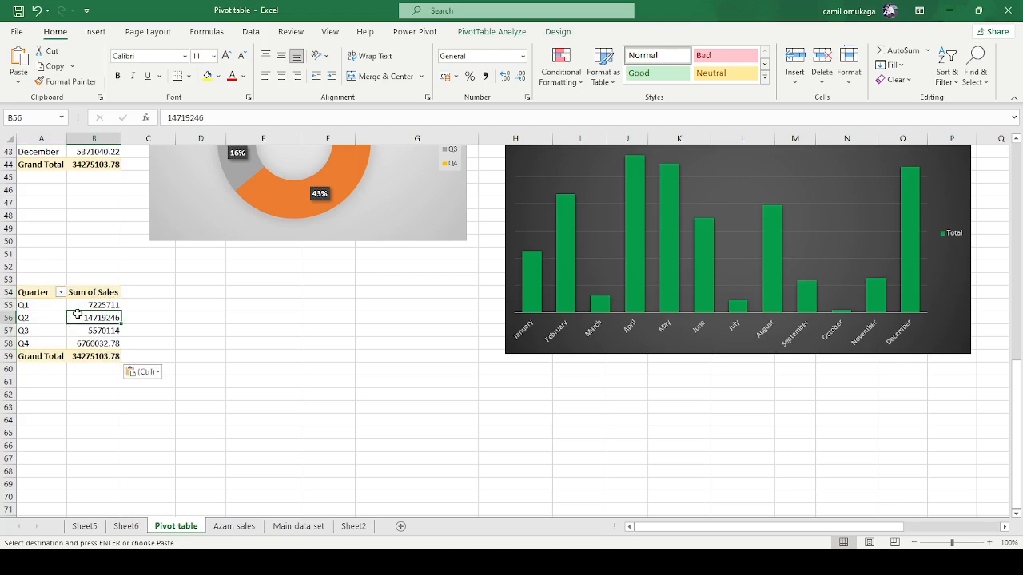
pyautogui.click(494, 32)
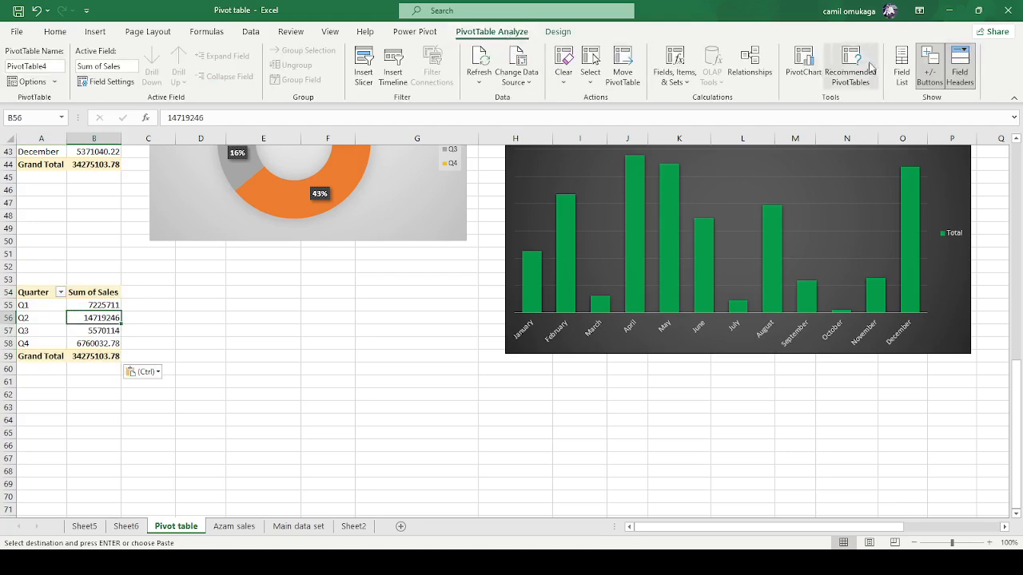
pyautogui.click(903, 72)
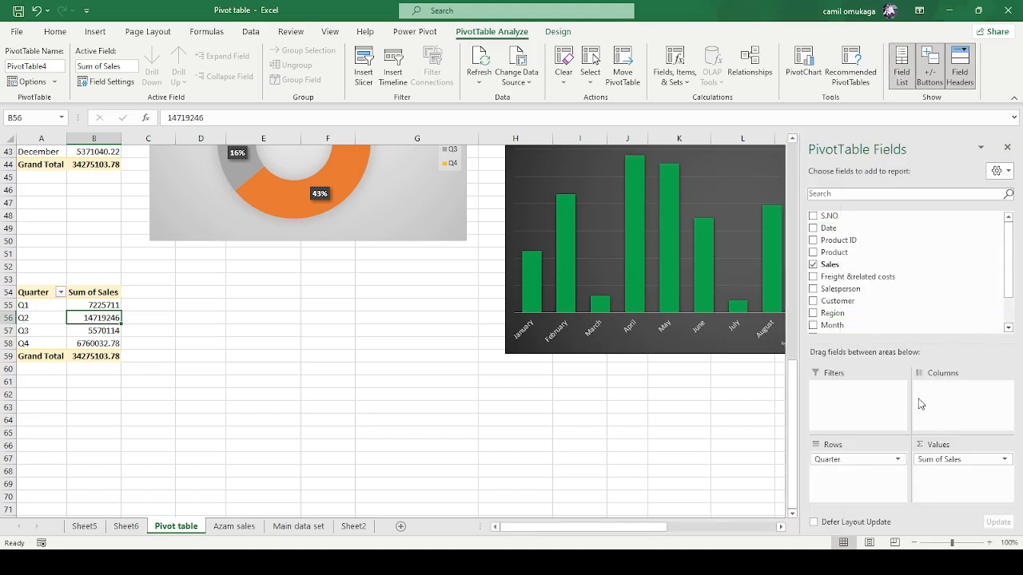
pyautogui.moveTo(856, 463)
pyautogui.mouseDown()
pyautogui.moveTo(845, 470)
pyautogui.moveTo(854, 462)
pyautogui.mouseUp()
pyautogui.moveTo(955, 460); pyautogui.dragTo(697, 404)
pyautogui.moveTo(865, 275); pyautogui.dragTo(974, 478)
pyautogui.click(363, 382)
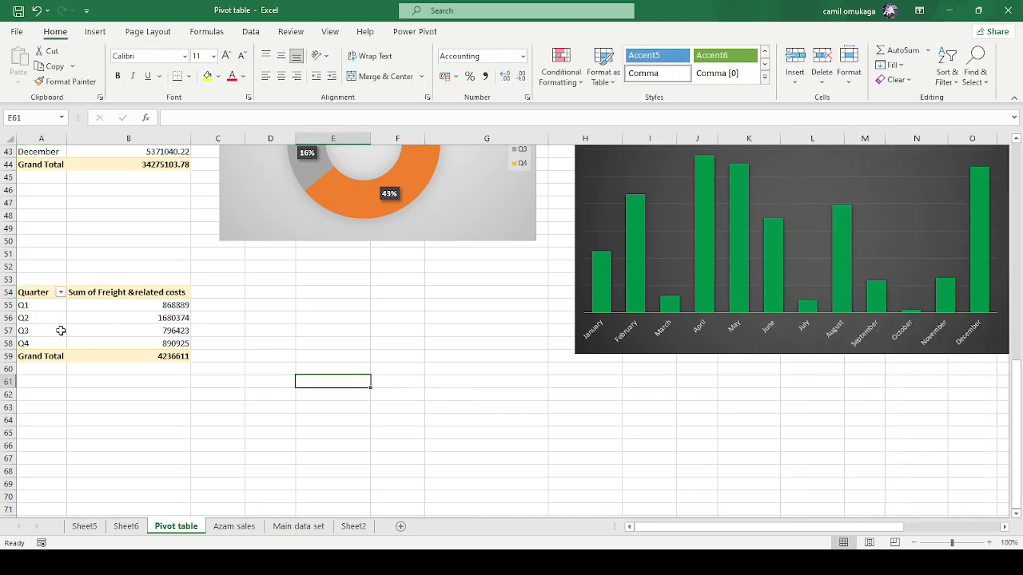
# Insert a 3-D pie pivot chart from the quarterly freight costs table and place it beside that table, below the Quarterly Sales chart
pyautogui.scroll(3, 165, 351)
pyautogui.scroll(2, 165, 350)
pyautogui.scroll(-2, 165, 351)
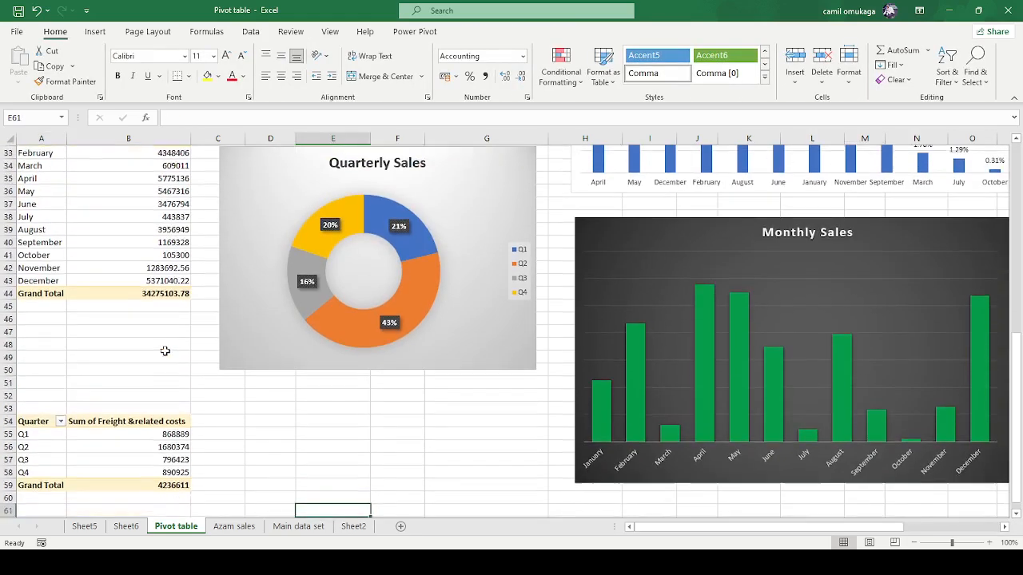
pyautogui.click(117, 382)
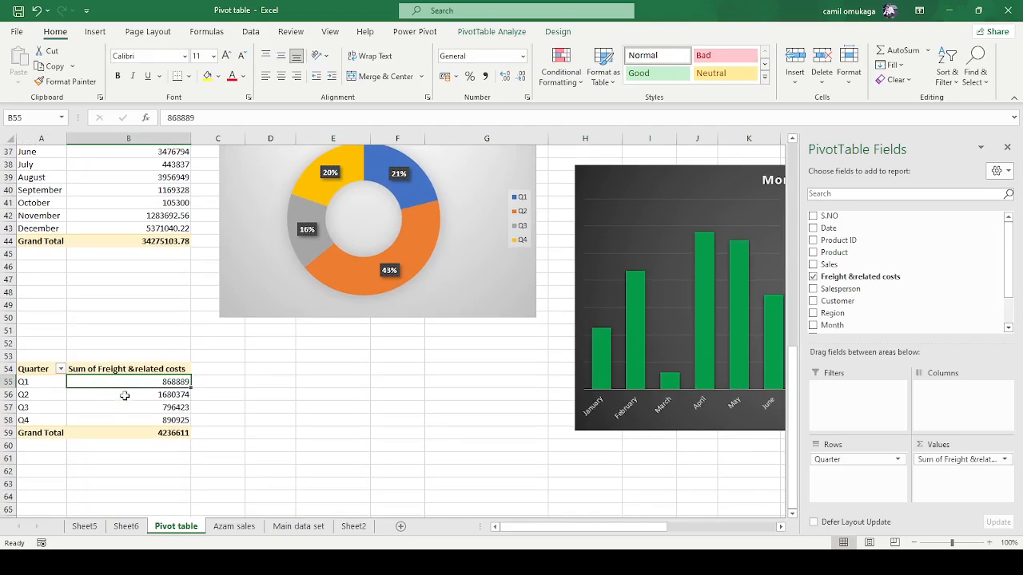
pyautogui.click(491, 31)
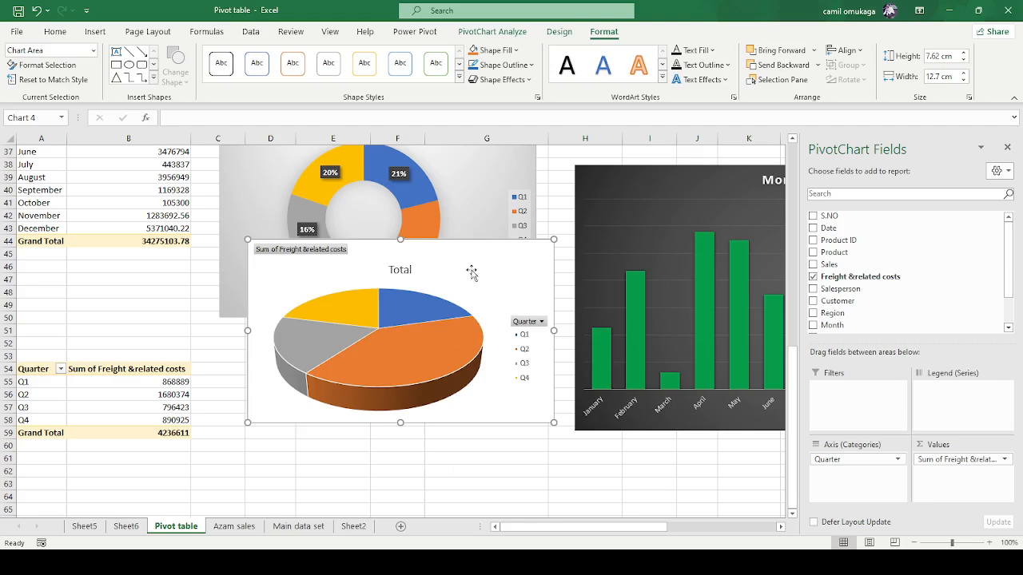
pyautogui.moveTo(472, 273); pyautogui.dragTo(441, 408)
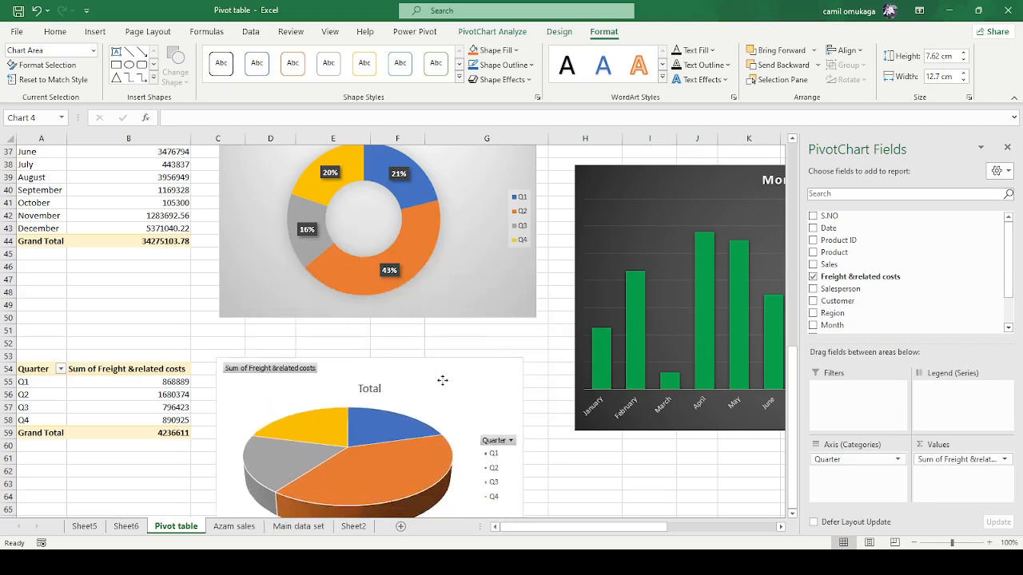
# Change the 3-D pie chart's title to "Costs per quarter" and make it bold
pyautogui.scroll(-1, 435, 372)
pyautogui.scroll(3, 404, 357)
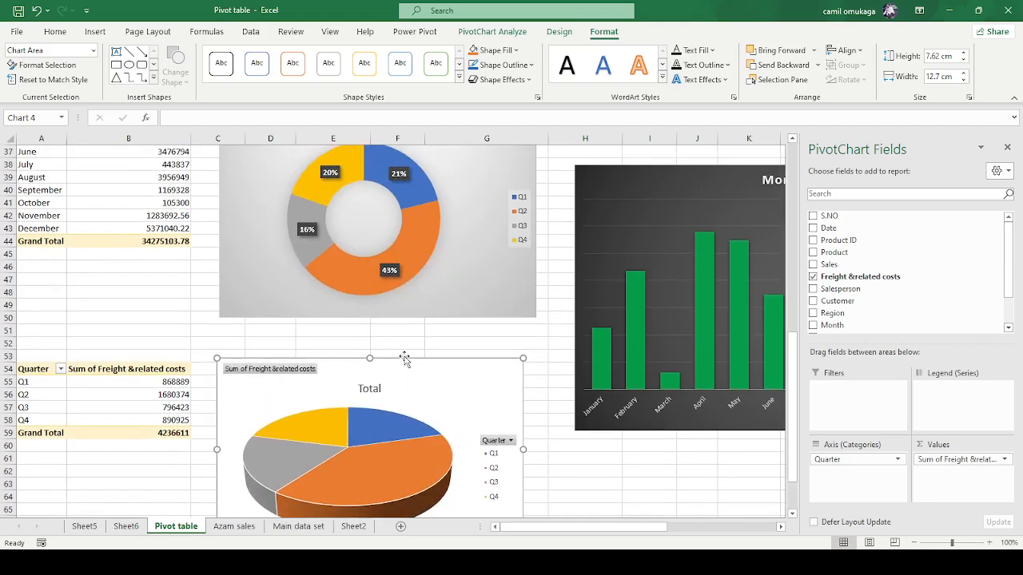
pyautogui.scroll(-2, 404, 357)
pyautogui.click(376, 389)
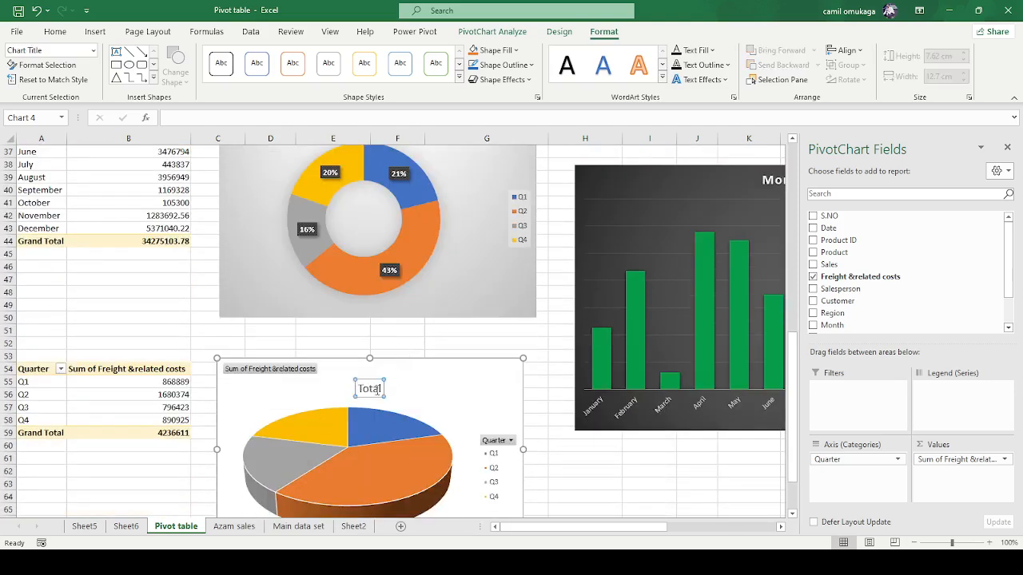
pyautogui.doubleClick(370, 389)
pyautogui.press('BackSpace')
pyautogui.write('Costs per quar')
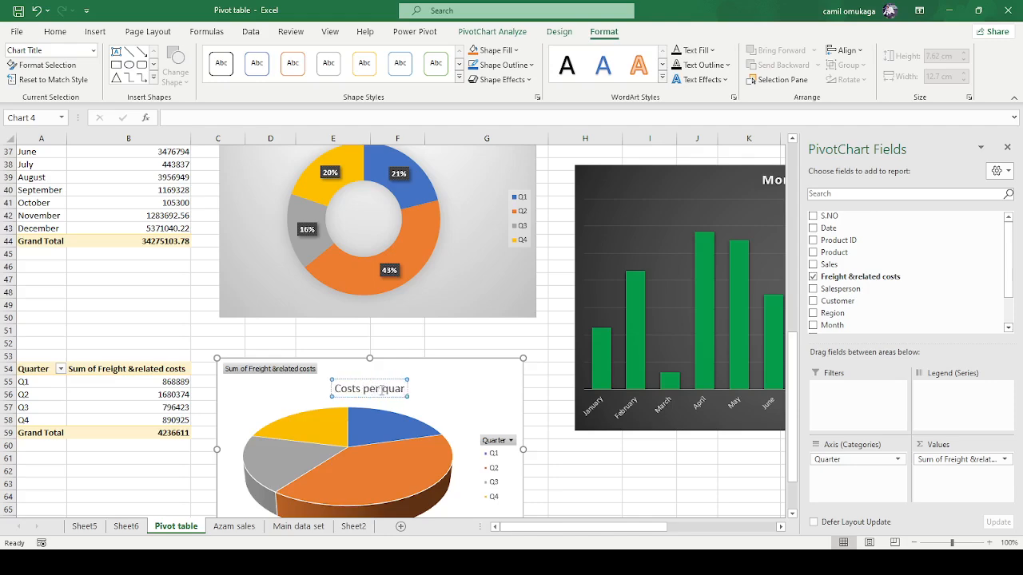
pyautogui.write('ter')
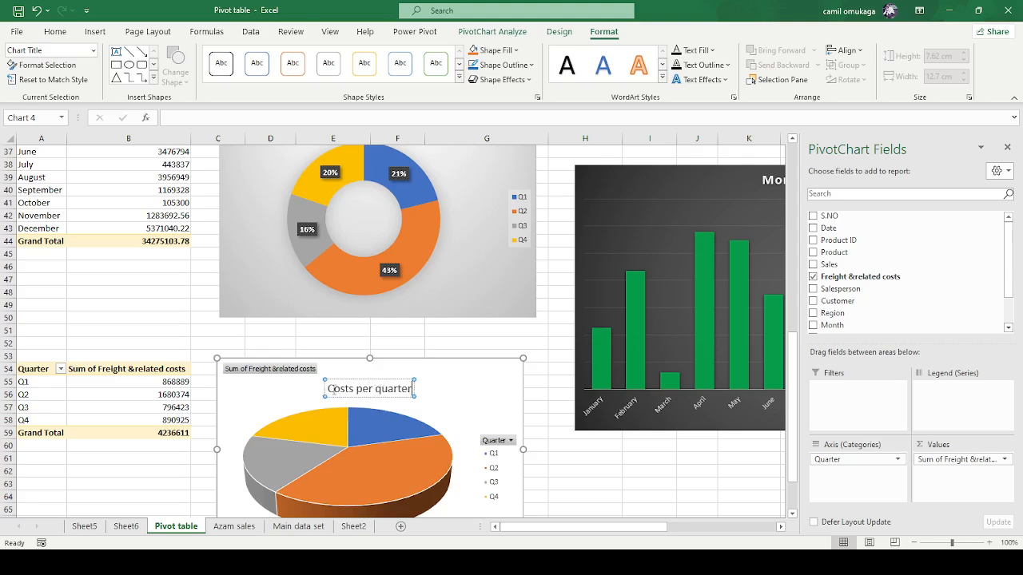
pyautogui.moveTo(331, 389); pyautogui.dragTo(401, 392)
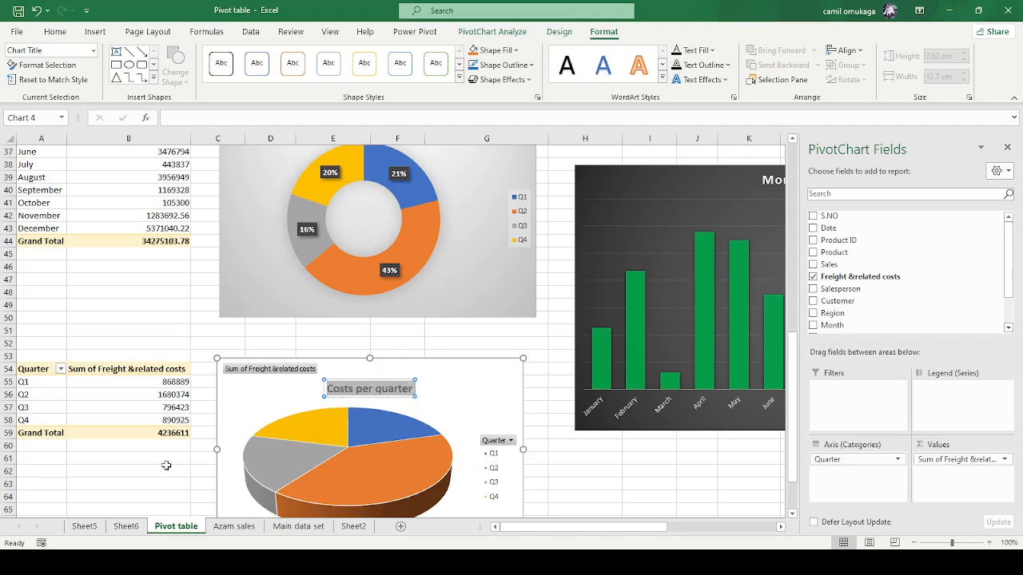
pyautogui.click(123, 459)
# Enlarge the Costs per quarter pie chart from its lower-right corner, down to about row 69
pyautogui.scroll(-2, 525, 462)
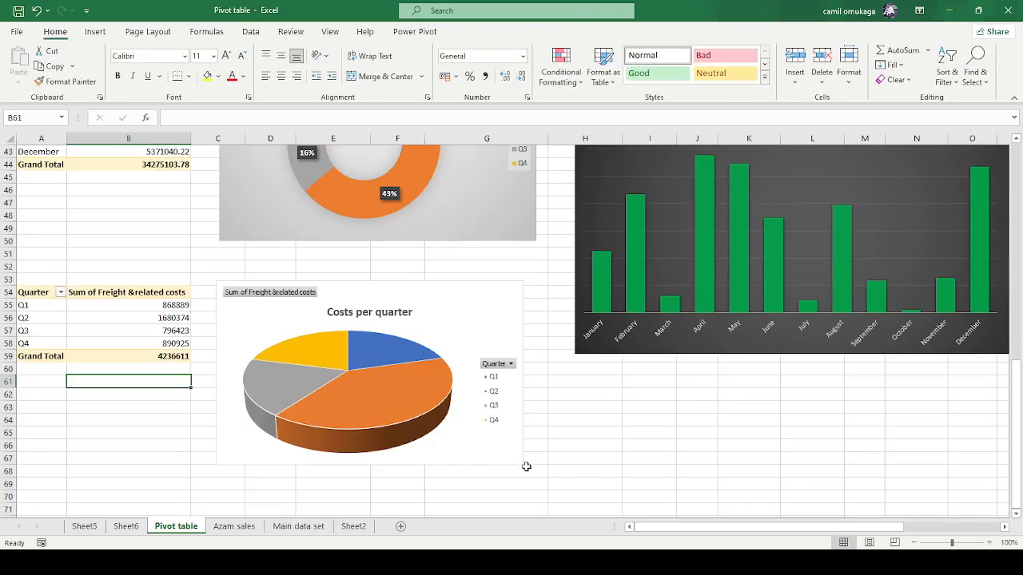
pyautogui.click(506, 443)
pyautogui.moveTo(523, 464); pyautogui.dragTo(560, 486)
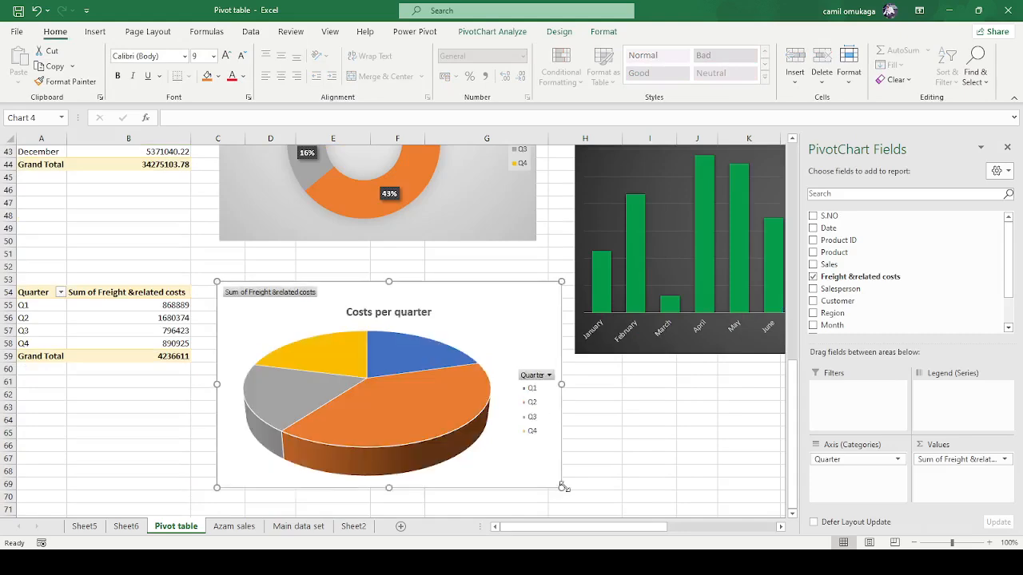
# Hide all field buttons on the Costs per quarter pie chart and apply a chart style that shows percentage labels inside the slices
pyautogui.click(648, 471)
pyautogui.scroll(-3, 476, 474)
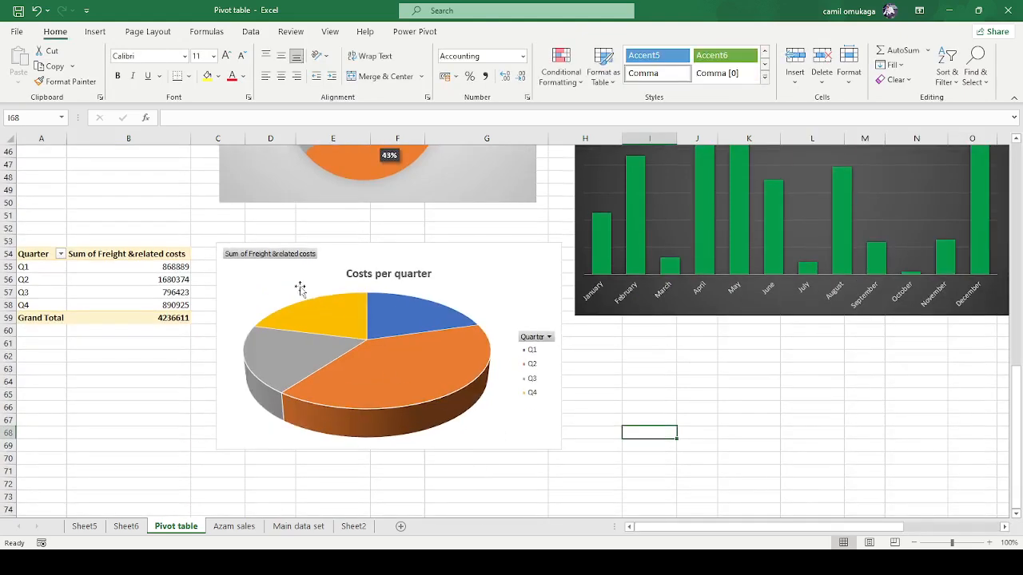
pyautogui.click(267, 258)
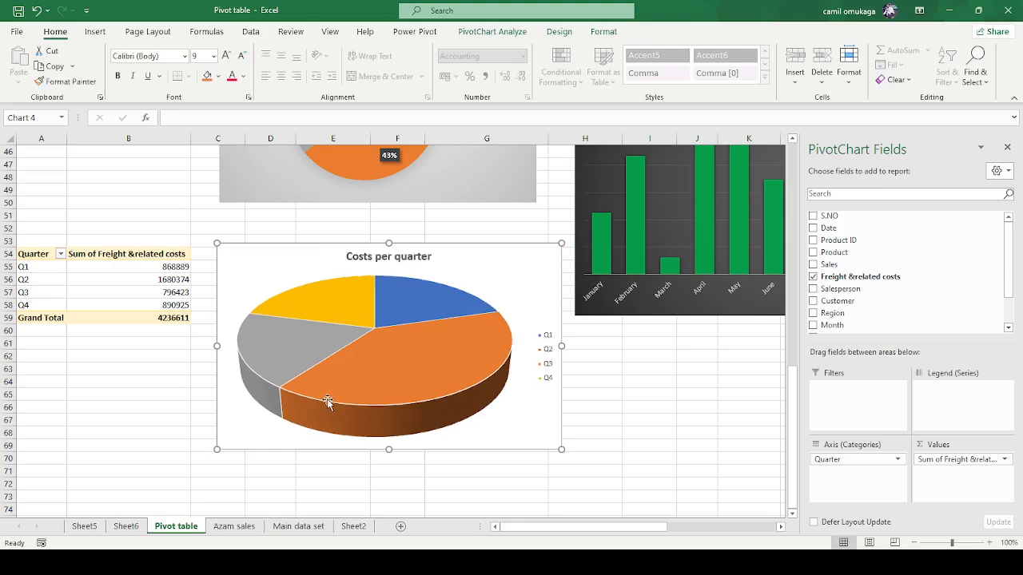
pyautogui.click(391, 378)
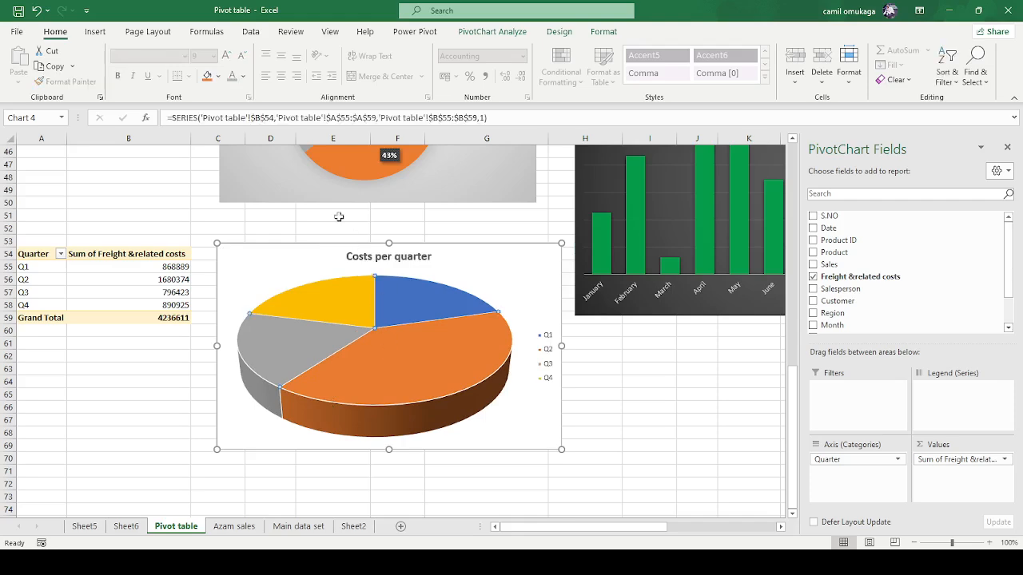
pyautogui.click(564, 30)
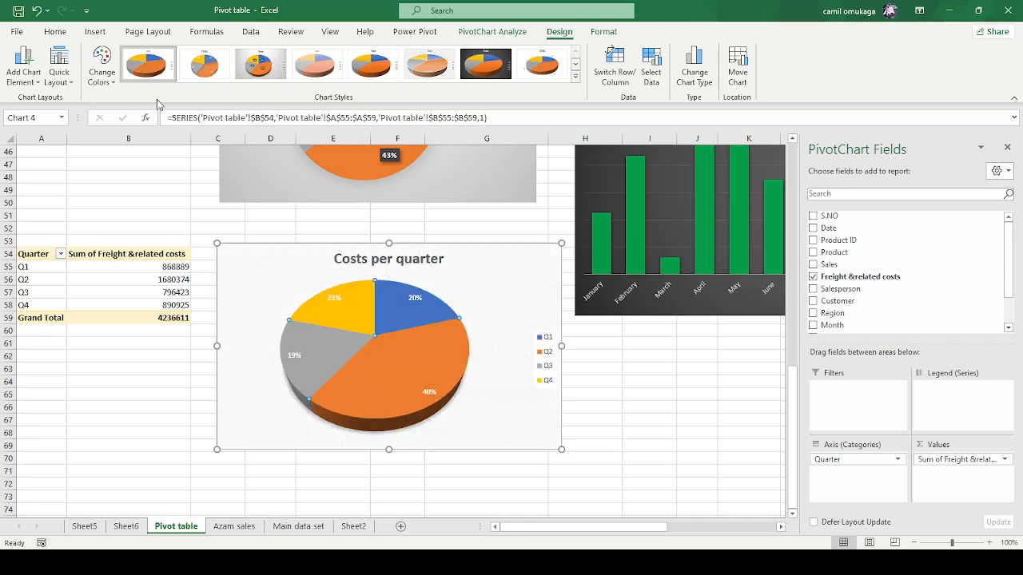
pyautogui.click(742, 454)
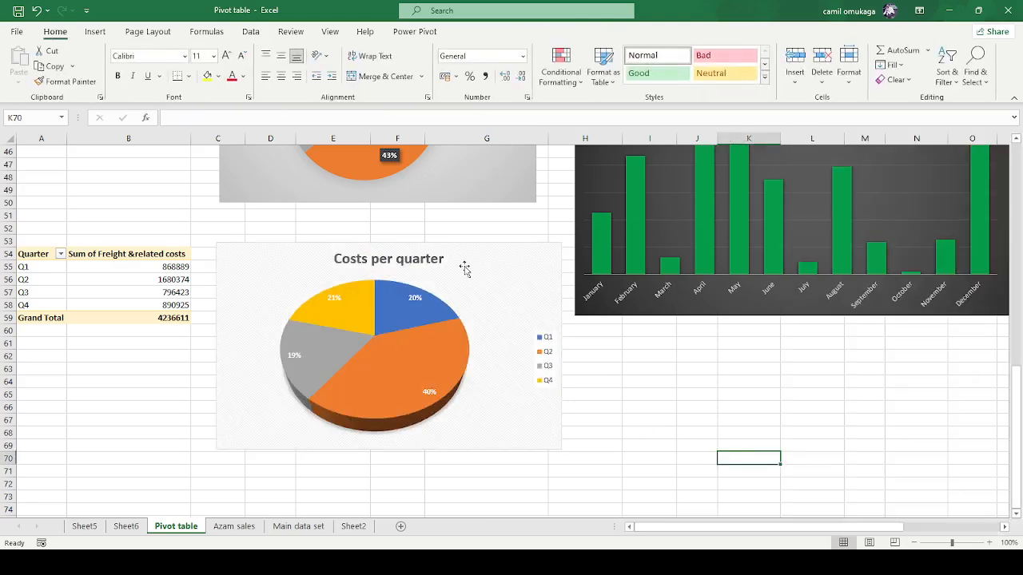
# Show the Costs per quarter chart's quarter names and percentages as data callouts and delete its legend
pyautogui.click(552, 269)
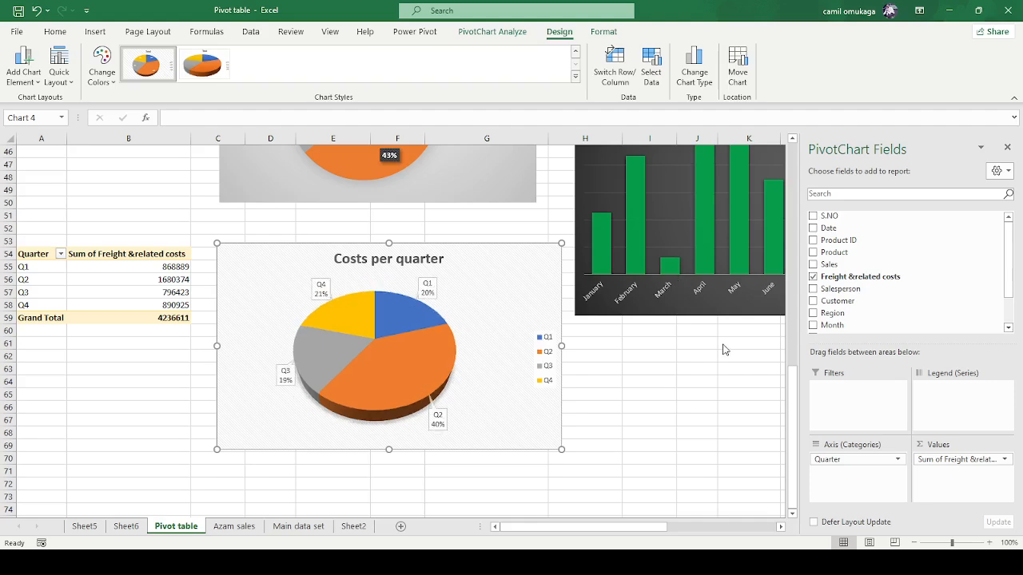
pyautogui.click(591, 447)
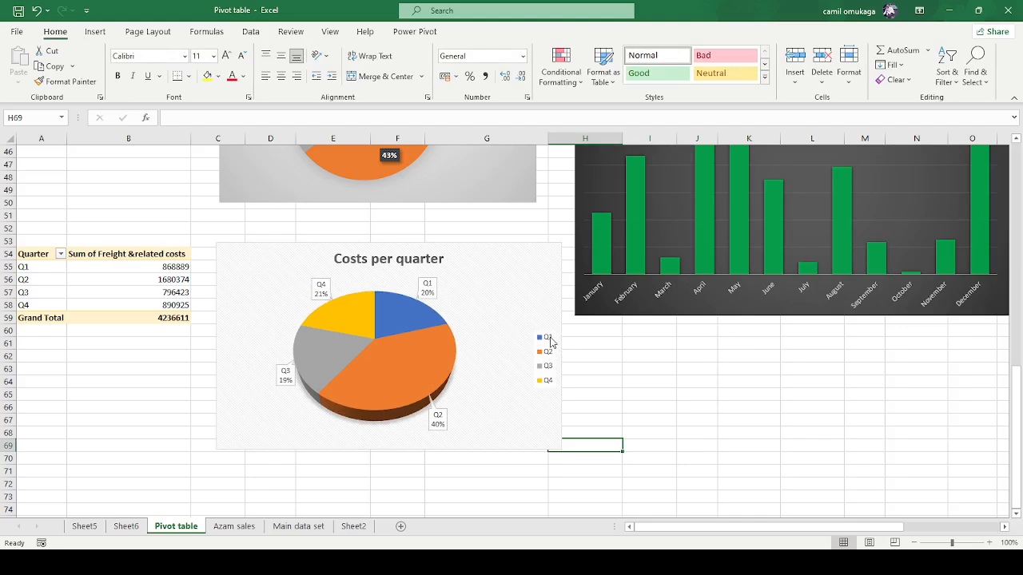
pyautogui.click(550, 342)
pyautogui.press('Delete')
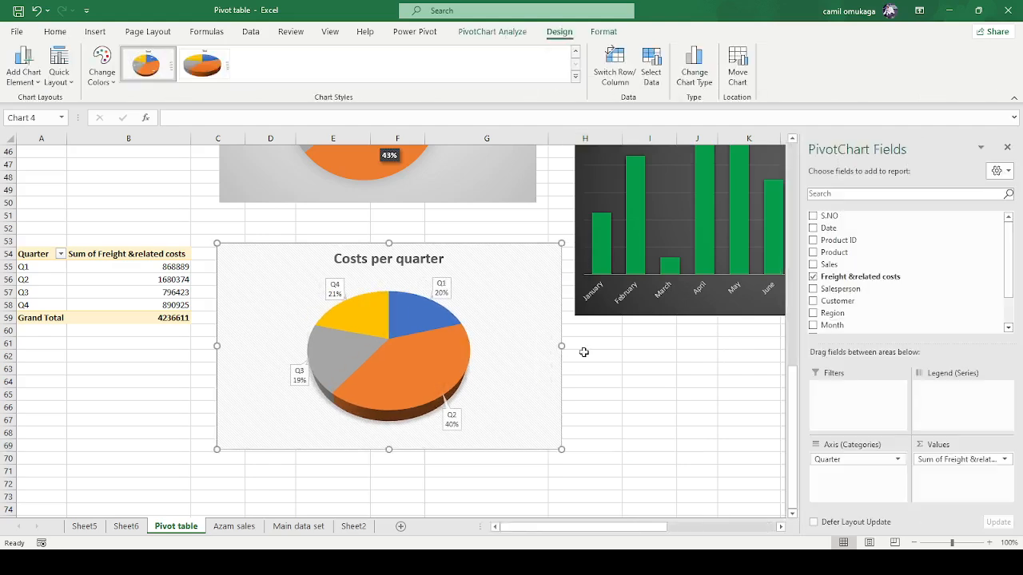
pyautogui.click(661, 430)
pyautogui.click(299, 373)
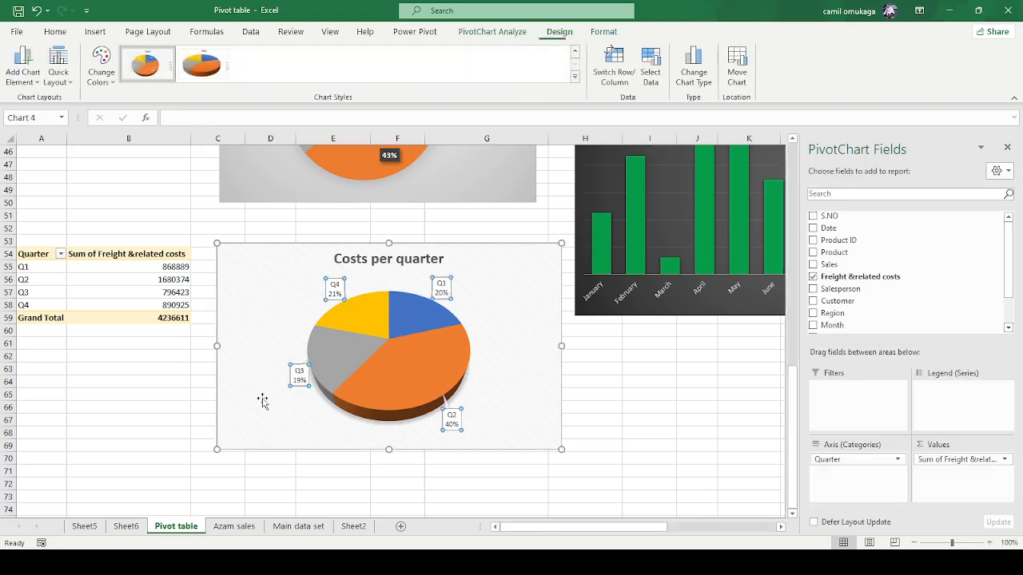
pyautogui.click(233, 468)
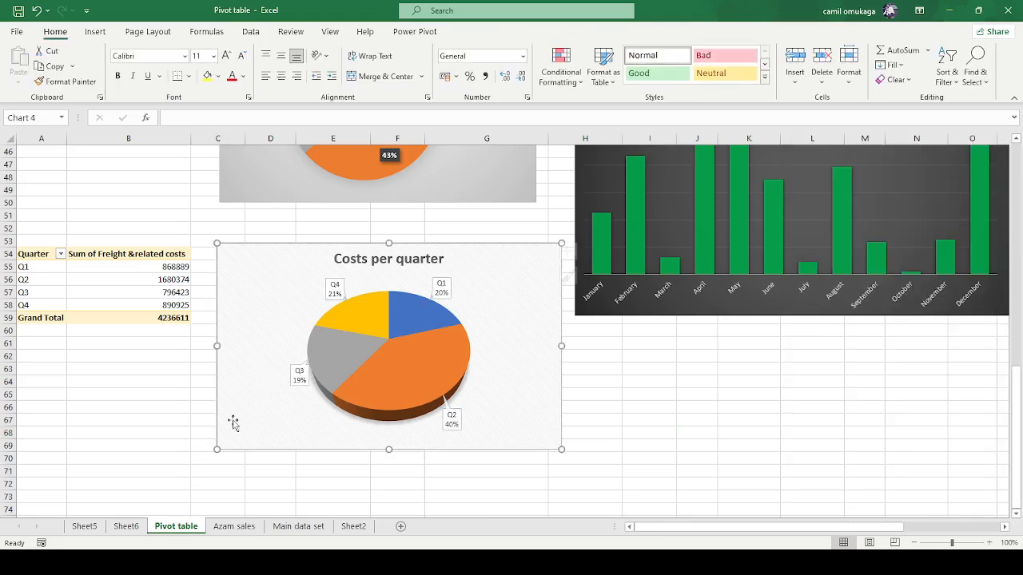
# Enlarge the Costs per quarter chart from its lower-left corner, down to about row 70
pyautogui.click(218, 447)
pyautogui.moveTo(215, 449); pyautogui.dragTo(202, 462)
pyautogui.click(723, 445)
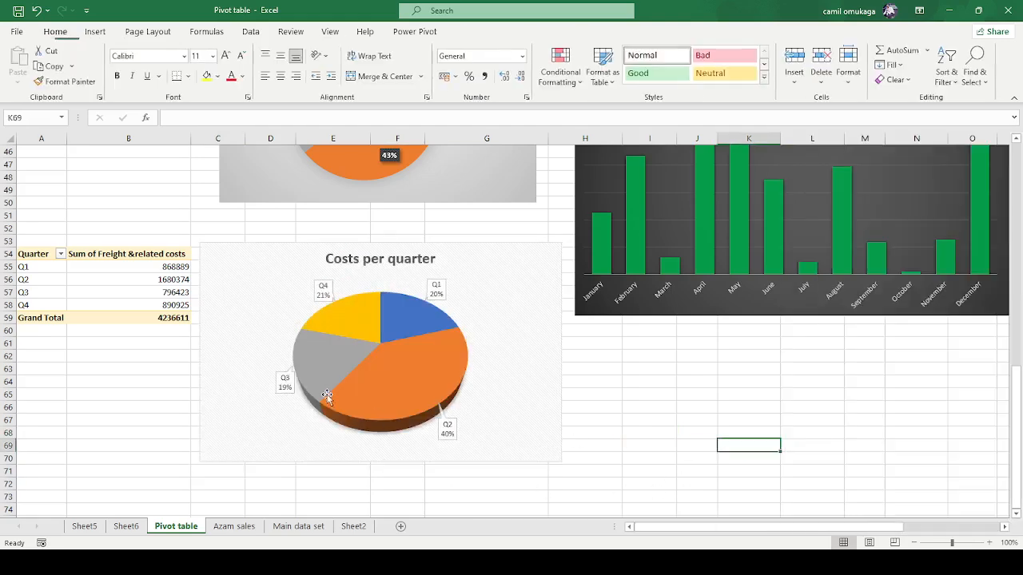
# Explode all slices of the Costs per quarter pie outward, and pull the Q2 slice out farther than the others
pyautogui.click(362, 383)
pyautogui.moveTo(362, 384); pyautogui.dragTo(379, 421)
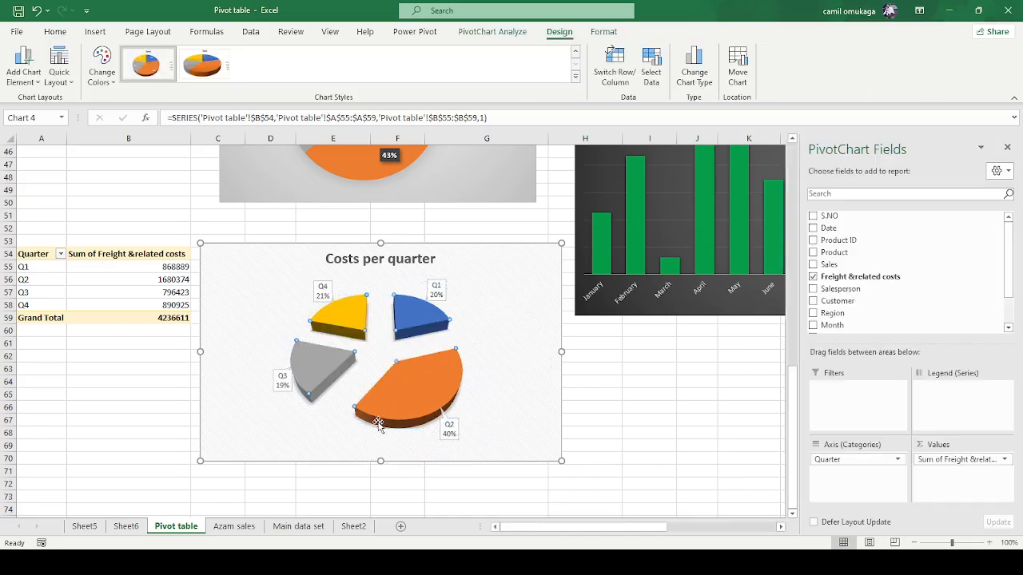
pyautogui.scroll(3, 447, 399)
pyautogui.scroll(-2, 446, 399)
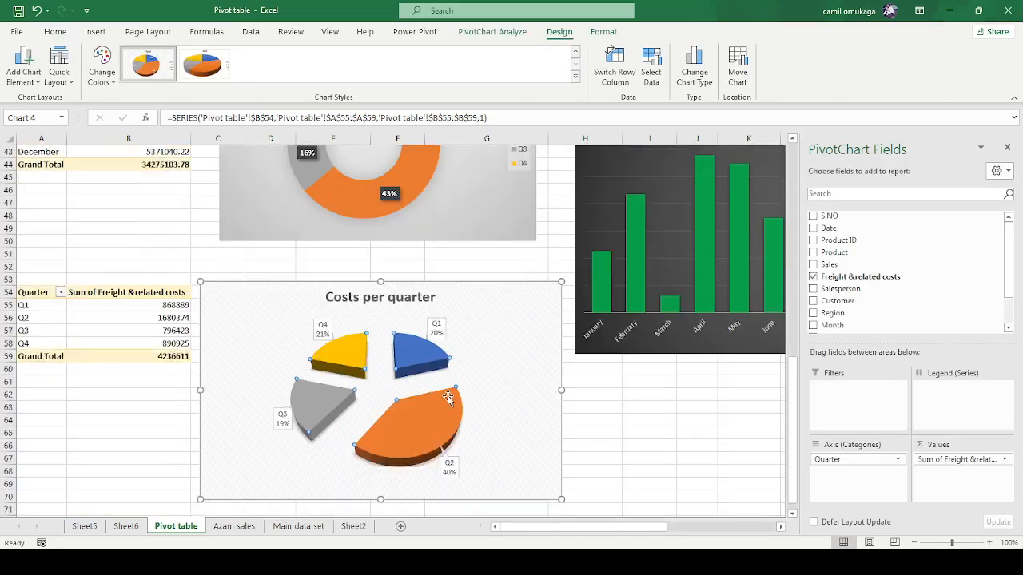
pyautogui.scroll(1, 448, 393)
pyautogui.scroll(-2, 449, 388)
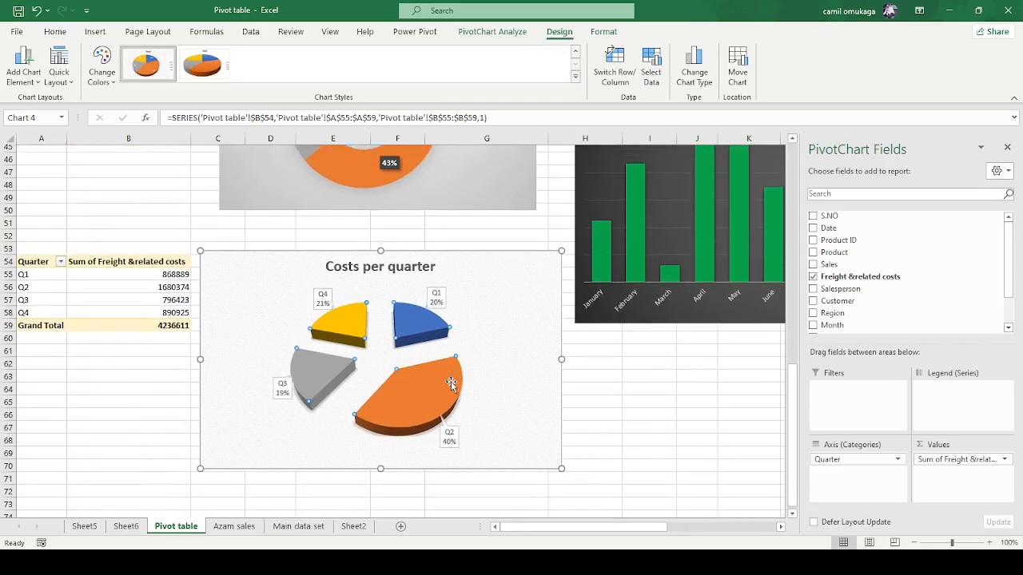
pyautogui.moveTo(451, 384); pyautogui.dragTo(410, 426)
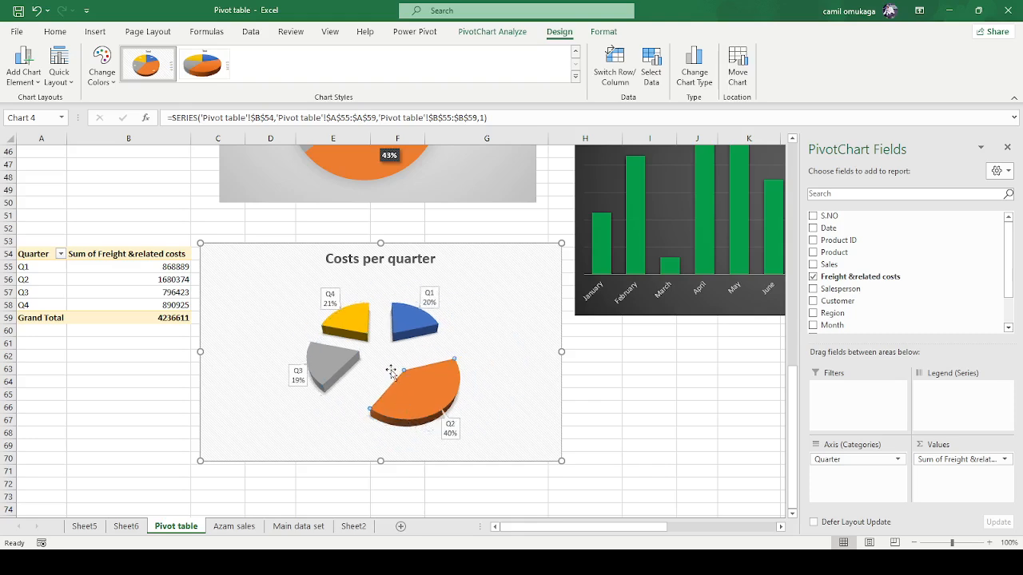
# Enlarge the Costs per quarter chart down to about row 73 and widen it over part of column B
pyautogui.moveTo(559, 459); pyautogui.dragTo(570, 490)
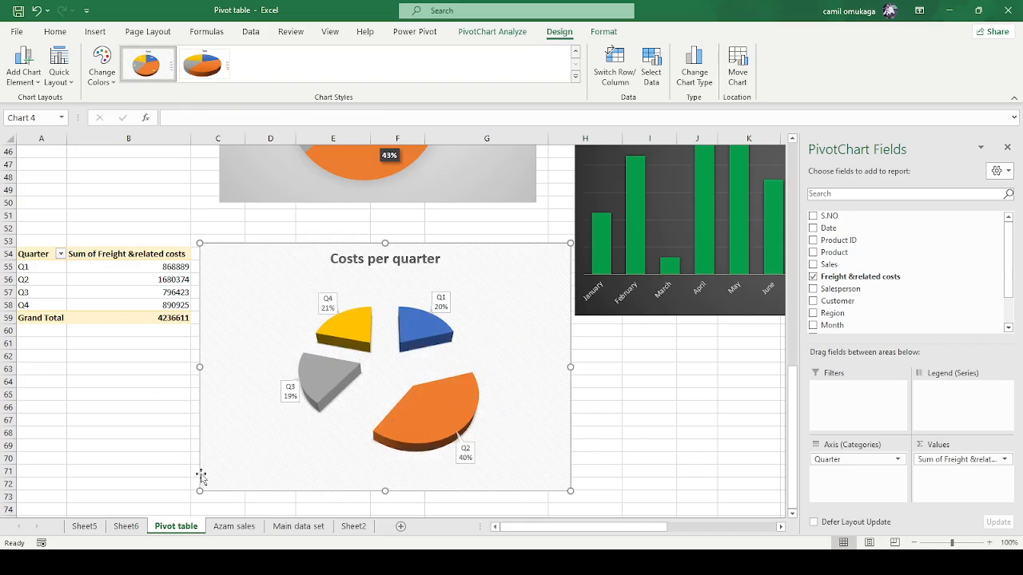
pyautogui.moveTo(200, 490); pyautogui.dragTo(154, 491)
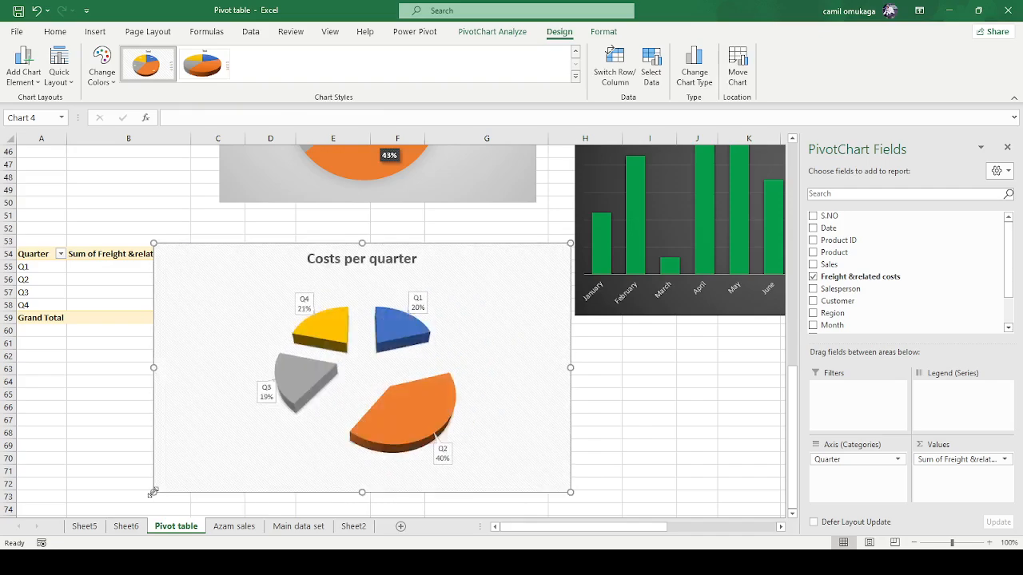
pyautogui.scroll(-2, 258, 463)
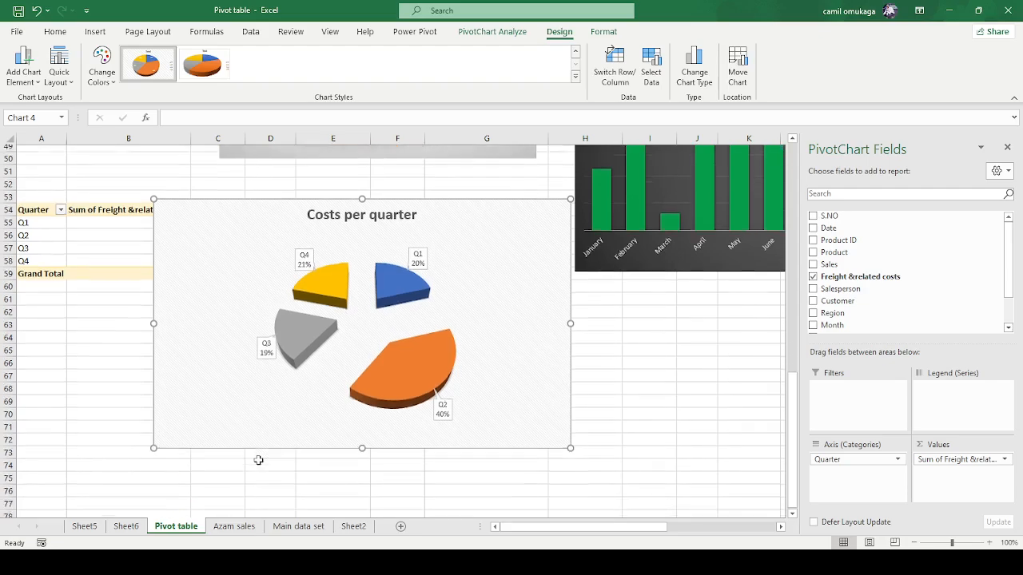
pyautogui.click(511, 438)
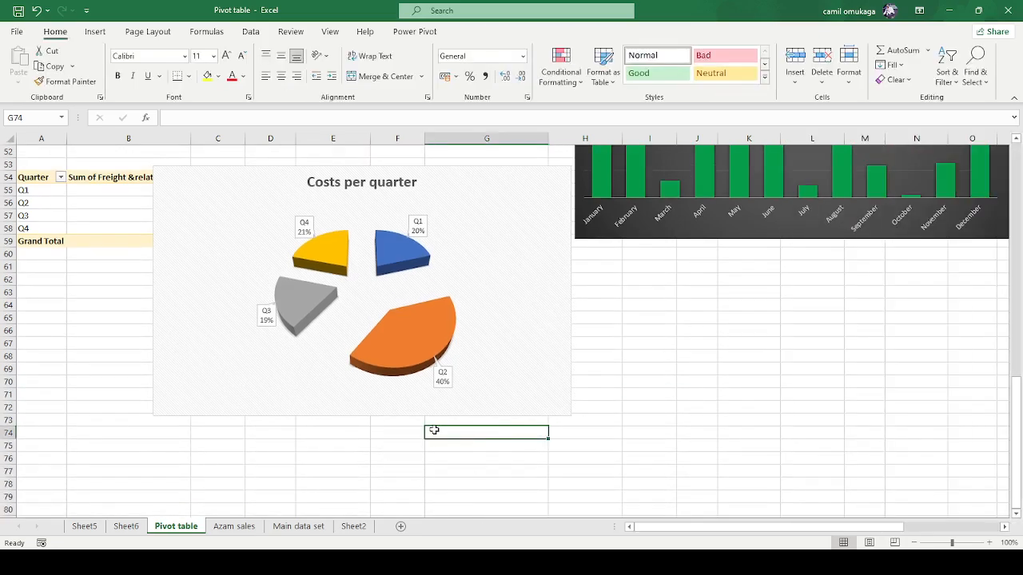
# Insert a clustered bar pivot chart from the orange salesperson pivot table in columns K and L
pyautogui.scroll(4, 442, 397)
pyautogui.scroll(12, 444, 393)
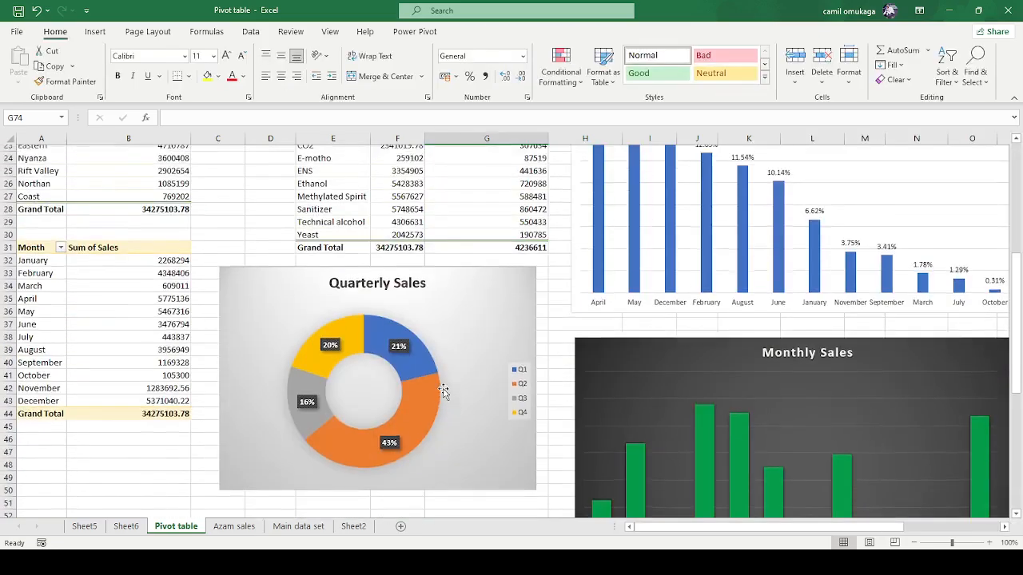
pyautogui.click(417, 274)
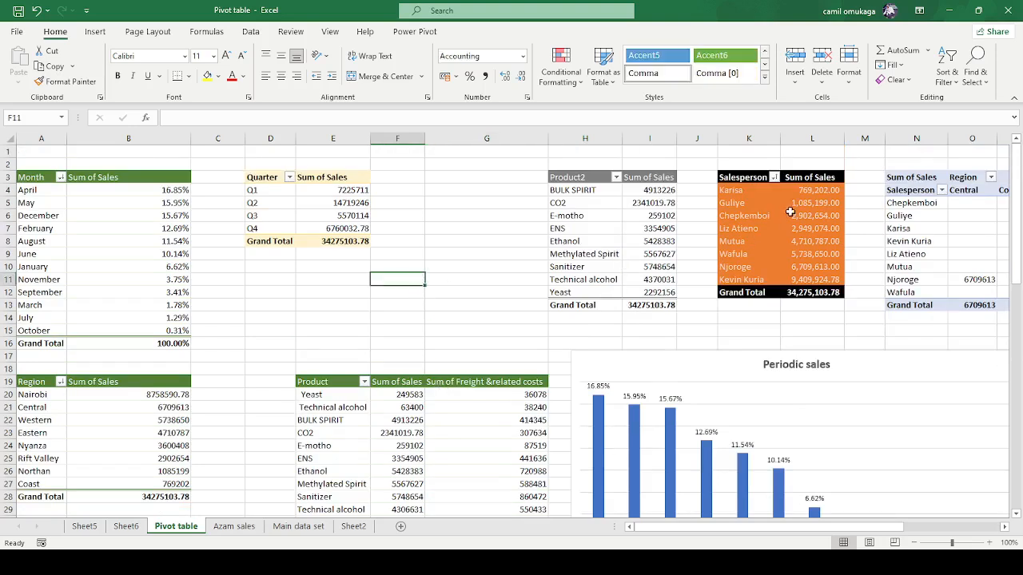
pyautogui.moveTo(826, 533); pyautogui.dragTo(773, 533)
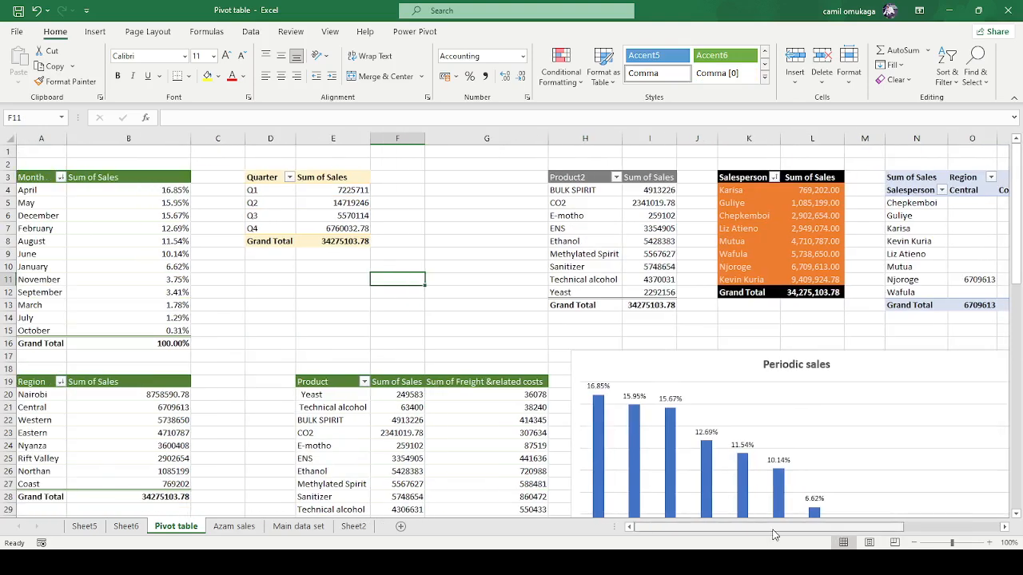
pyautogui.click(785, 229)
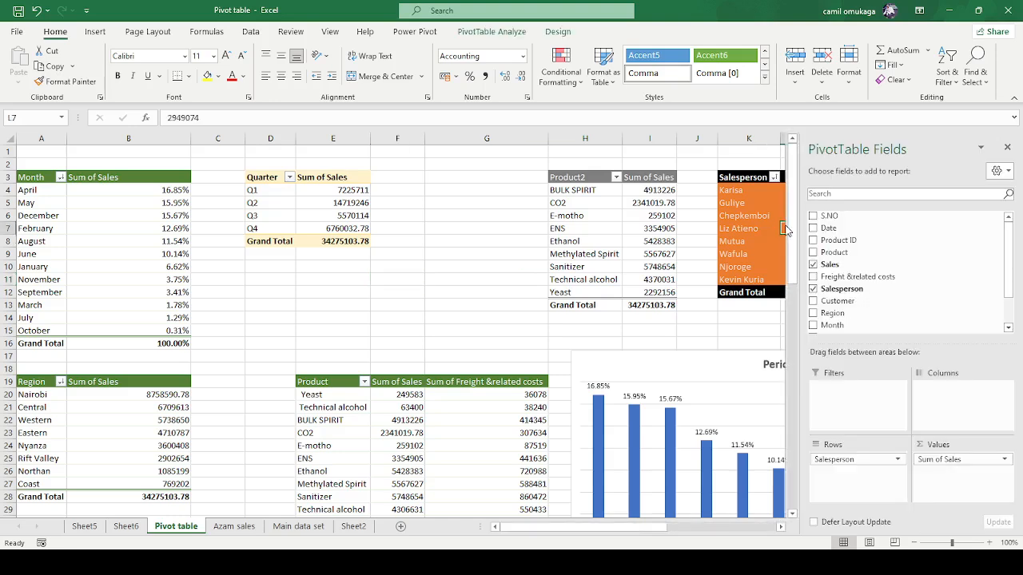
pyautogui.click(1007, 149)
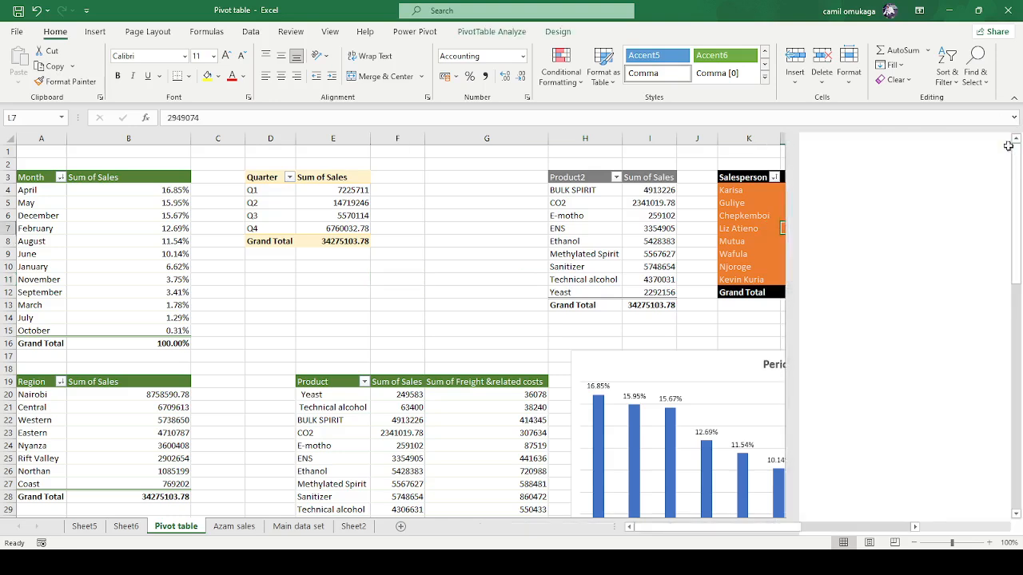
pyautogui.click(491, 31)
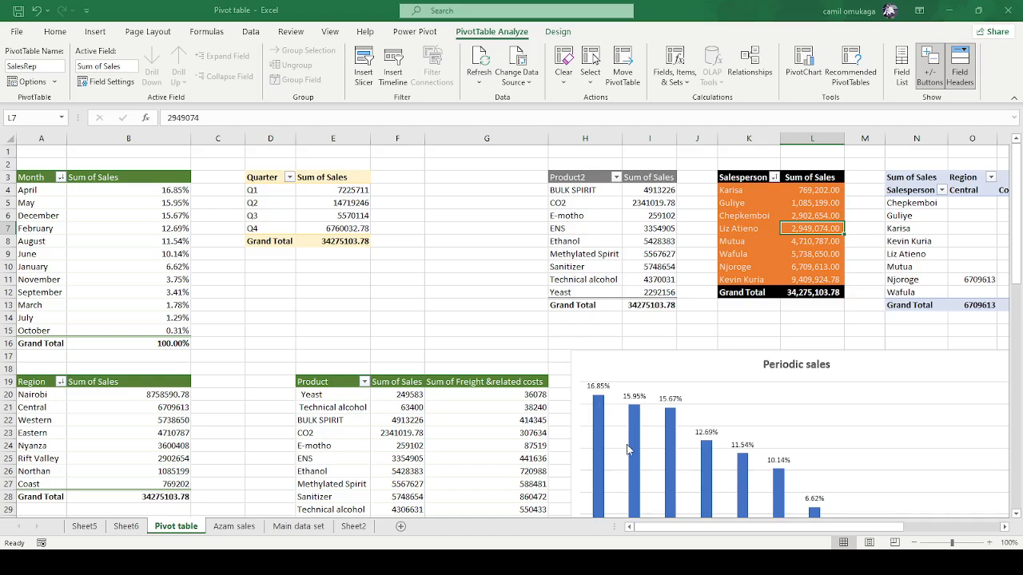
pyautogui.hotkey('alt', 'F1')
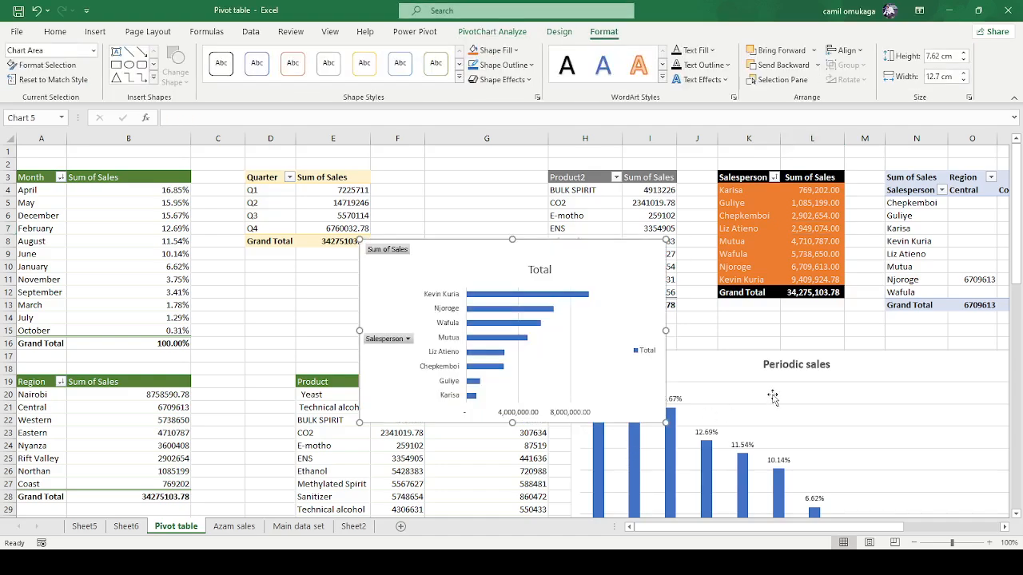
# Move the salesperson bar chart down beside the Costs per quarter chart, directly below the Monthly Sales chart
pyautogui.moveTo(442, 244); pyautogui.dragTo(419, 554)
pyautogui.scroll(-8, 847, 336)
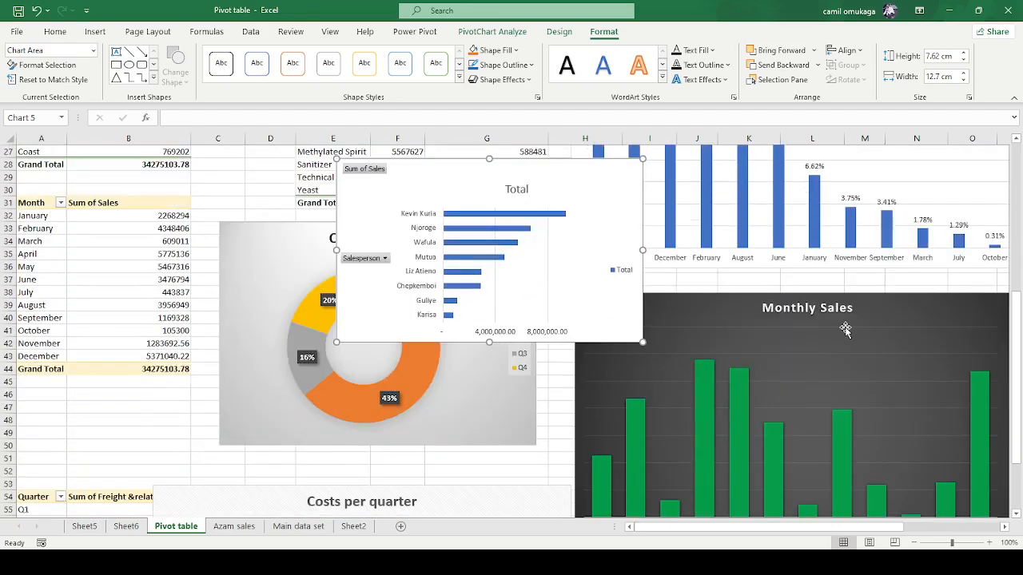
pyautogui.moveTo(468, 165); pyautogui.dragTo(344, 459)
pyautogui.scroll(-3, 474, 381)
pyautogui.scroll(-3, 475, 382)
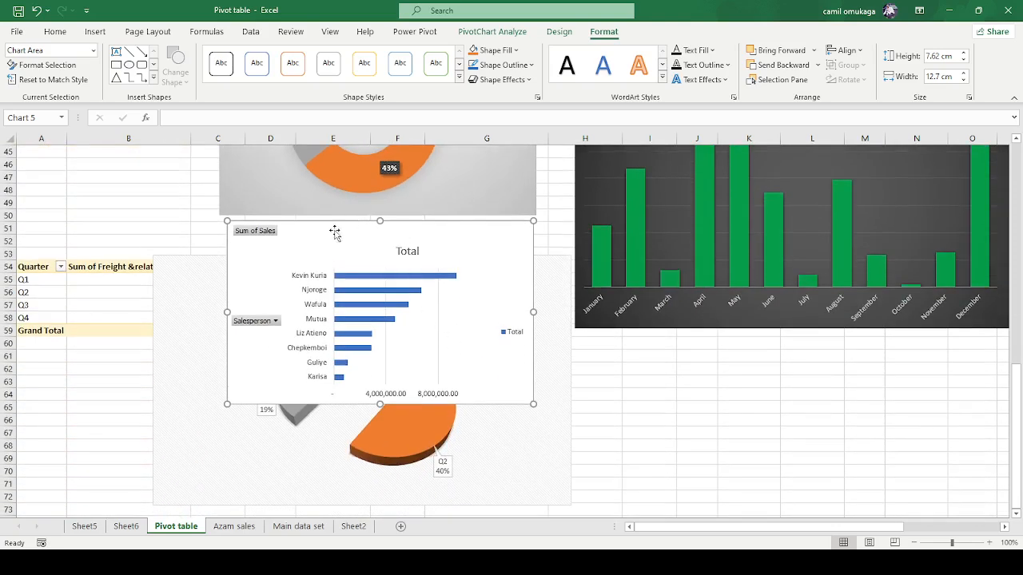
pyautogui.moveTo(334, 234); pyautogui.dragTo(676, 346)
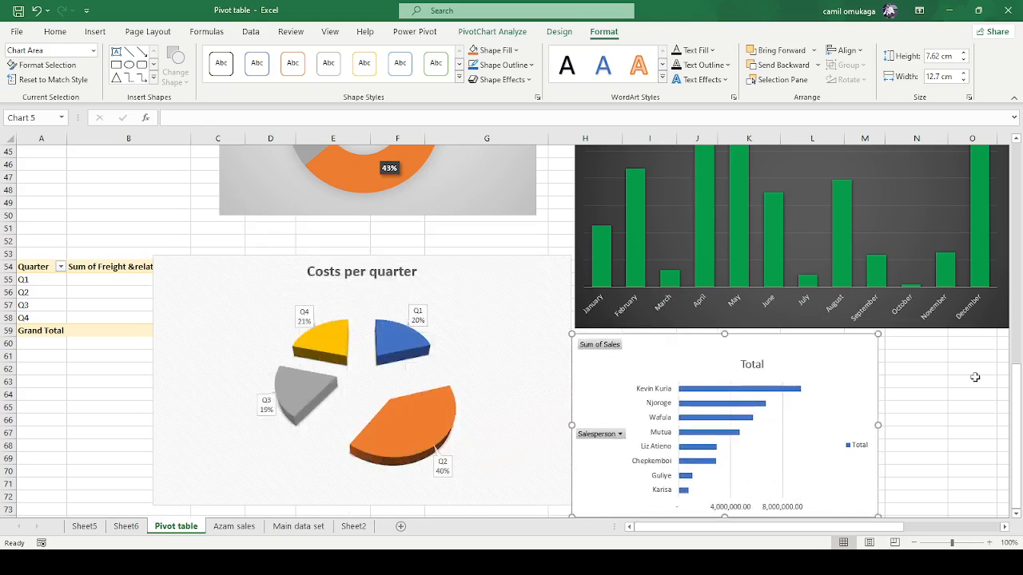
# Enlarge the salesperson bar chart to about 9.09 cm high by 16.38 cm wide and hide all its field buttons
pyautogui.scroll(-2, 974, 378)
pyautogui.moveTo(877, 440); pyautogui.dragTo(966, 476)
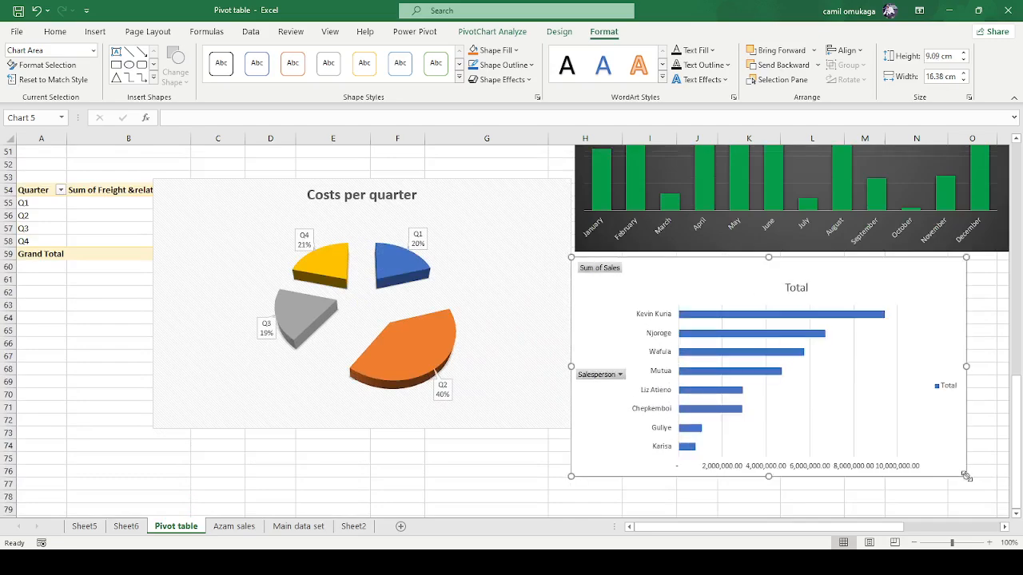
pyautogui.click(585, 271)
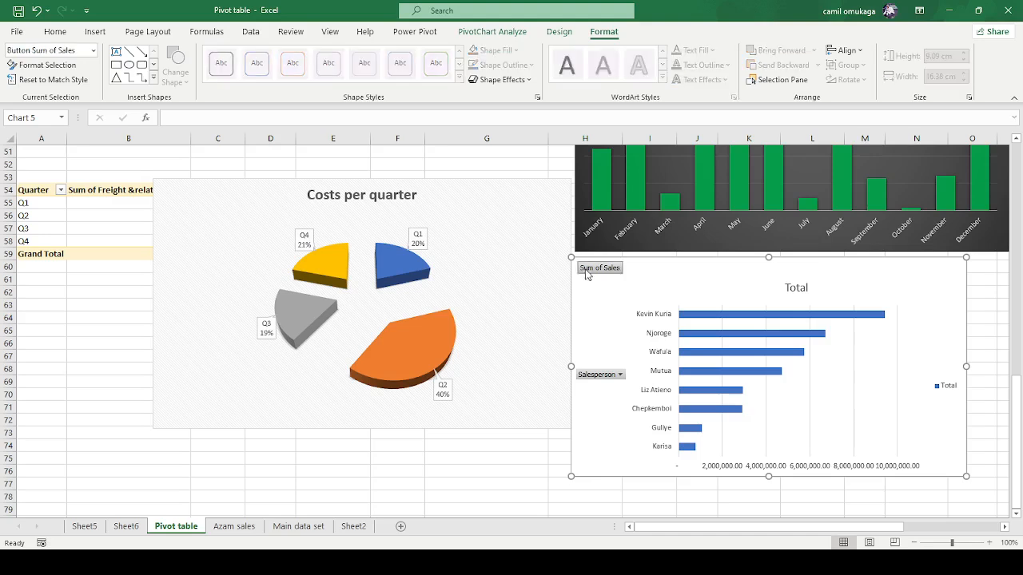
pyautogui.press('Delete')
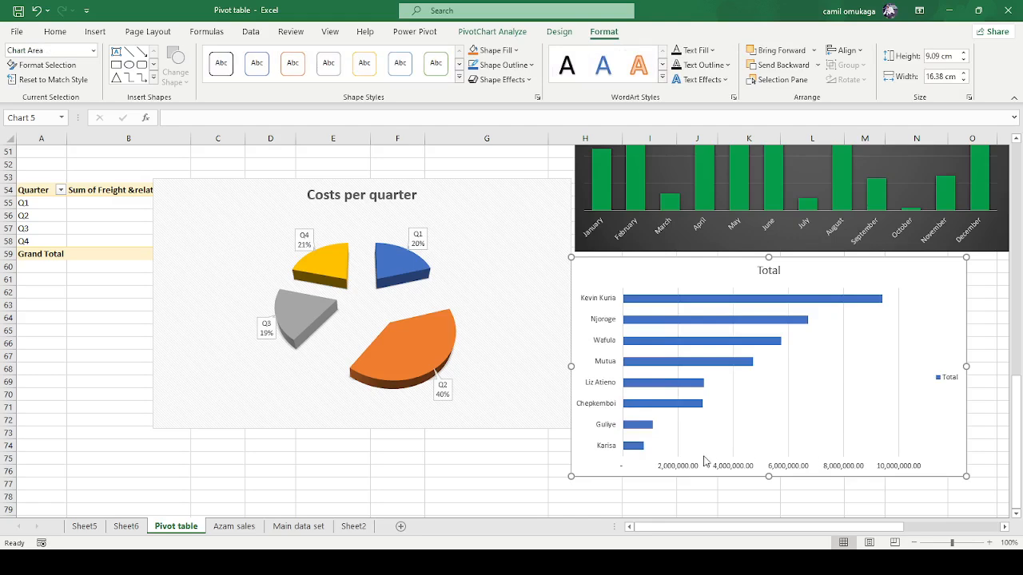
# Replace the salesperson bar chart's title with "Salesperson"
pyautogui.scroll(-1, 675, 459)
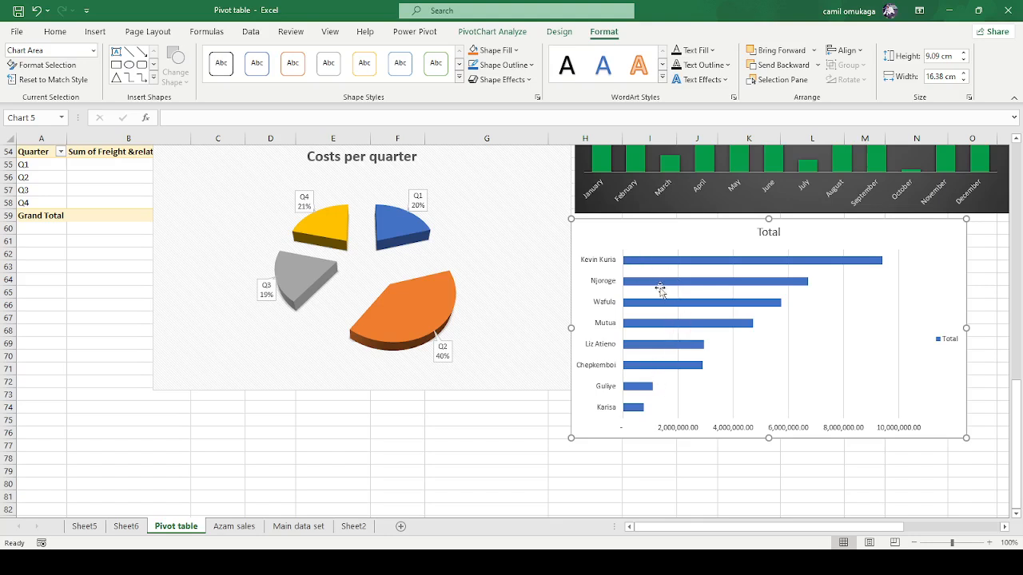
pyautogui.click(773, 236)
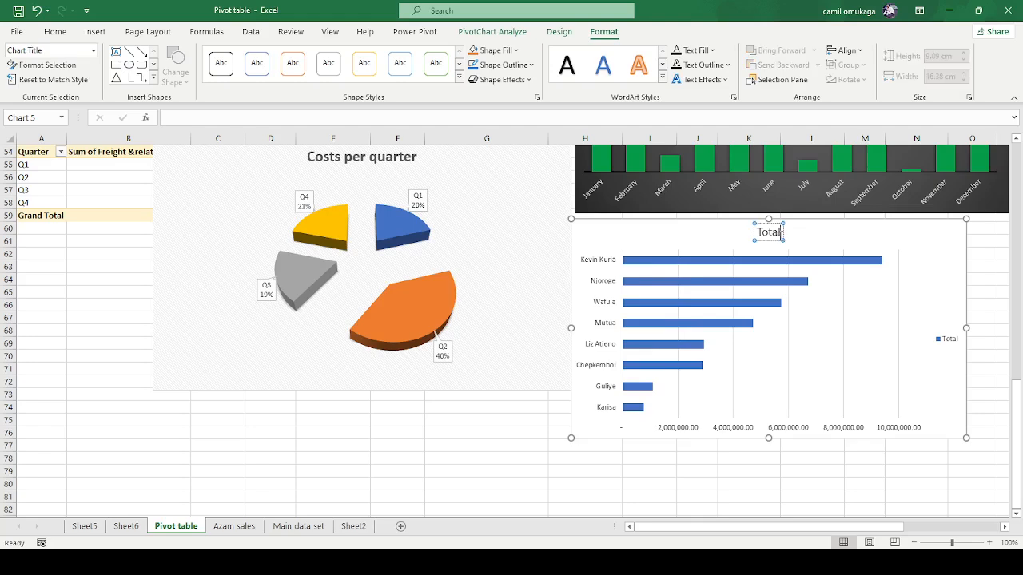
pyautogui.press('BackSpace')
pyautogui.press('BackSpace')
pyautogui.press('BackSpace')
pyautogui.press('BackSpace')
pyautogui.press('BackSpace')
pyautogui.write('Salesperson')
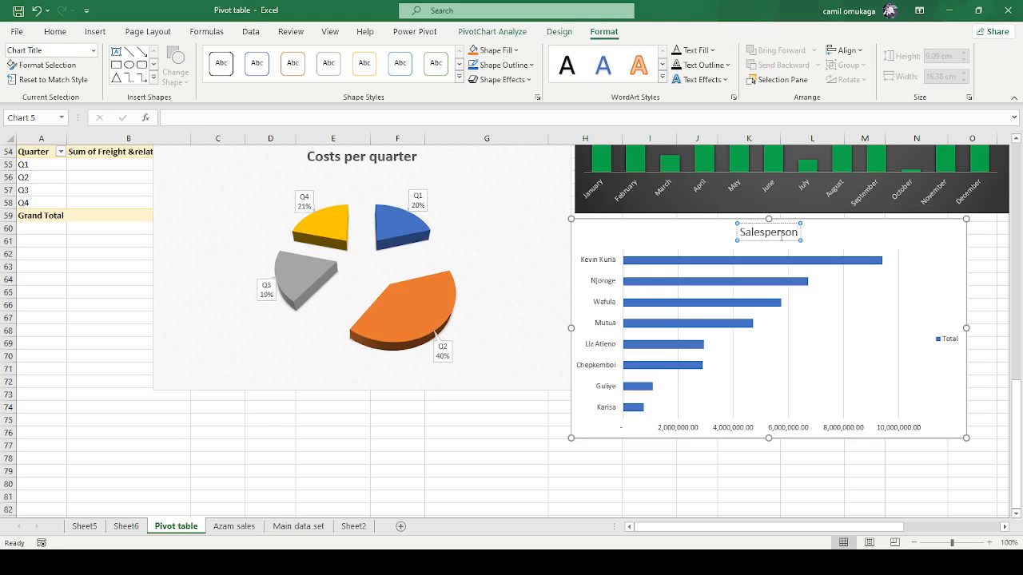
# Make the salesperson bar chart's title text bold
pyautogui.click(562, 419)
pyautogui.click(799, 233)
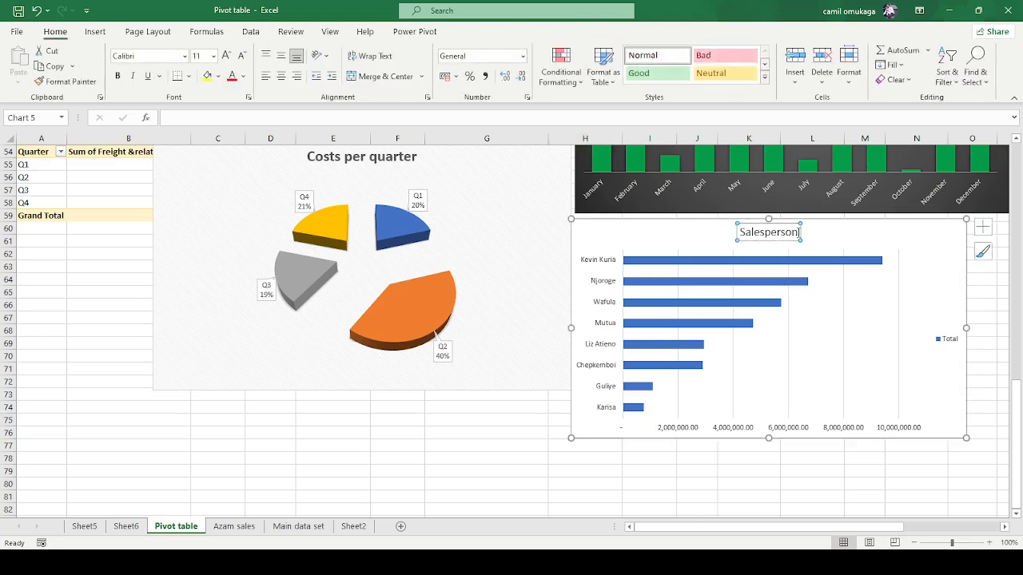
pyautogui.doubleClick(762, 232)
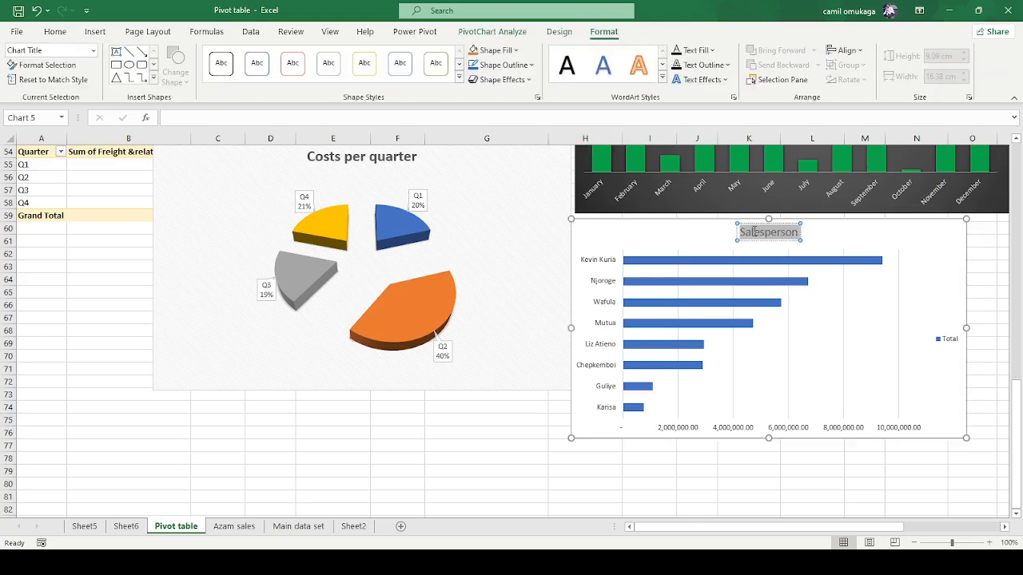
pyautogui.click(495, 417)
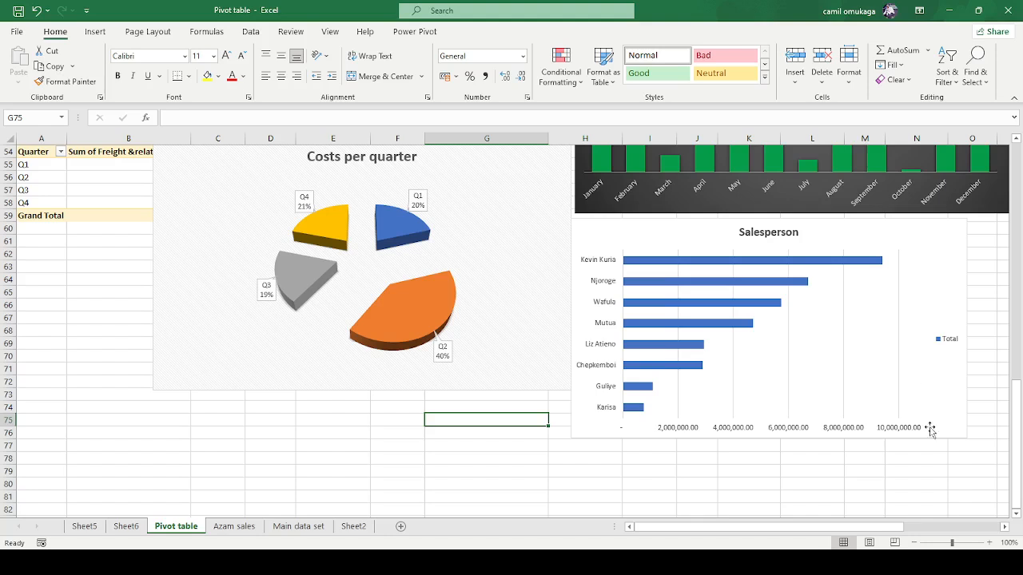
# Increase the salesperson bar chart's height to about 12.82 cm by extending its lower edge
pyautogui.click(821, 367)
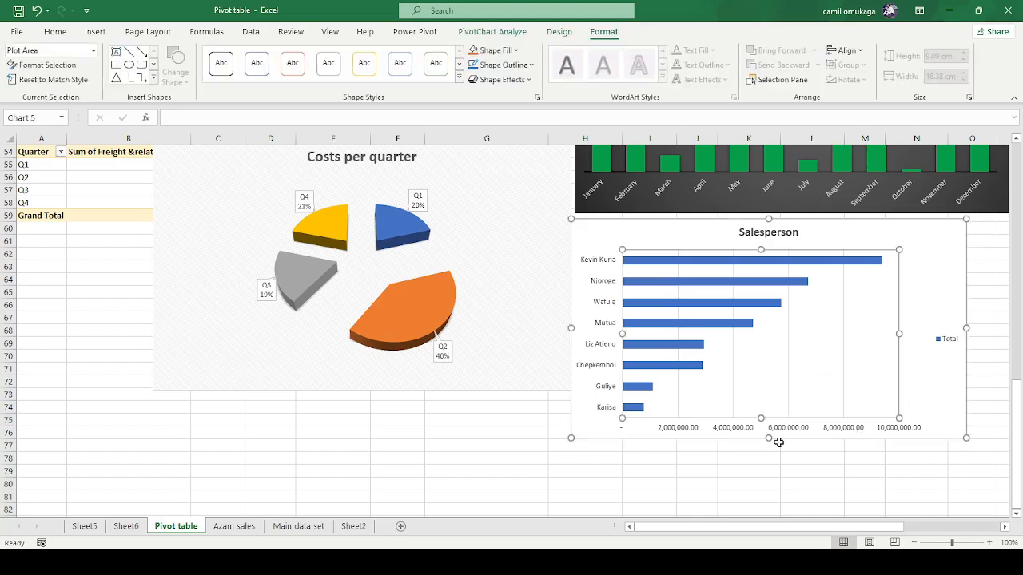
pyautogui.moveTo(771, 439); pyautogui.dragTo(772, 481)
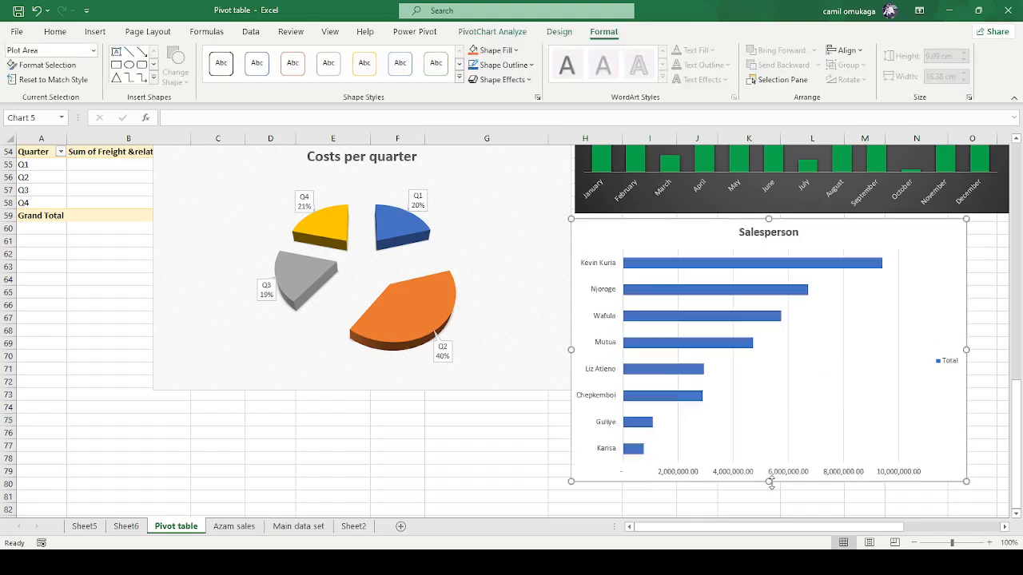
pyautogui.scroll(-2, 769, 484)
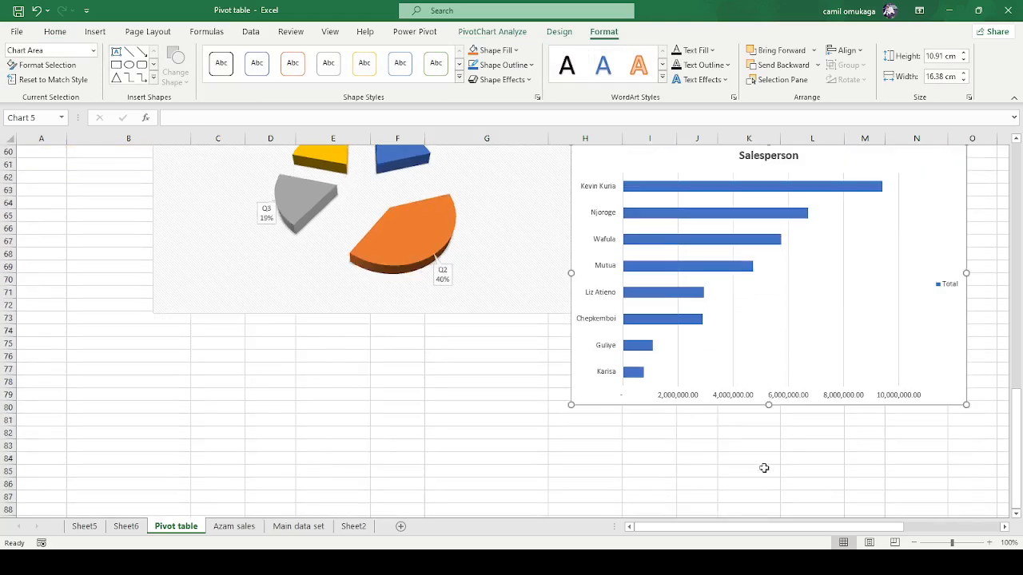
pyautogui.moveTo(766, 408); pyautogui.dragTo(779, 454)
# Set the gap width of the salesperson chart's bars to 80%
pyautogui.click(793, 195)
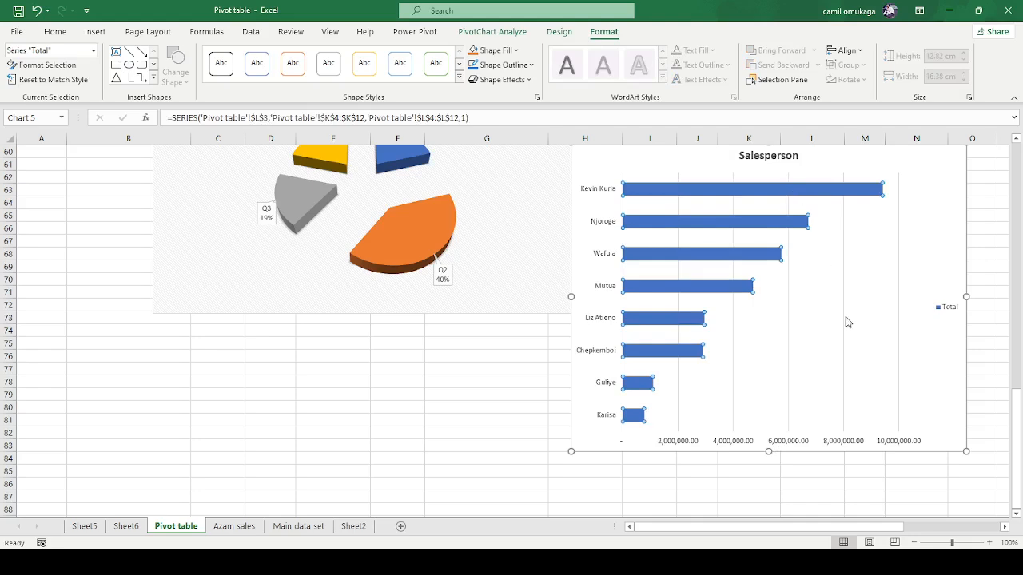
pyautogui.hotkey('ctrl', '1')
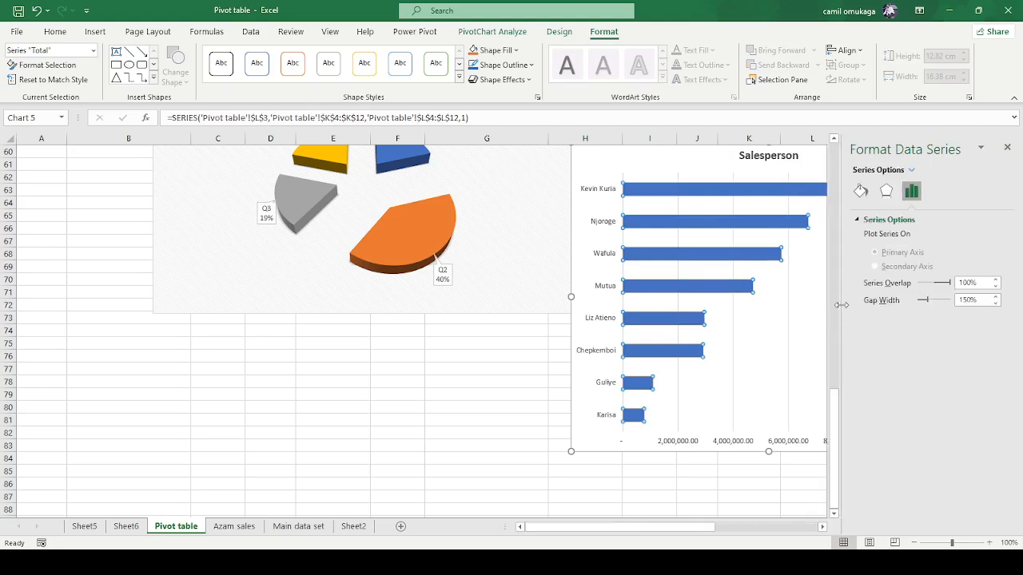
pyautogui.click(967, 301)
pyautogui.write('80')
pyautogui.press('Return')
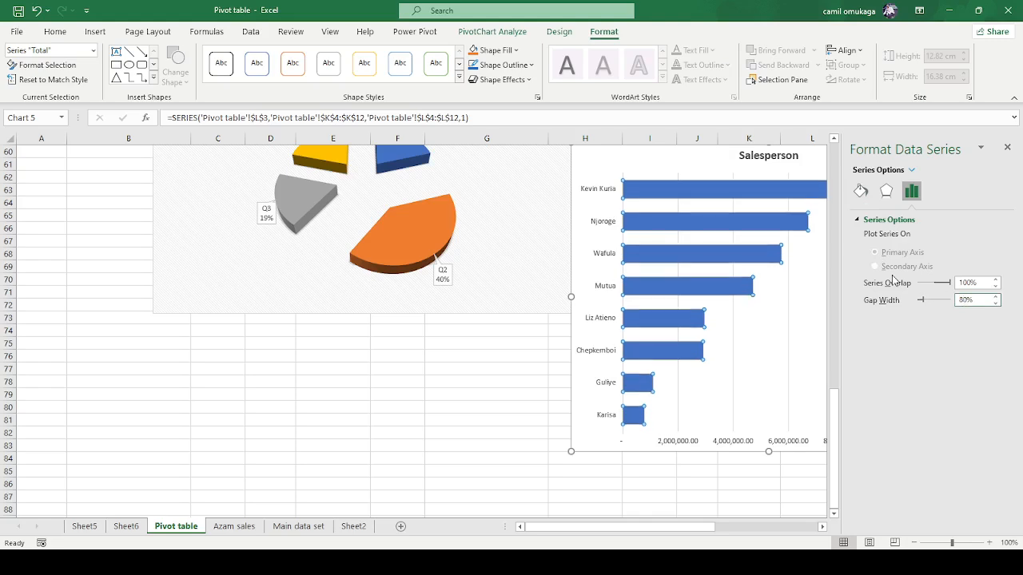
# Fill all bars of the salesperson chart with solid yellow
pyautogui.click(861, 191)
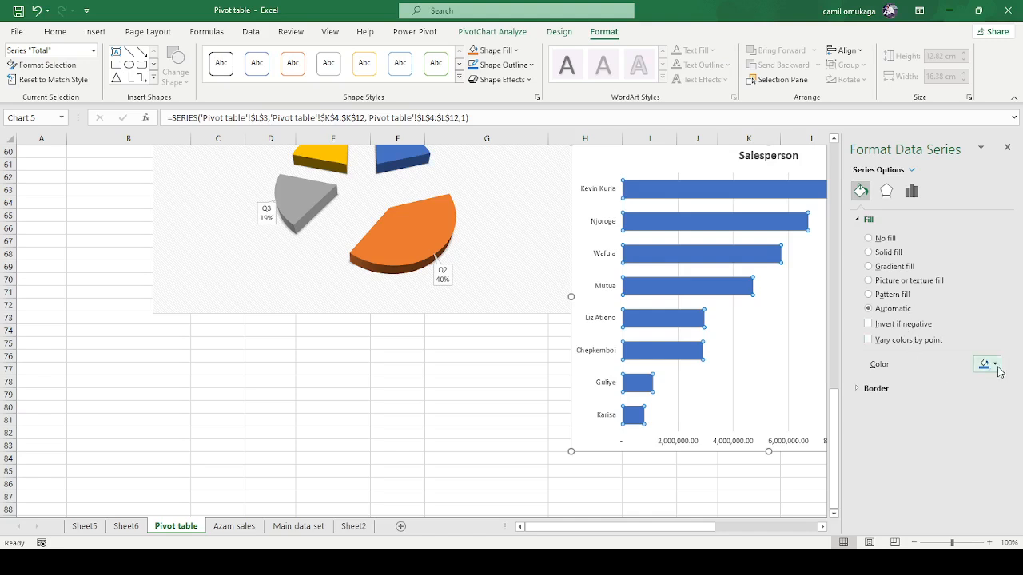
pyautogui.click(996, 367)
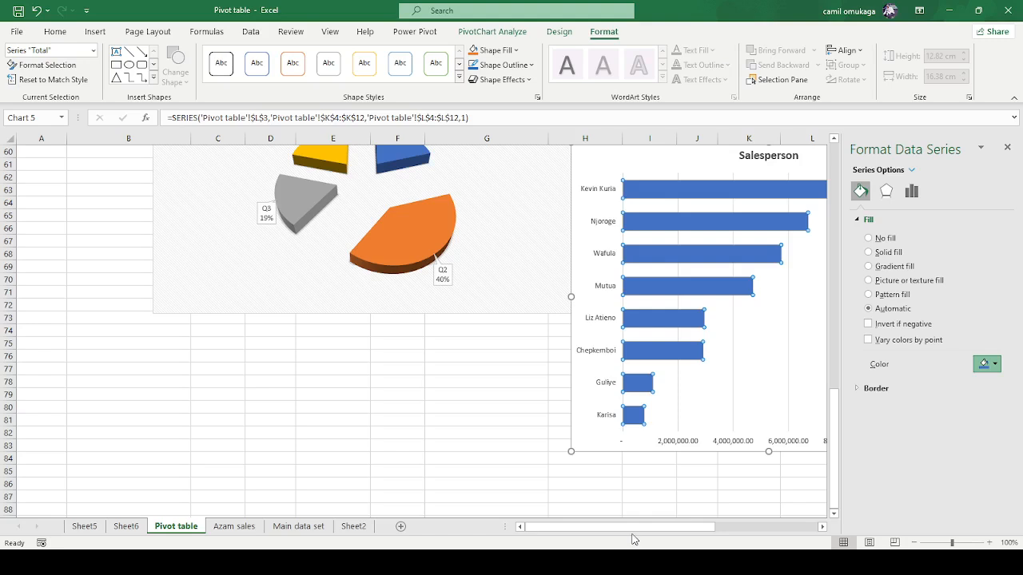
pyautogui.moveTo(643, 530); pyautogui.dragTo(681, 531)
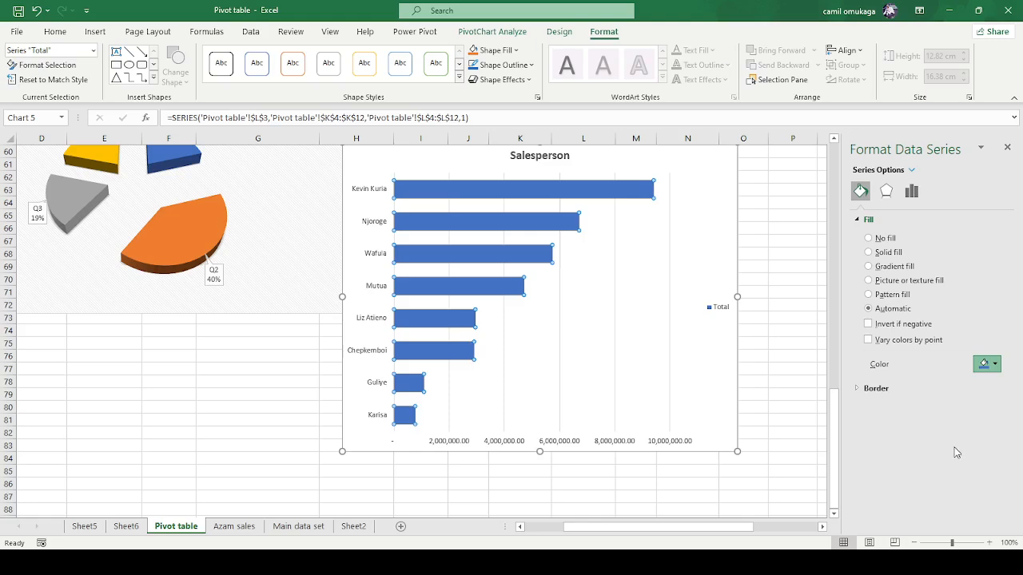
pyautogui.click(952, 491)
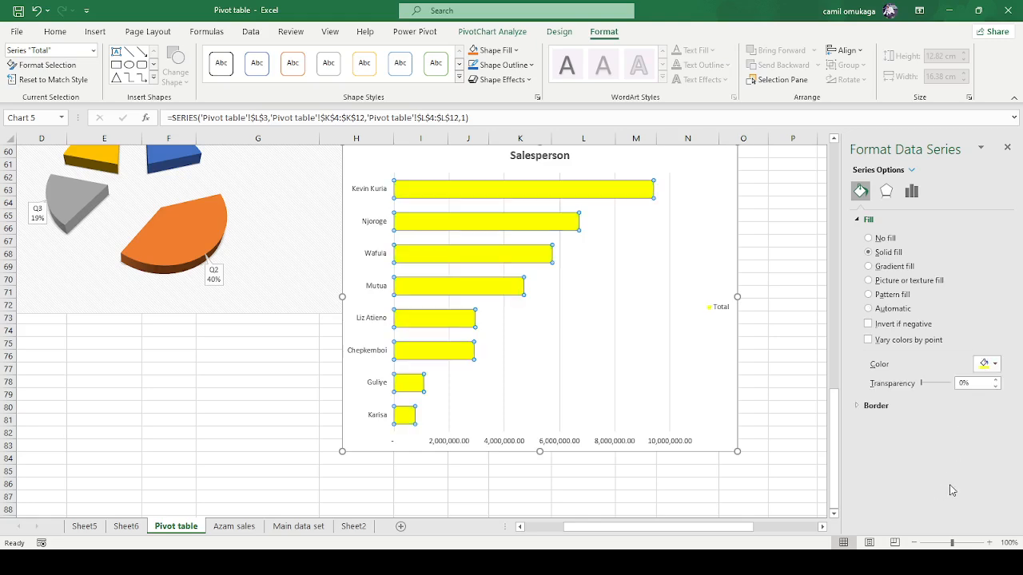
pyautogui.click(680, 491)
# Delete the salesperson chart's horizontal value axis and its Total legend
pyautogui.scroll(4, 578, 350)
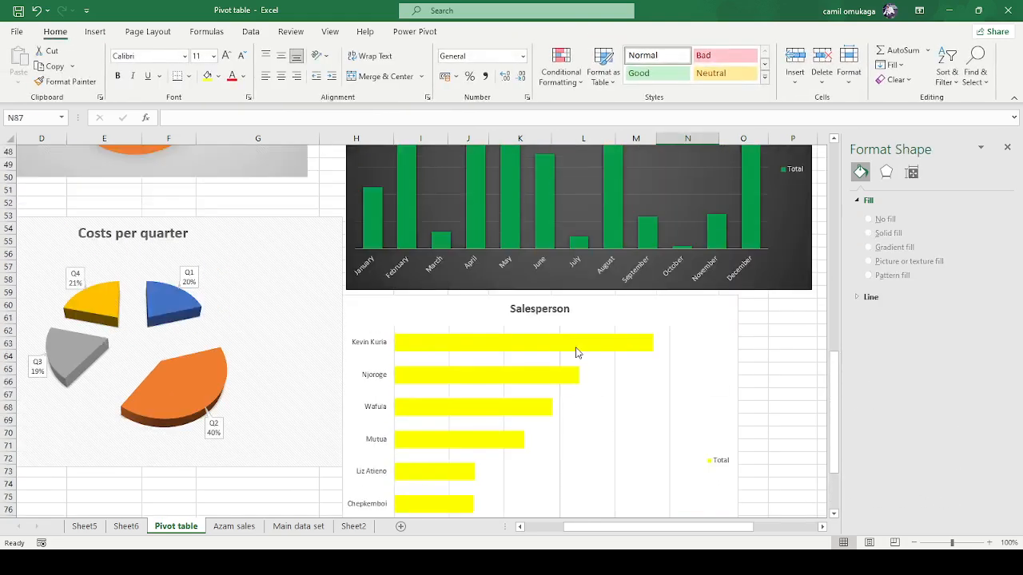
pyautogui.scroll(-2, 578, 352)
pyautogui.click(272, 490)
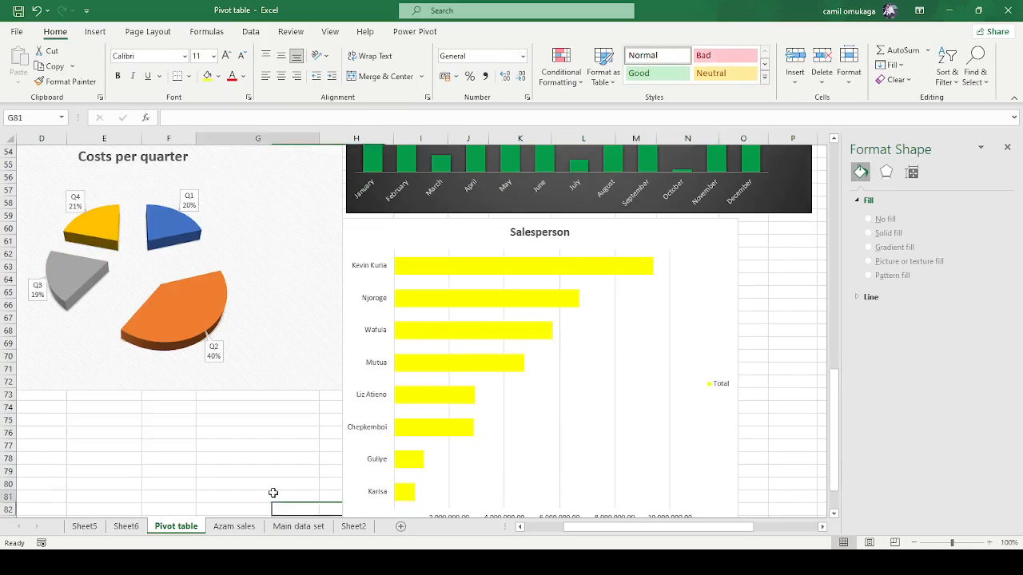
pyautogui.scroll(-2, 486, 392)
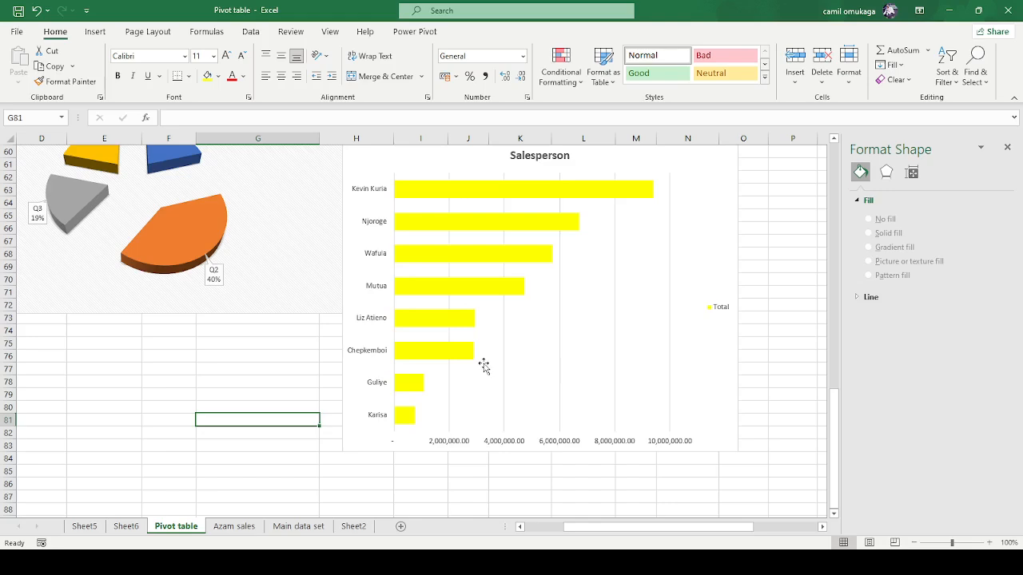
pyautogui.scroll(2, 483, 363)
pyautogui.scroll(-2, 482, 360)
pyautogui.click(438, 441)
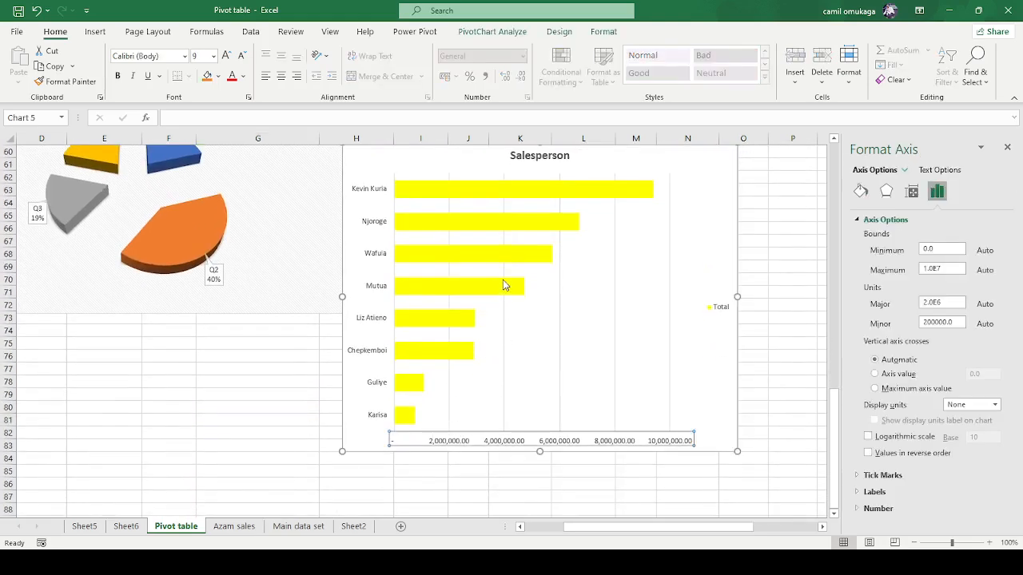
pyautogui.press('Delete')
pyautogui.click(718, 309)
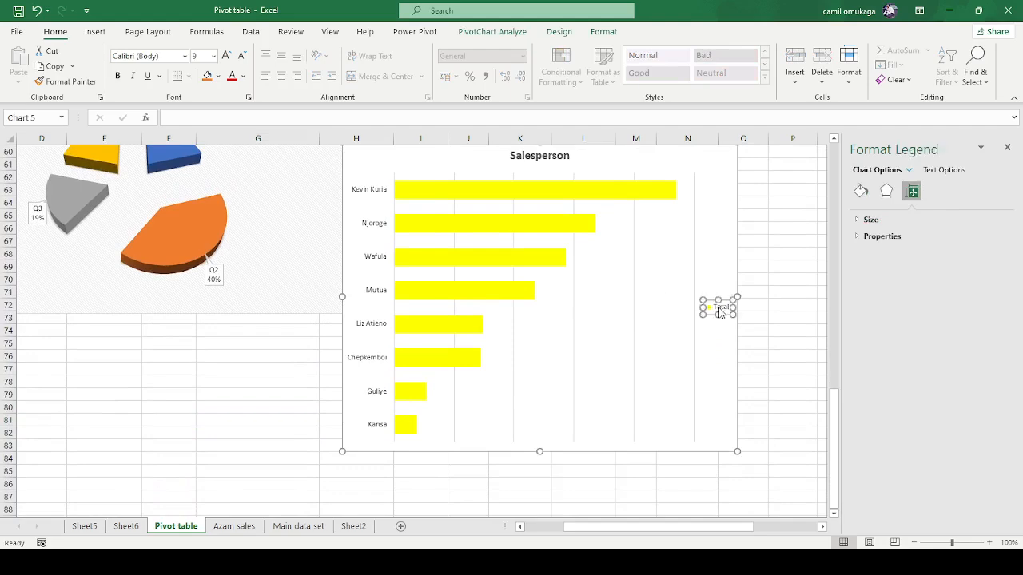
pyautogui.press('Escape')
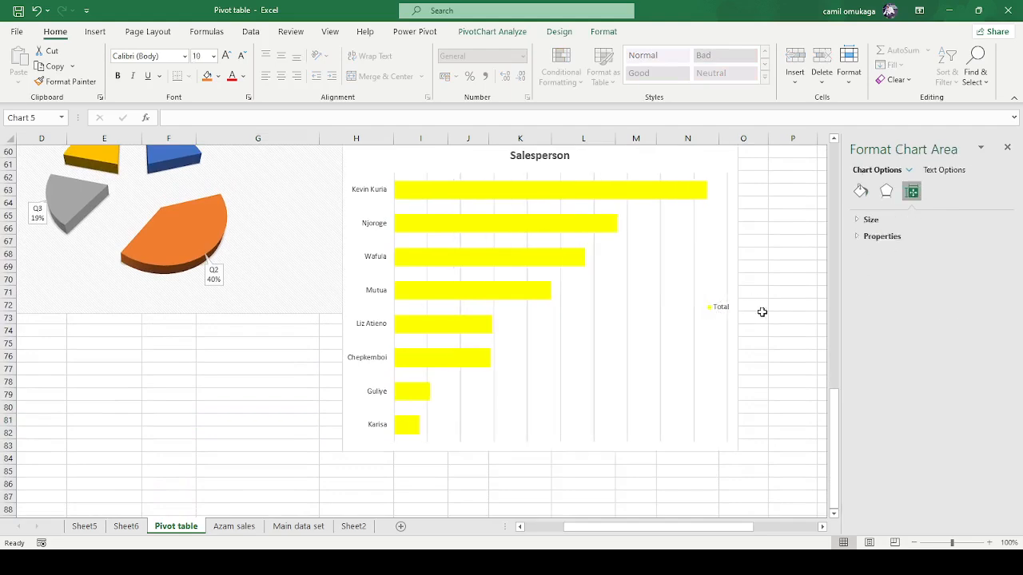
# Compare the look of the salesperson chart with the Monthly Sales, Quarterly Sales and Costs per quarter charts
pyautogui.scroll(3, 554, 338)
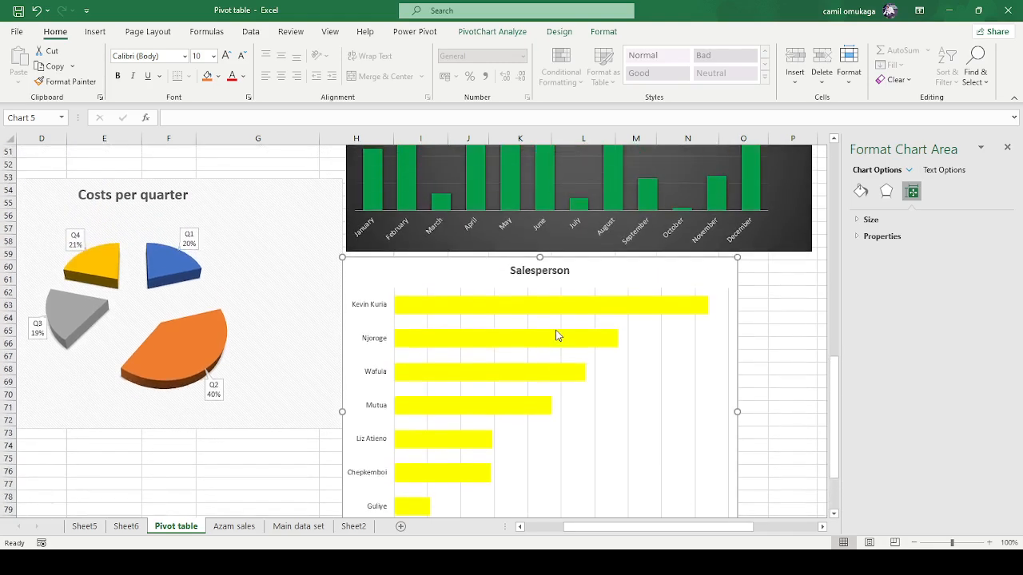
pyautogui.scroll(-1, 558, 336)
pyautogui.scroll(4, 558, 336)
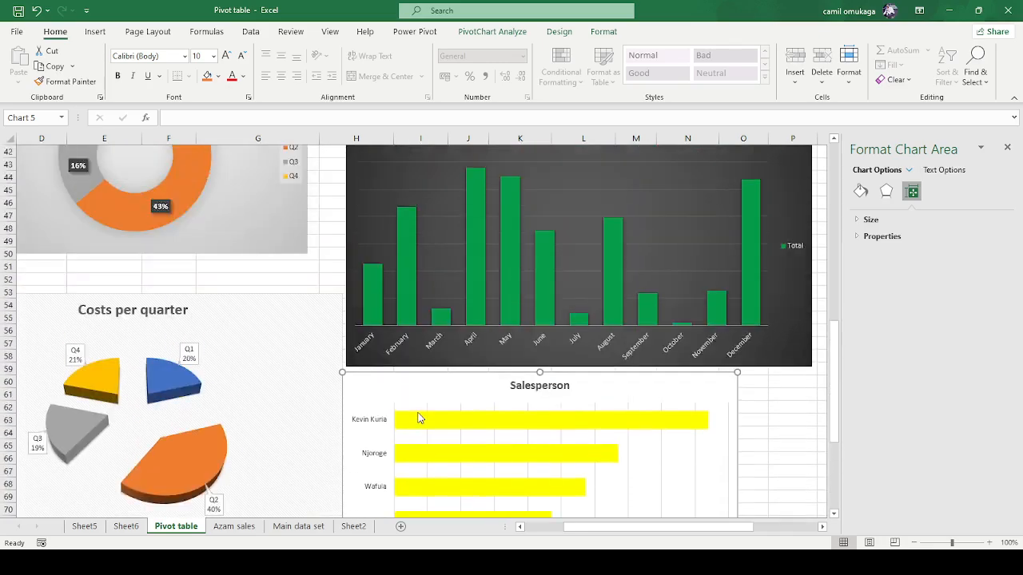
pyautogui.scroll(6, 420, 411)
pyautogui.scroll(-4, 419, 404)
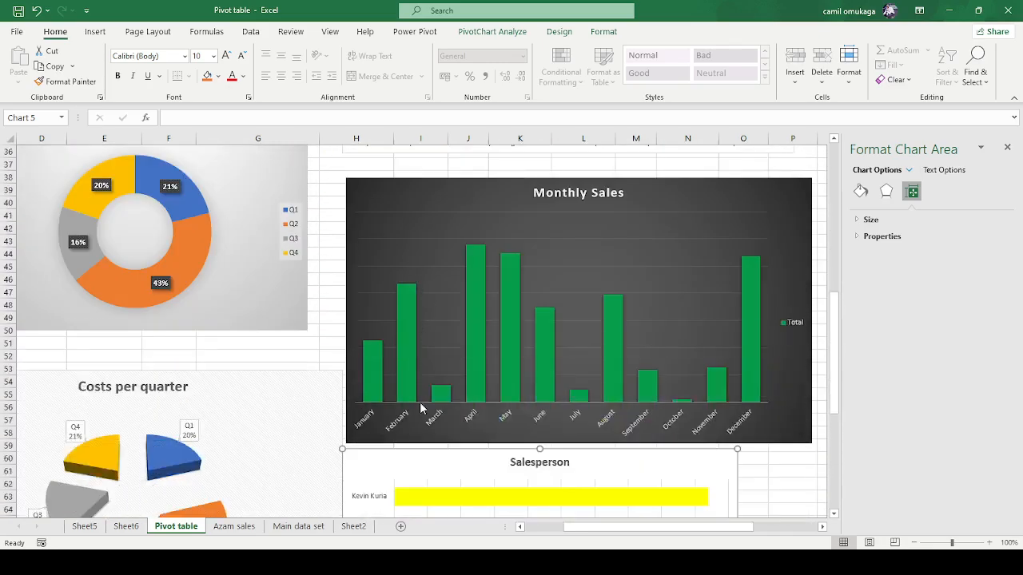
pyautogui.scroll(-5, 421, 407)
pyautogui.scroll(3, 422, 402)
pyautogui.scroll(-3, 422, 402)
pyautogui.click(233, 474)
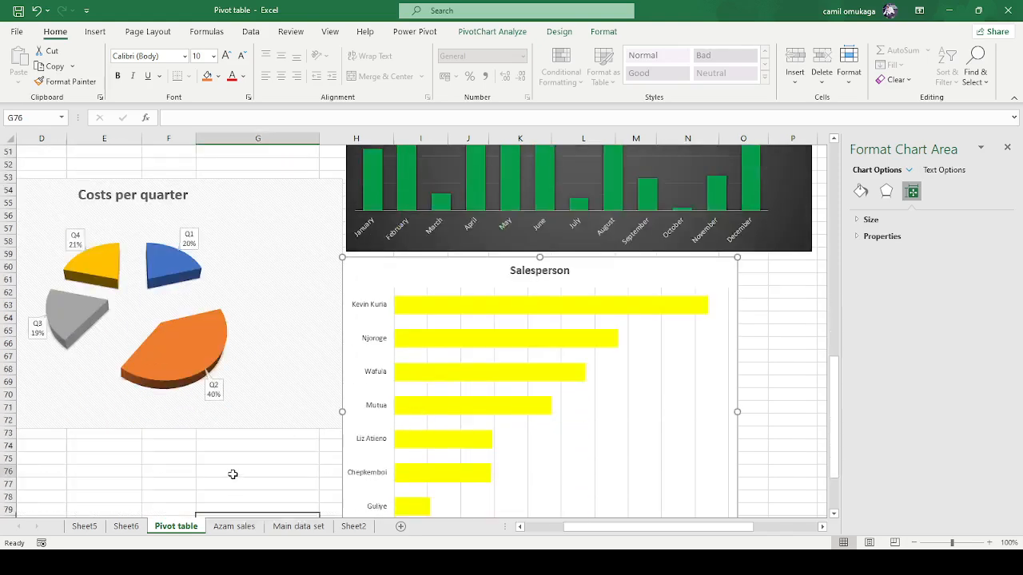
# Add data labels showing the sales values on the salesperson chart's bars
pyautogui.click(614, 310)
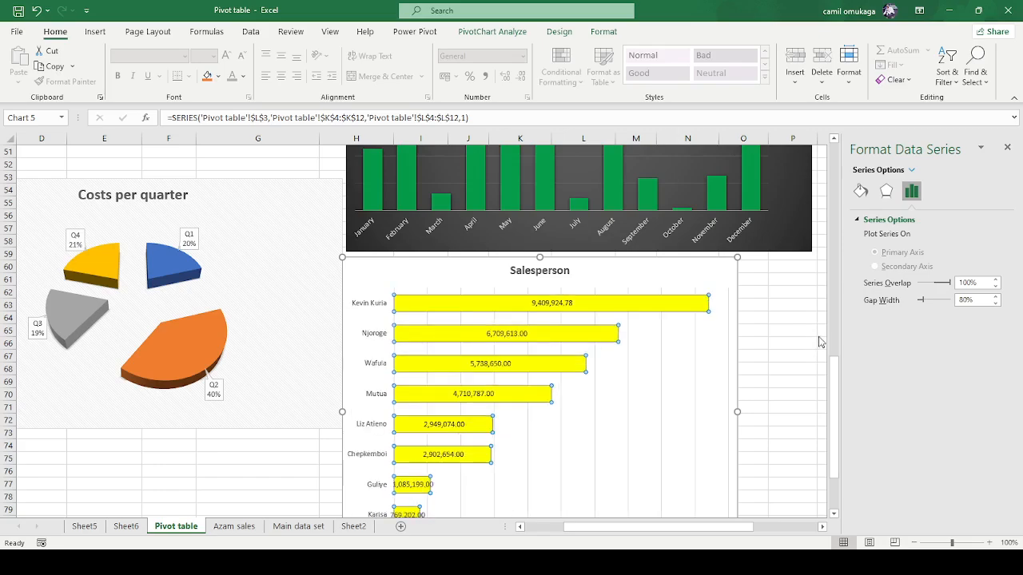
pyautogui.click(799, 462)
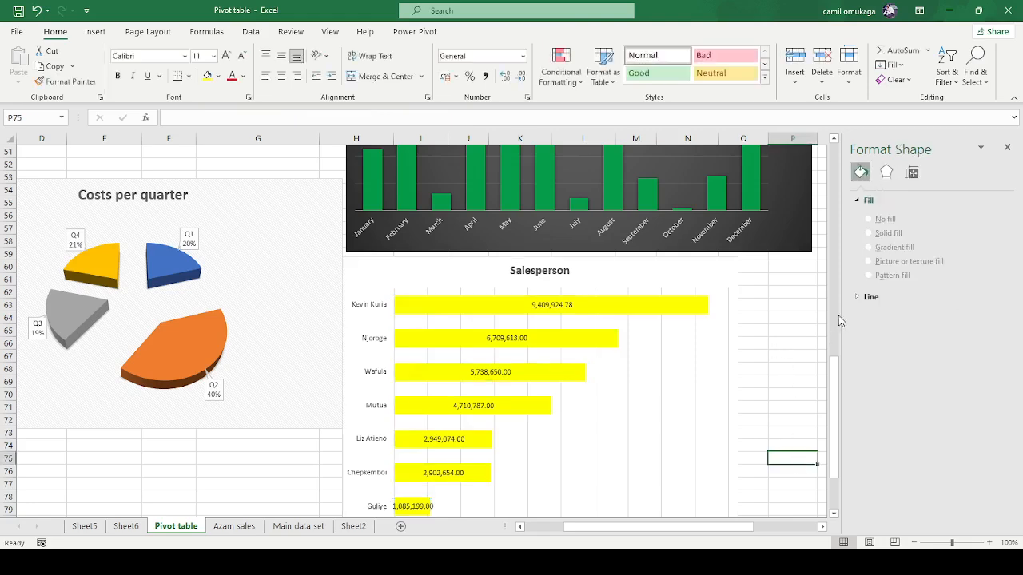
pyautogui.click(730, 355)
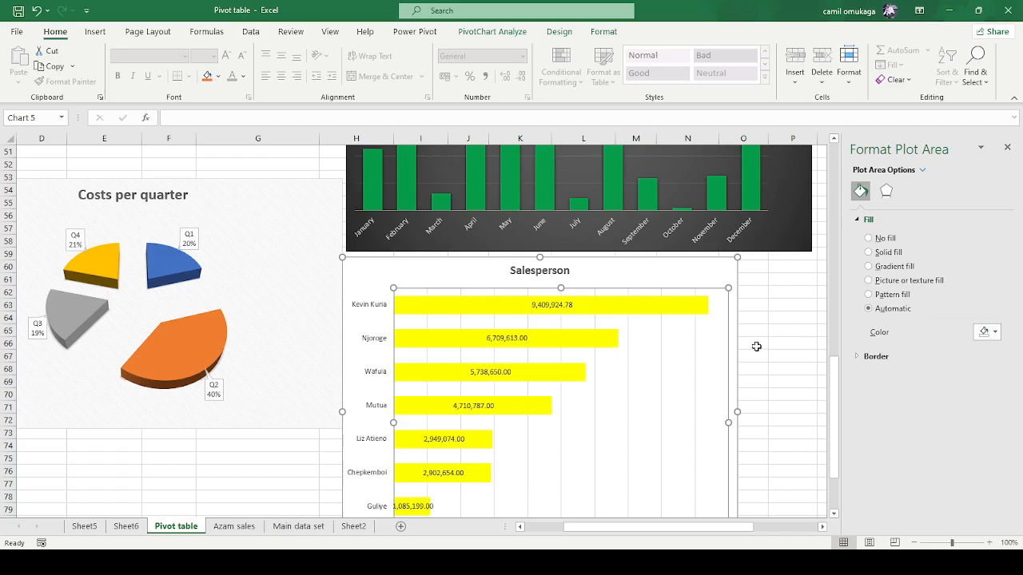
pyautogui.scroll(2, 759, 350)
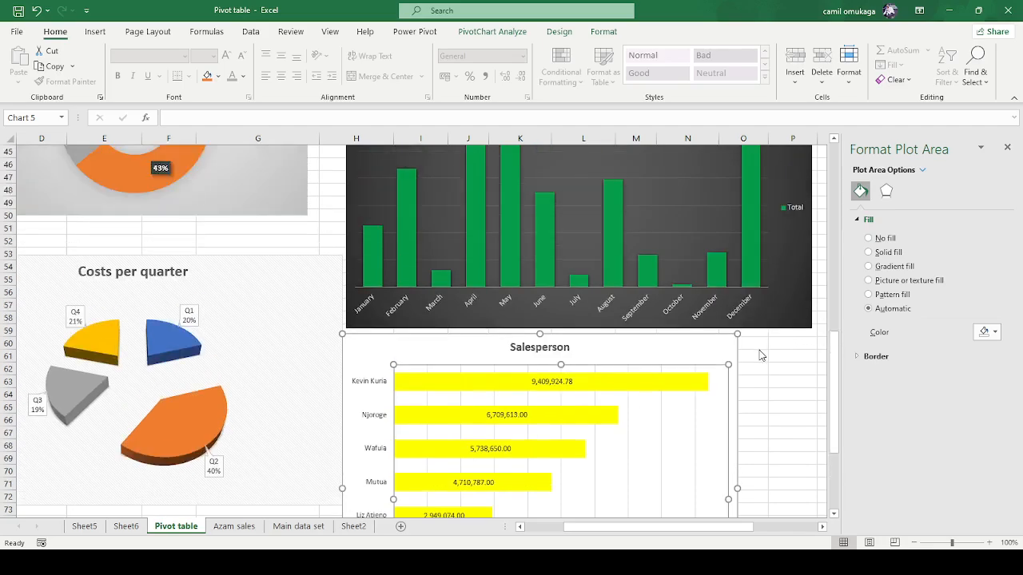
pyautogui.click(792, 392)
# Look through the pivot tables by product, salesperson, region, month and quarter, and select a cell in the Region sales table
pyautogui.scroll(10, 400, 360)
pyautogui.scroll(4, 399, 354)
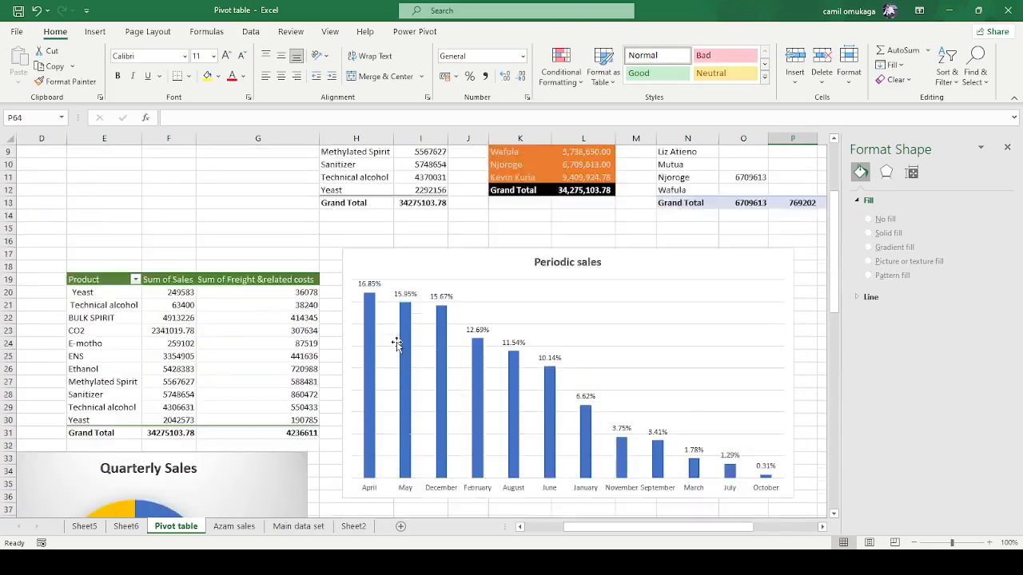
pyautogui.scroll(-3, 397, 349)
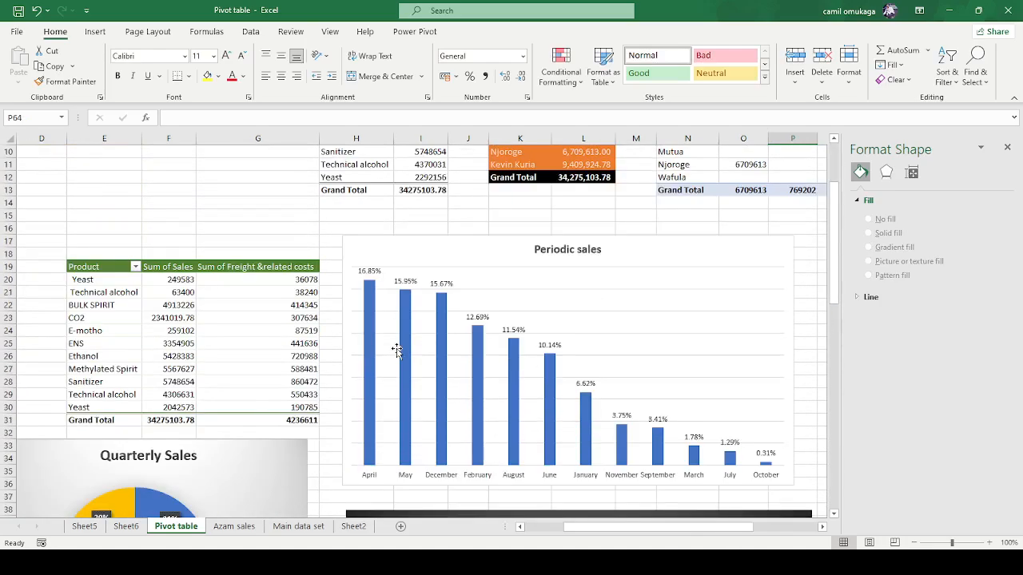
pyautogui.scroll(3, 397, 350)
pyautogui.scroll(-1, 397, 350)
pyautogui.scroll(1, 397, 350)
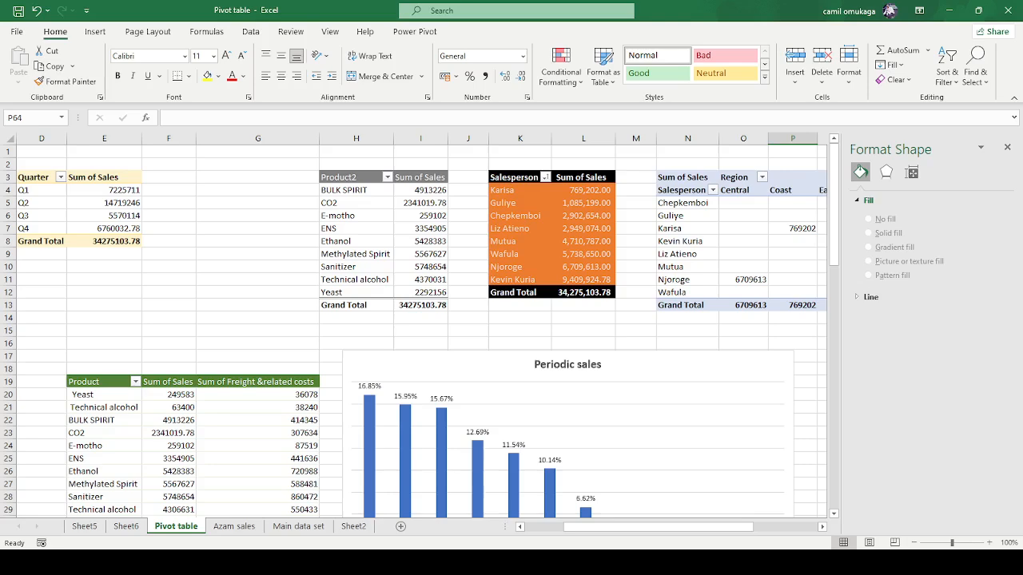
pyautogui.moveTo(618, 527); pyautogui.dragTo(657, 530)
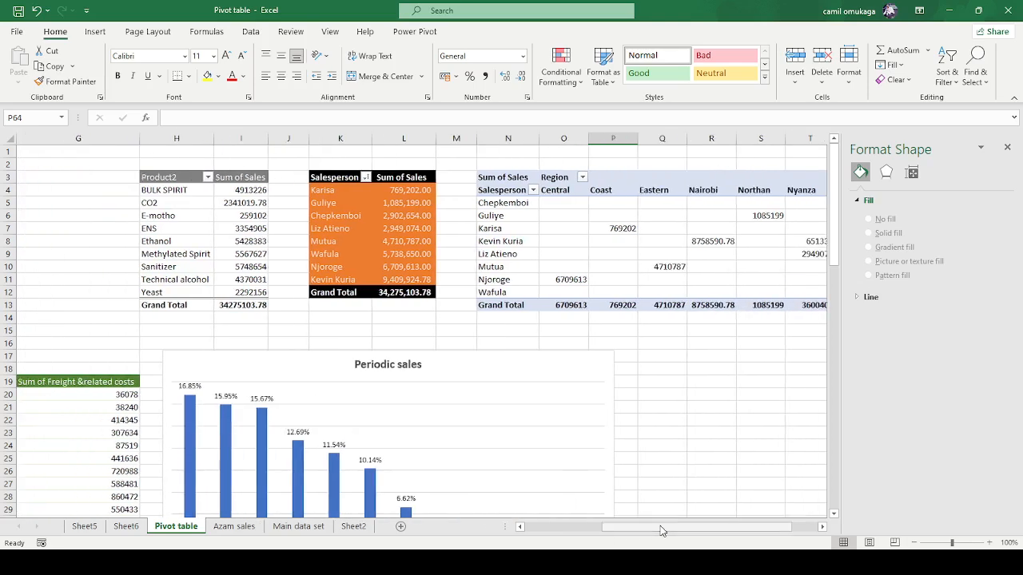
pyautogui.click(195, 215)
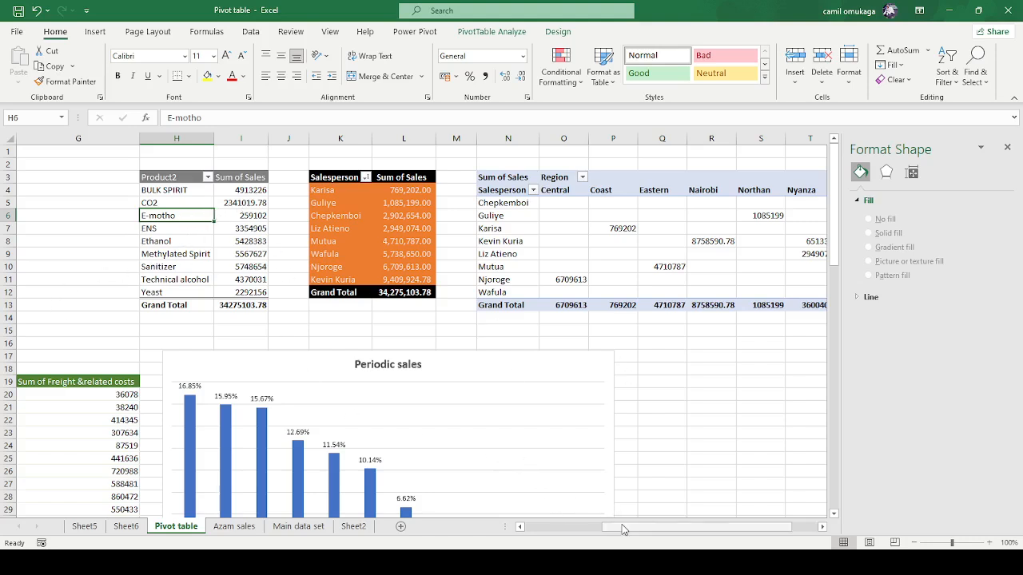
pyautogui.moveTo(622, 530); pyautogui.dragTo(512, 536)
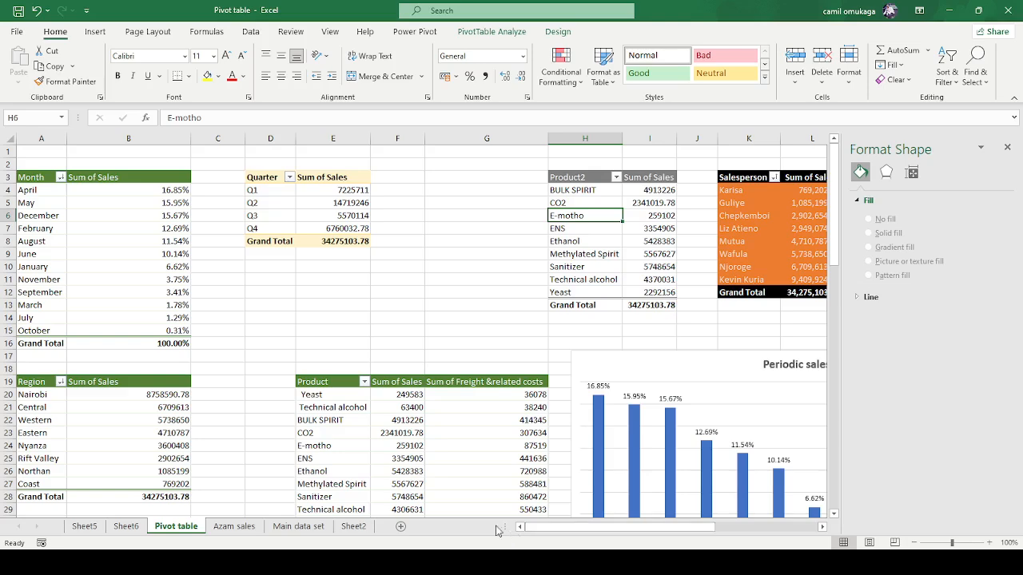
pyautogui.scroll(-1, 101, 441)
pyautogui.scroll(-2, 101, 440)
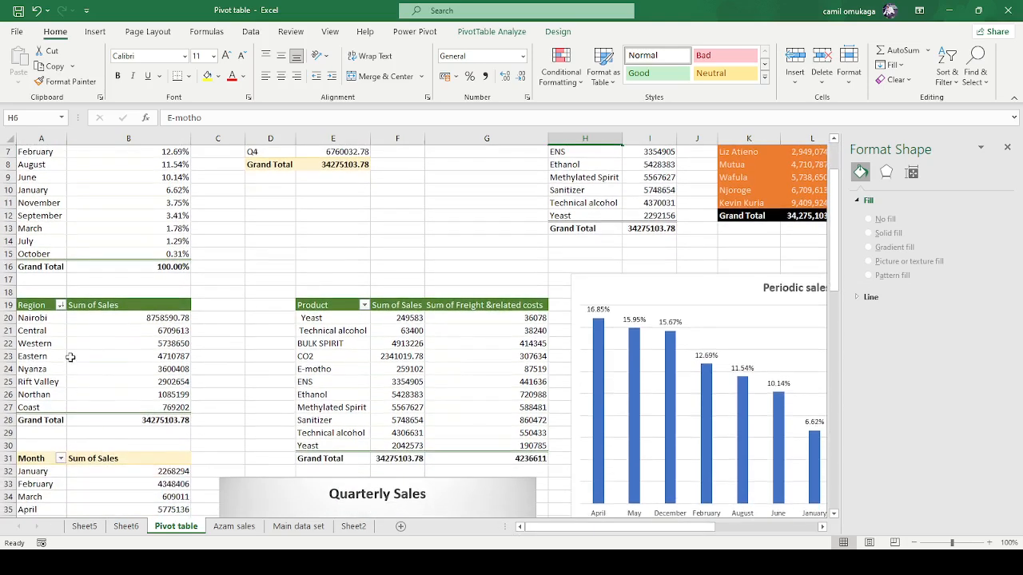
pyautogui.click(70, 356)
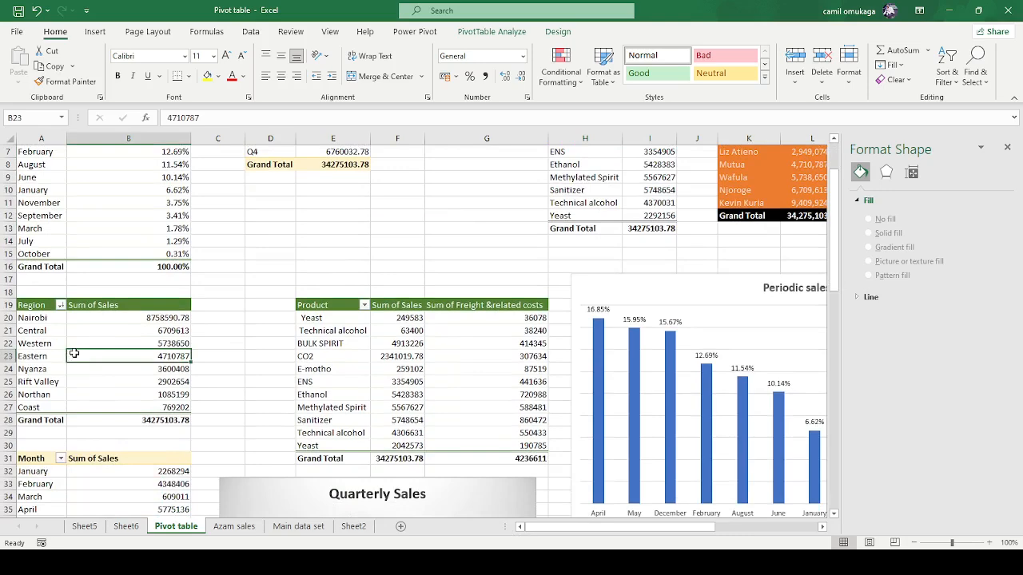
# Insert a clustered bar pivot chart of Sum of Sales by Region from the Region pivot table
pyautogui.click(475, 32)
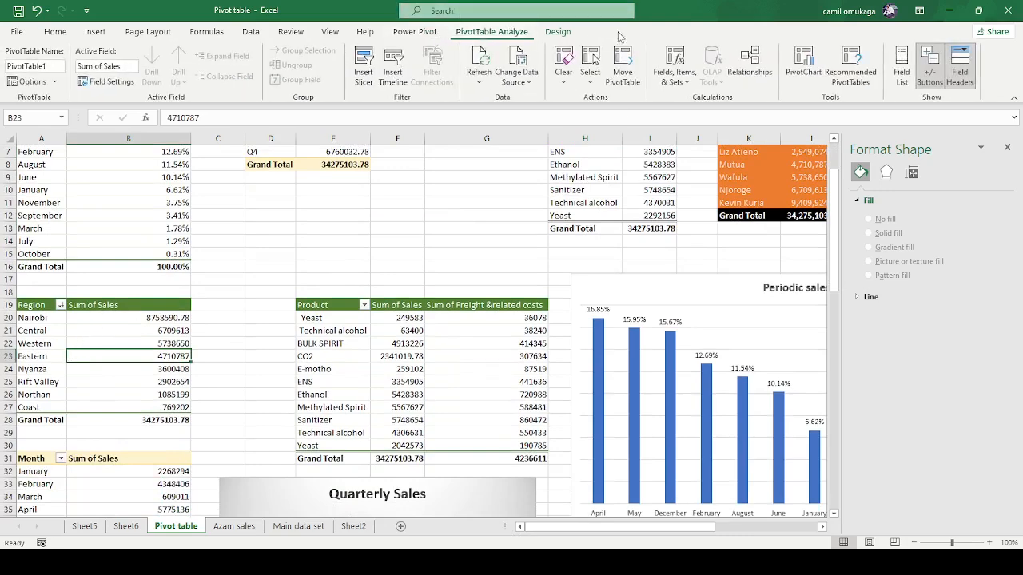
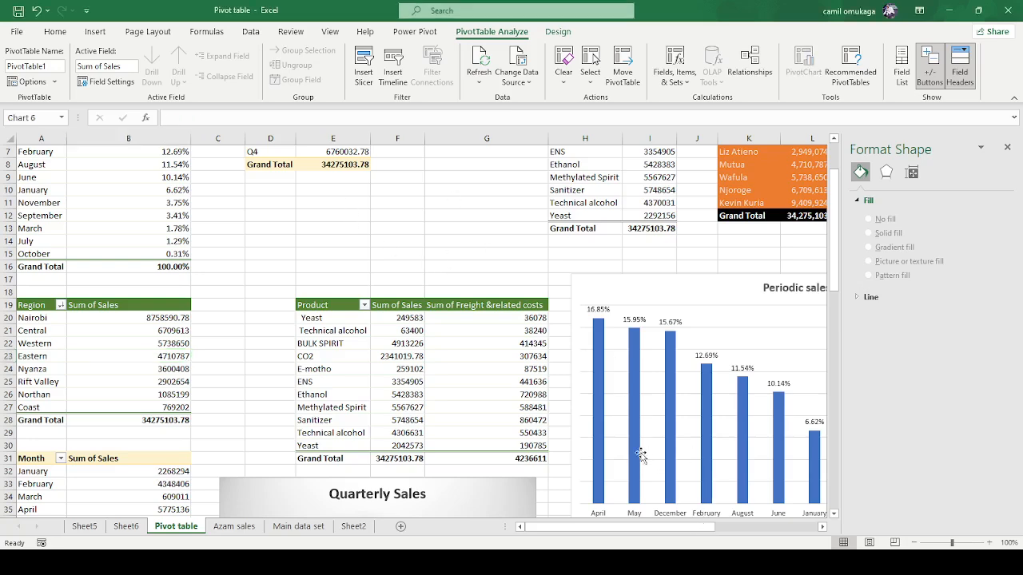
pyautogui.hotkey('alt', 'F1')
pyautogui.scroll(-2, 607, 435)
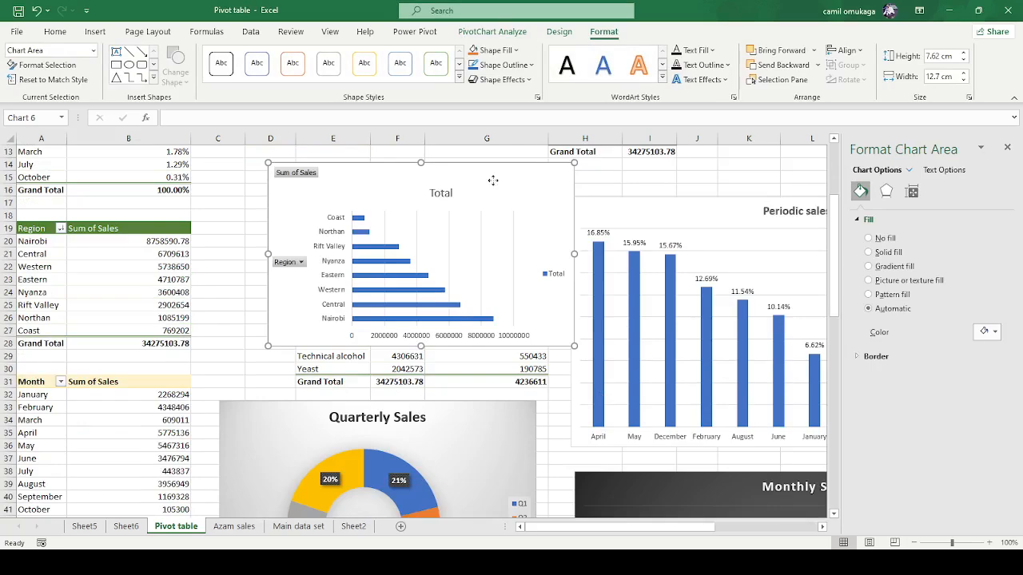
# Move the region chart below the Costs per quarter chart and enlarge it to about 9.41 cm high and 19.69 cm wide
pyautogui.moveTo(493, 185); pyautogui.dragTo(590, 487)
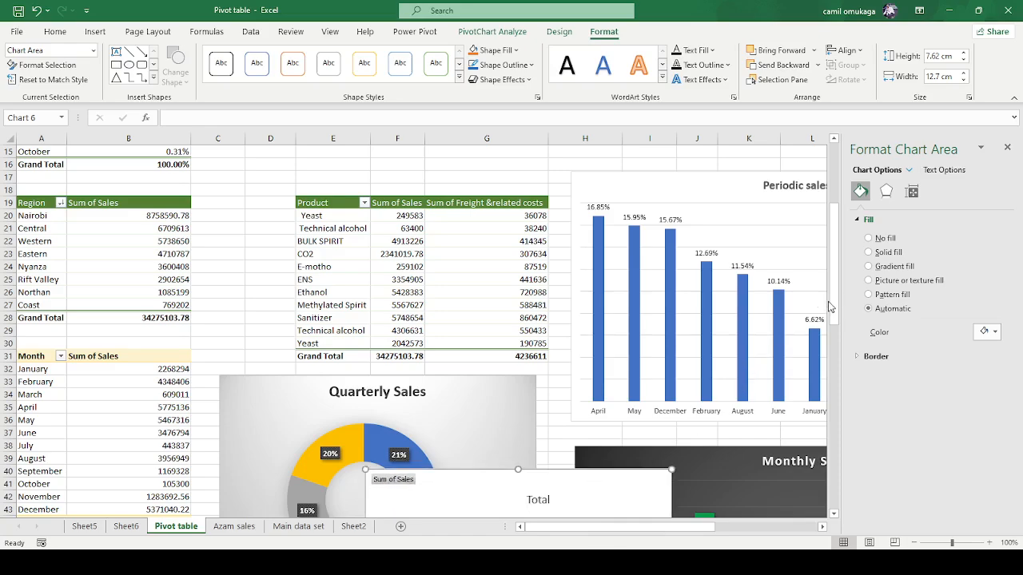
pyautogui.moveTo(834, 310); pyautogui.dragTo(836, 394)
pyautogui.moveTo(475, 182); pyautogui.dragTo(146, 385)
pyautogui.scroll(-4, 673, 423)
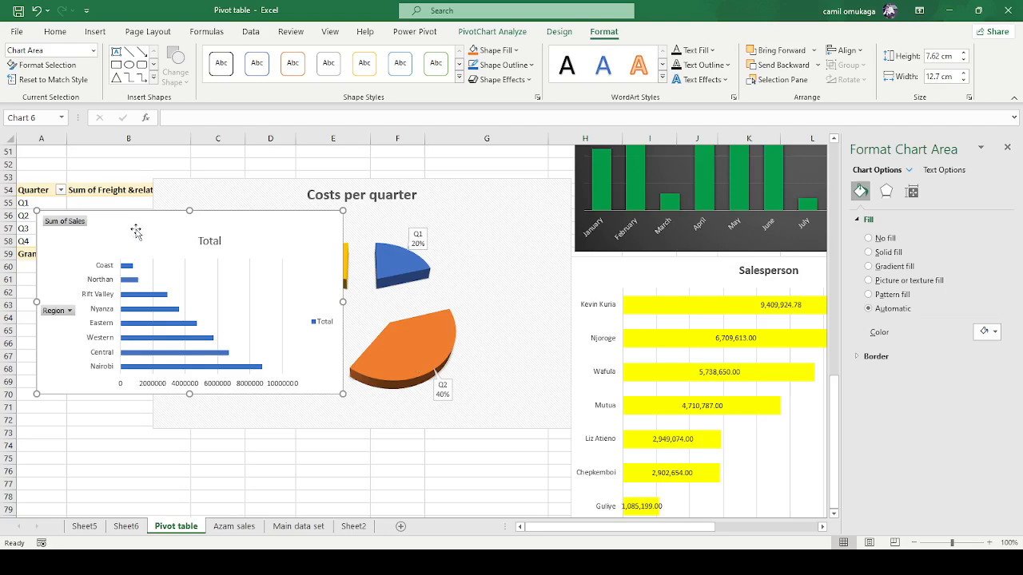
pyautogui.moveTo(137, 231); pyautogui.dragTo(188, 458)
pyautogui.scroll(-6, 465, 354)
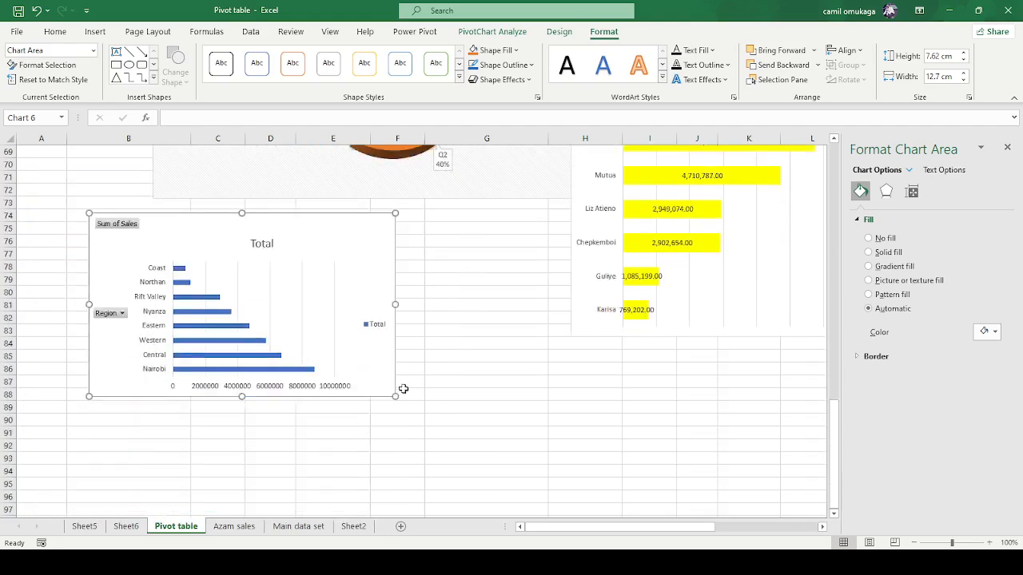
pyautogui.moveTo(395, 397); pyautogui.dragTo(555, 434)
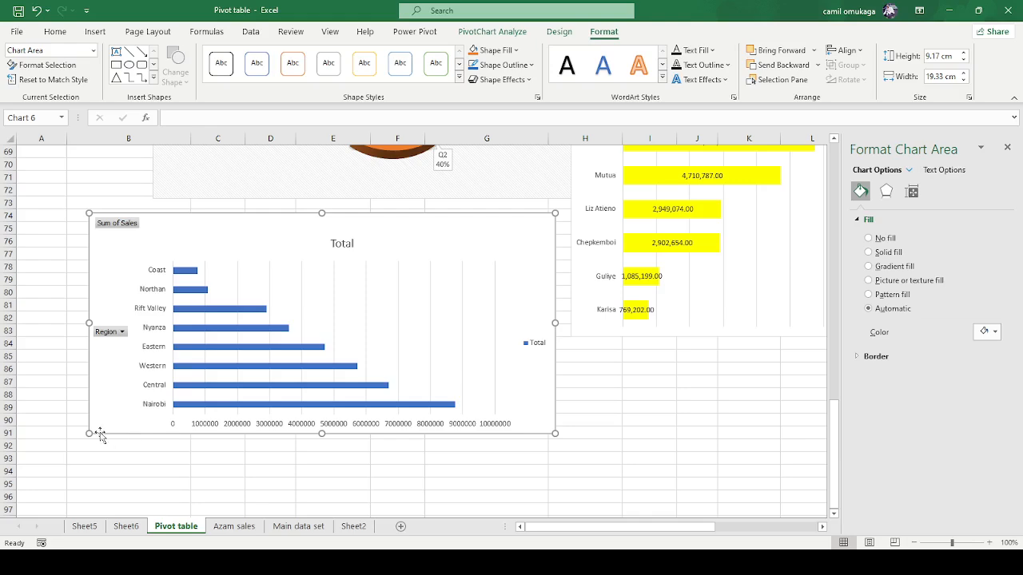
pyautogui.moveTo(88, 433); pyautogui.dragTo(80, 439)
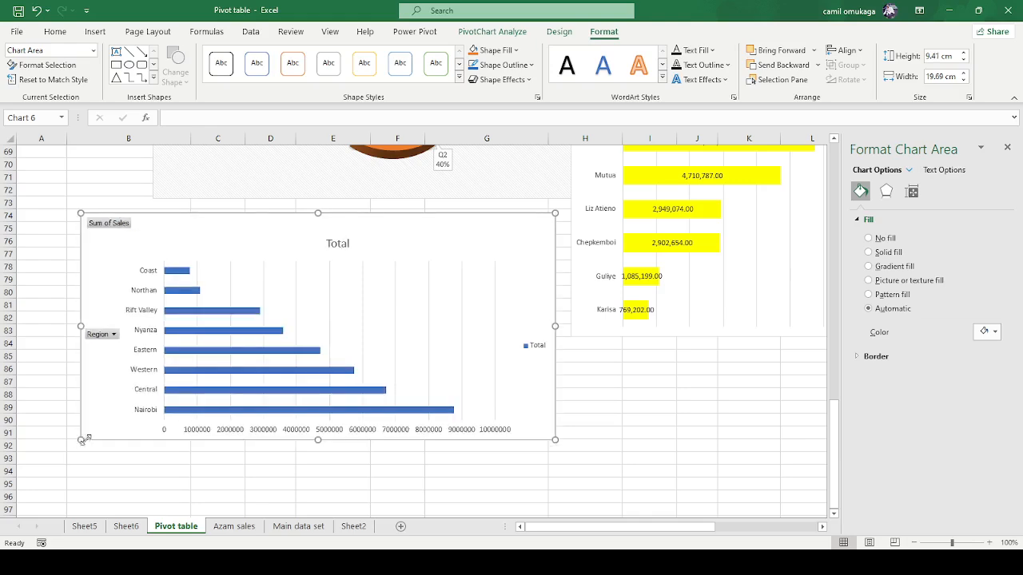
# Hide all the field buttons on the region chart
pyautogui.click(645, 422)
pyautogui.click(268, 274)
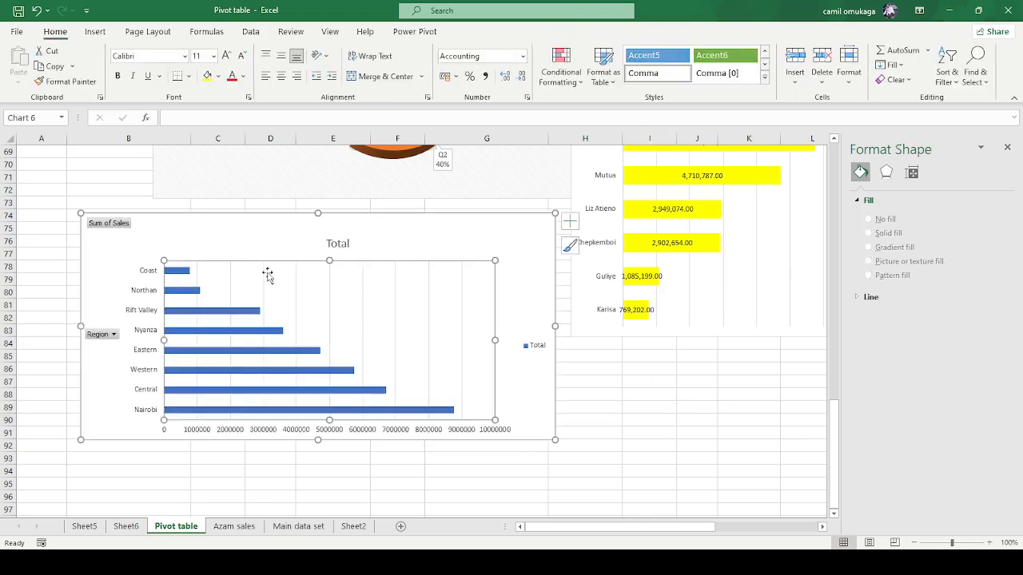
pyautogui.click(109, 226)
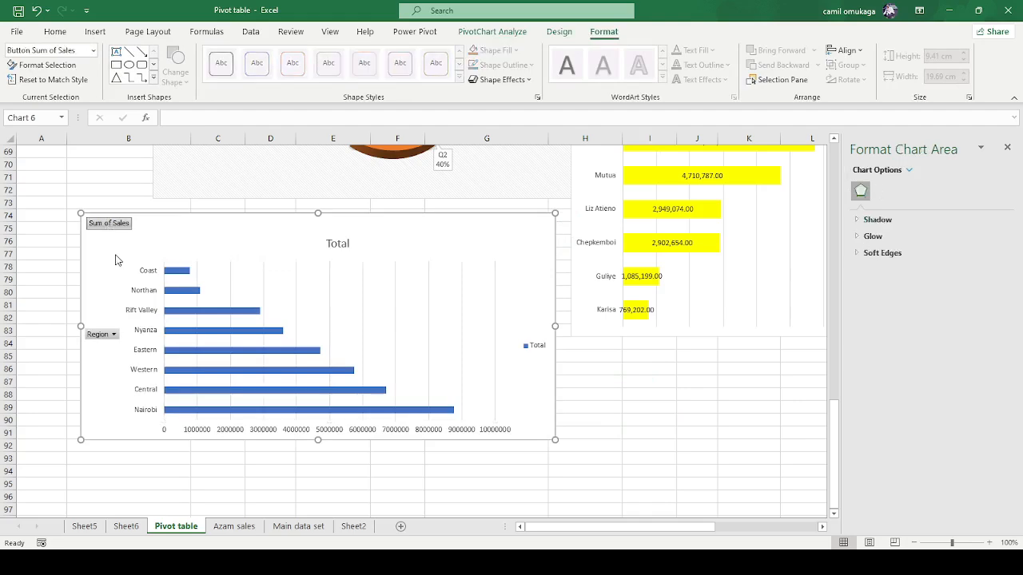
pyautogui.click(157, 374)
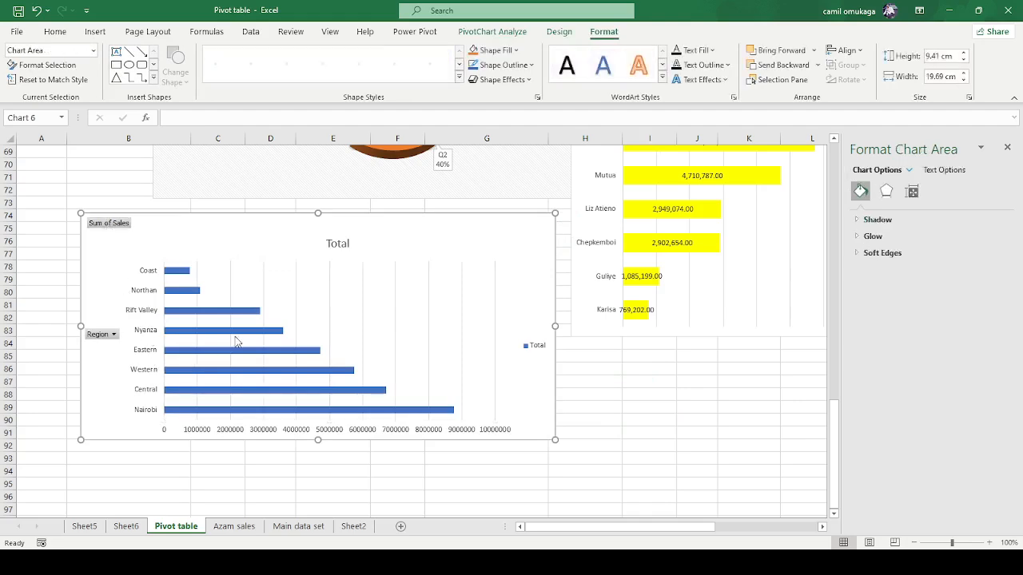
# Change the region chart's title to Regions
pyautogui.click(319, 232)
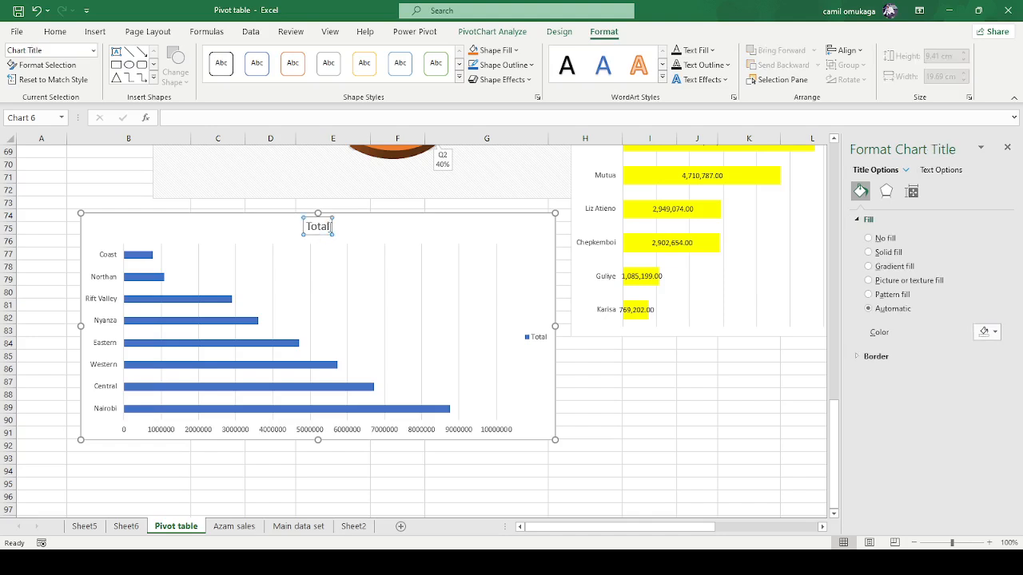
pyautogui.press('BackSpace')
pyautogui.press('BackSpace')
pyautogui.press('BackSpace')
pyautogui.press('BackSpace')
pyautogui.press('BackSpace')
pyautogui.write('Regions')
pyautogui.click(697, 386)
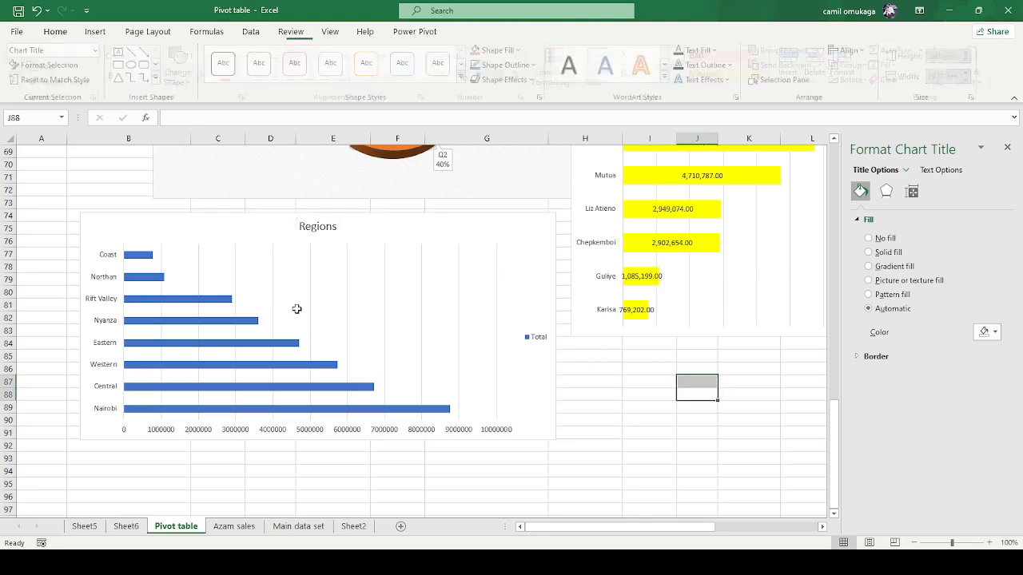
# Make the Regions chart title bold
pyautogui.click(317, 250)
pyautogui.click(333, 226)
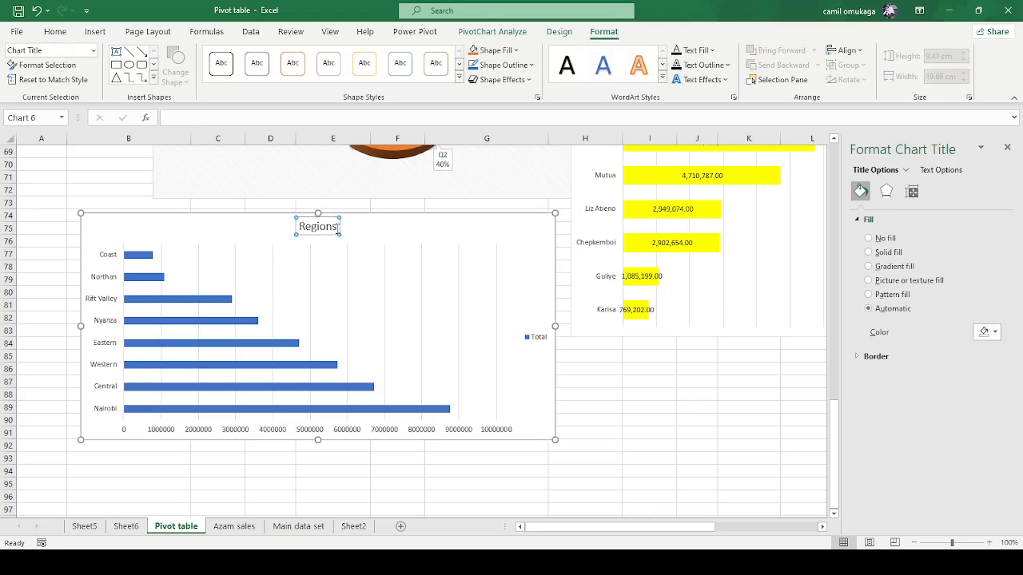
pyautogui.moveTo(337, 226); pyautogui.dragTo(305, 232)
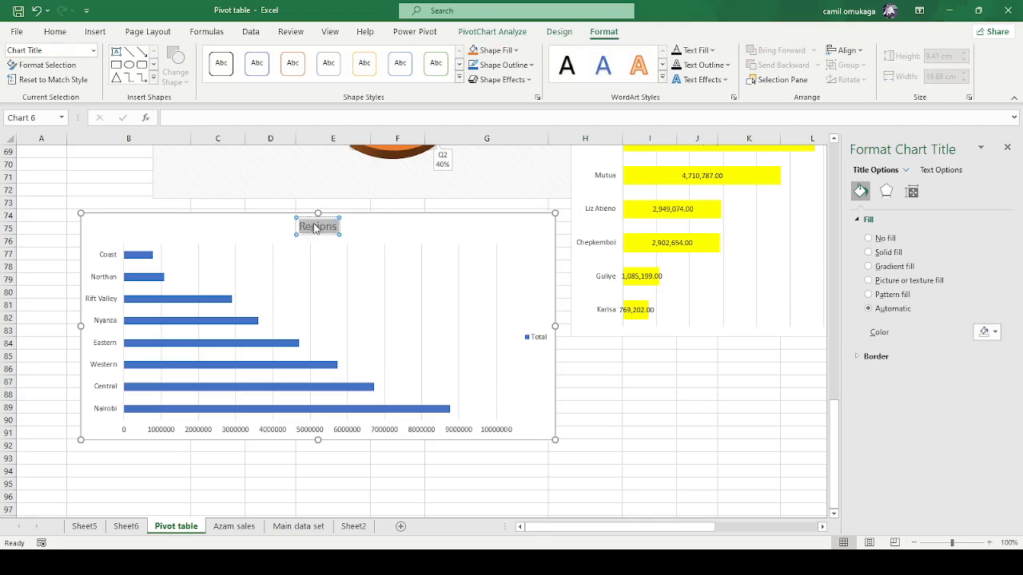
pyautogui.click(628, 384)
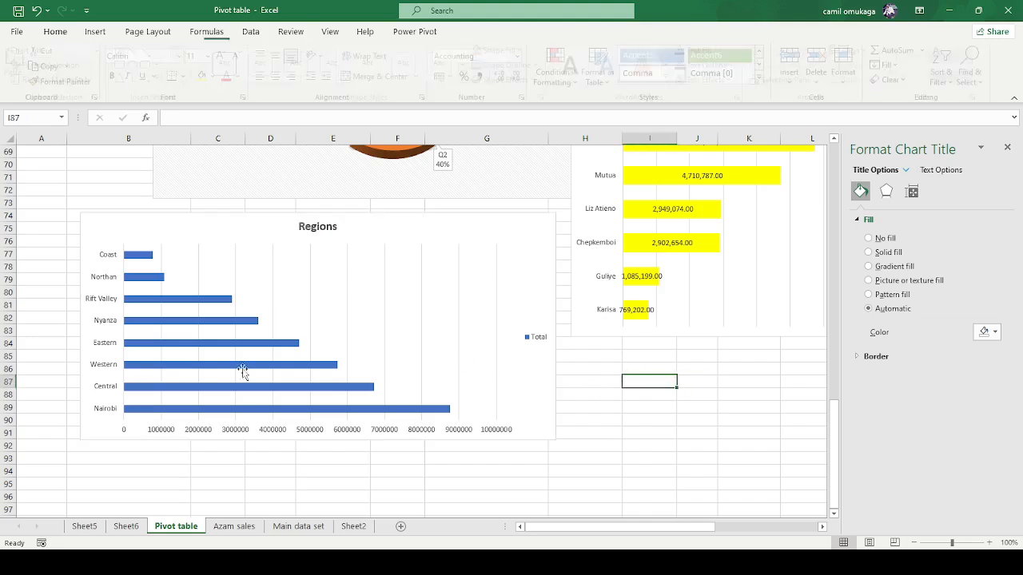
# Set the gap width of the Regions chart's bars to 80%
pyautogui.click(180, 303)
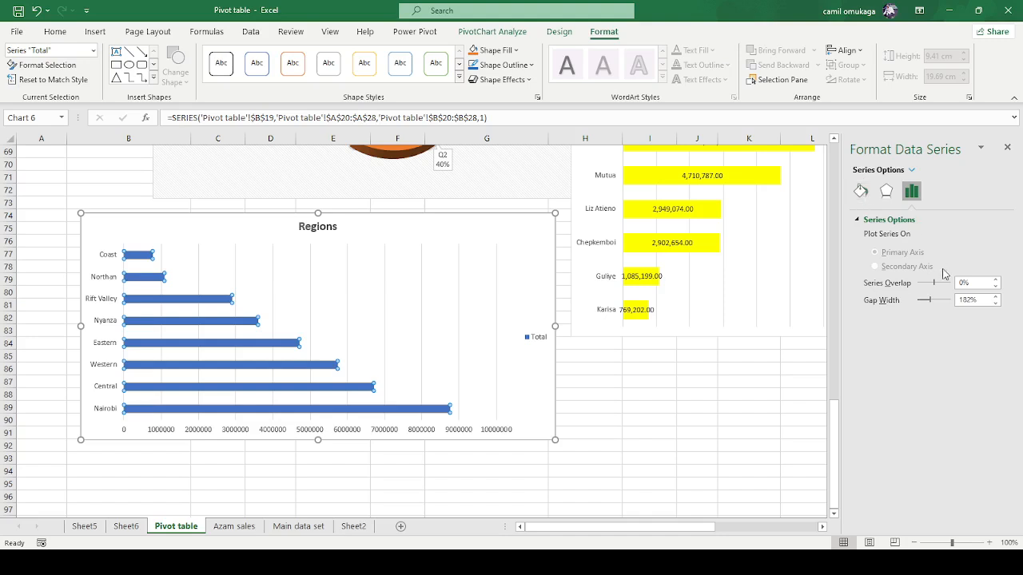
pyautogui.click(971, 299)
pyautogui.press('Return')
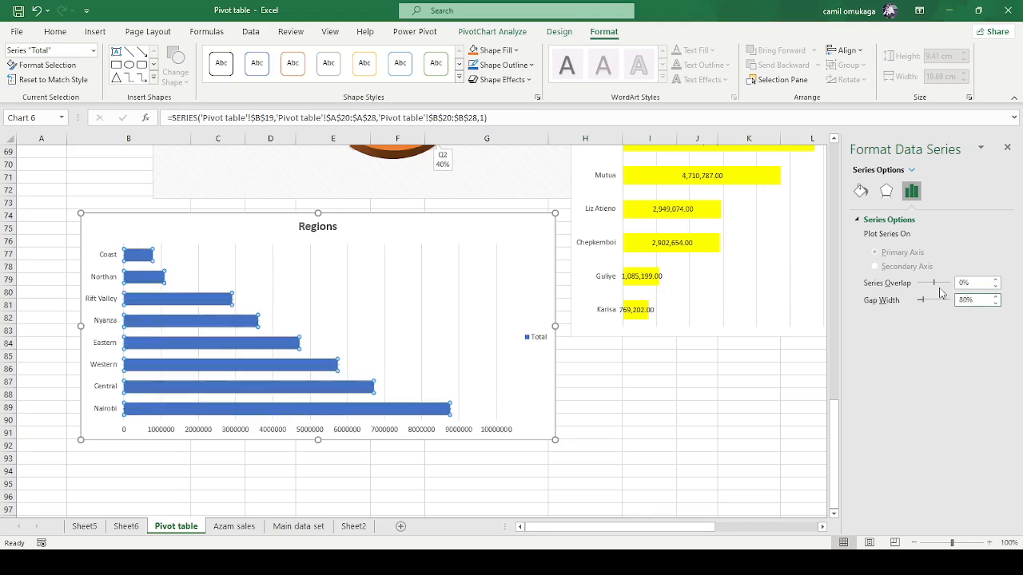
# Fill the Regions chart's bars with solid orange
pyautogui.click(861, 191)
pyautogui.click(991, 365)
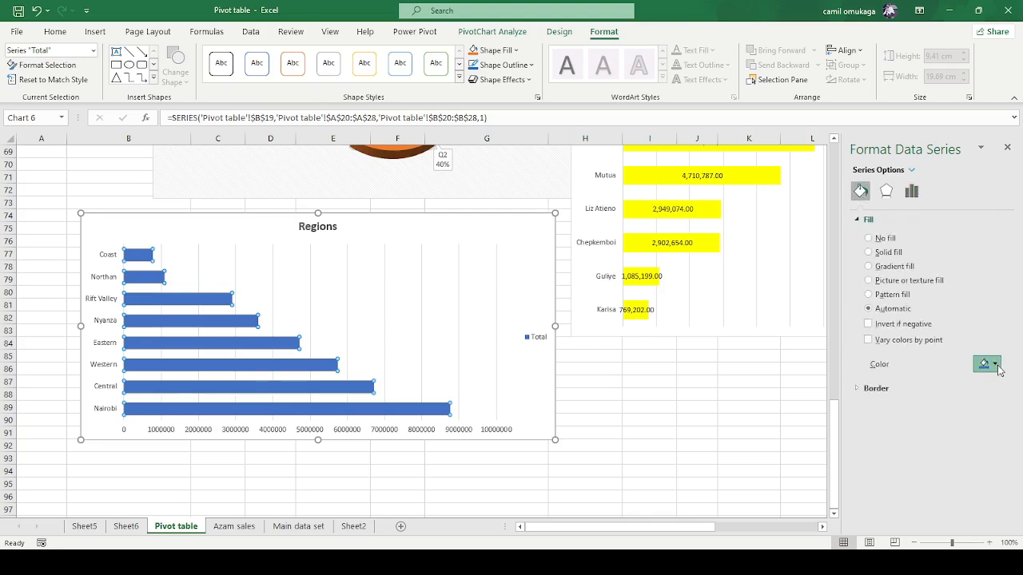
pyautogui.click(963, 400)
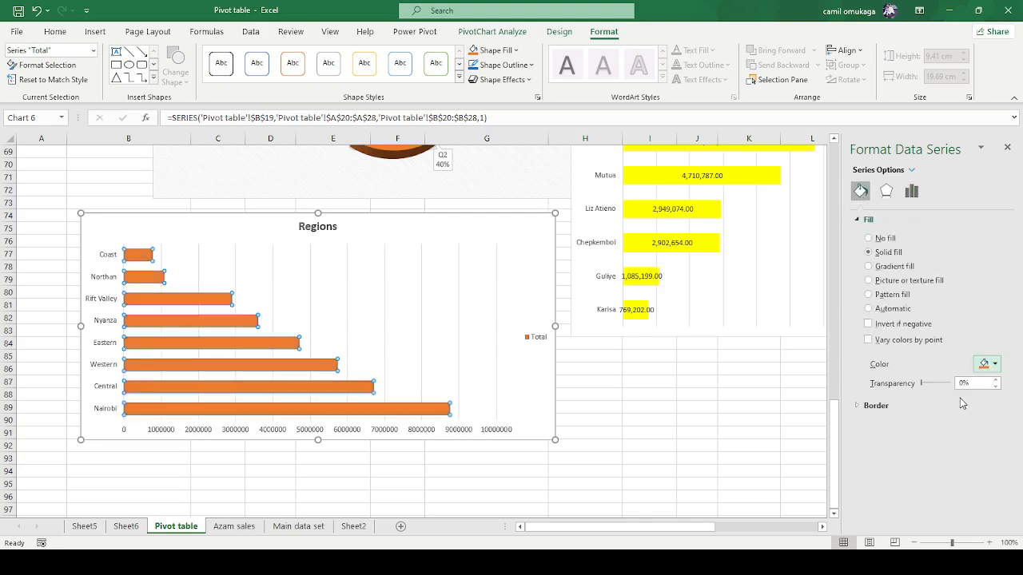
pyautogui.click(583, 465)
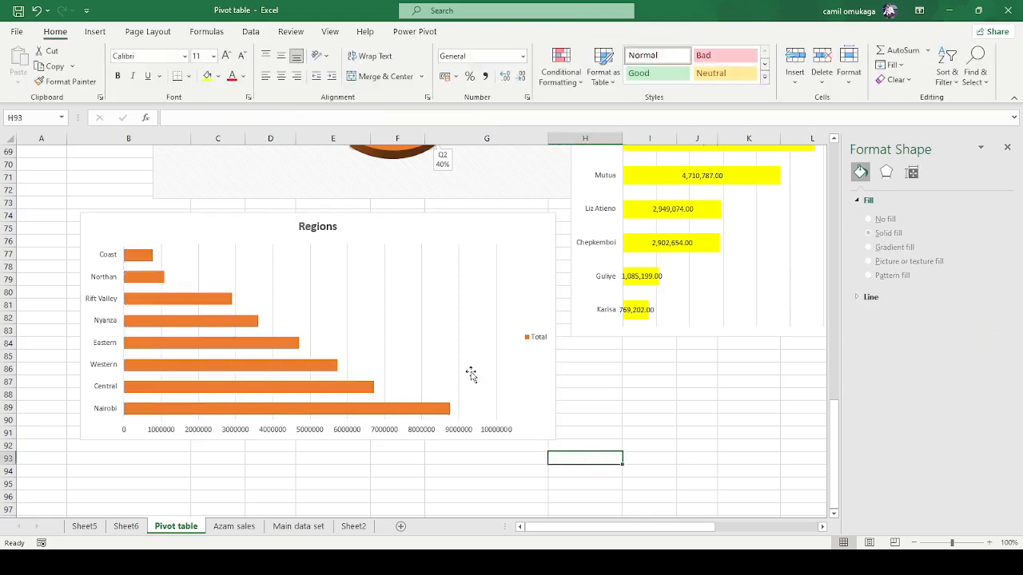
# Stretch the Regions chart downward by about two rows, ending near row 93
pyautogui.scroll(-1, 467, 366)
pyautogui.click(400, 258)
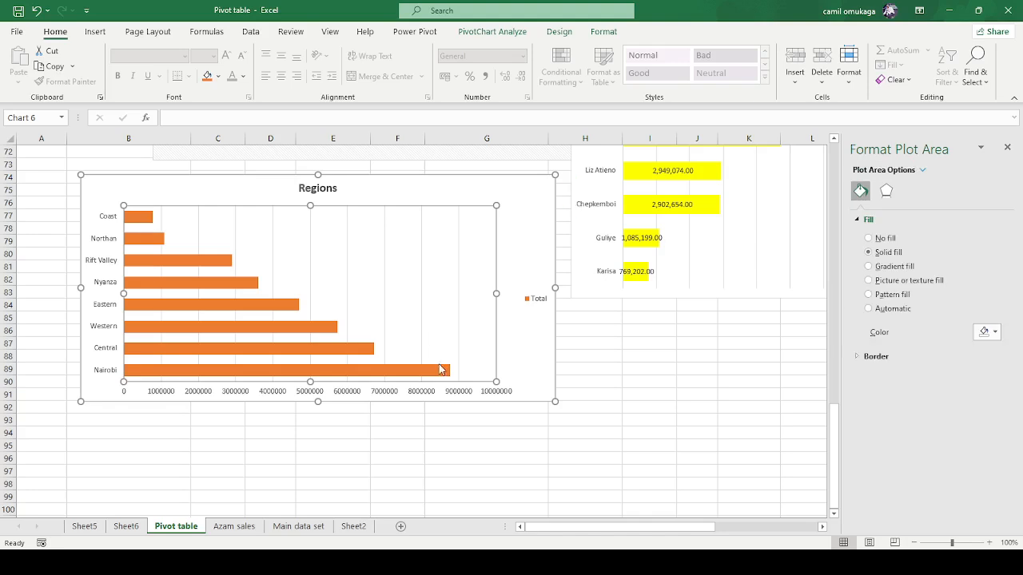
pyautogui.moveTo(319, 401); pyautogui.dragTo(326, 427)
# Delete the Regions chart's horizontal value axis and its Total legend
pyautogui.click(163, 419)
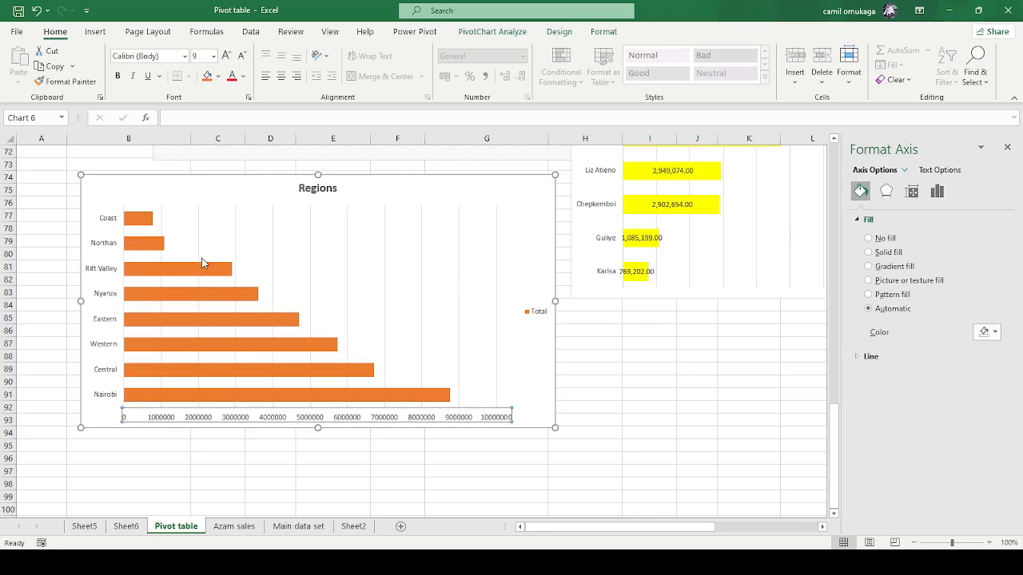
pyautogui.press('Delete')
pyautogui.click(538, 312)
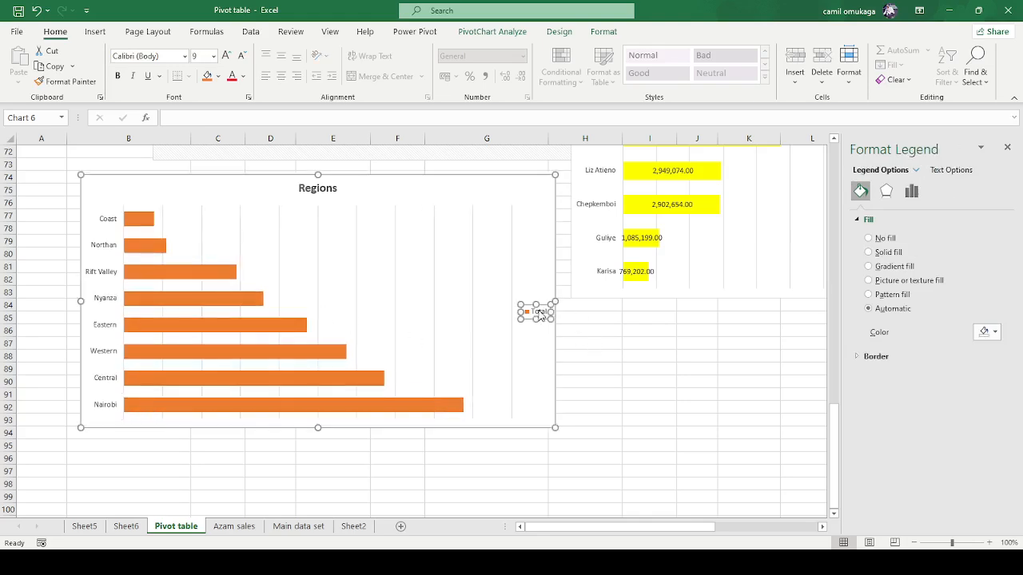
pyautogui.press('Delete')
pyautogui.click(710, 434)
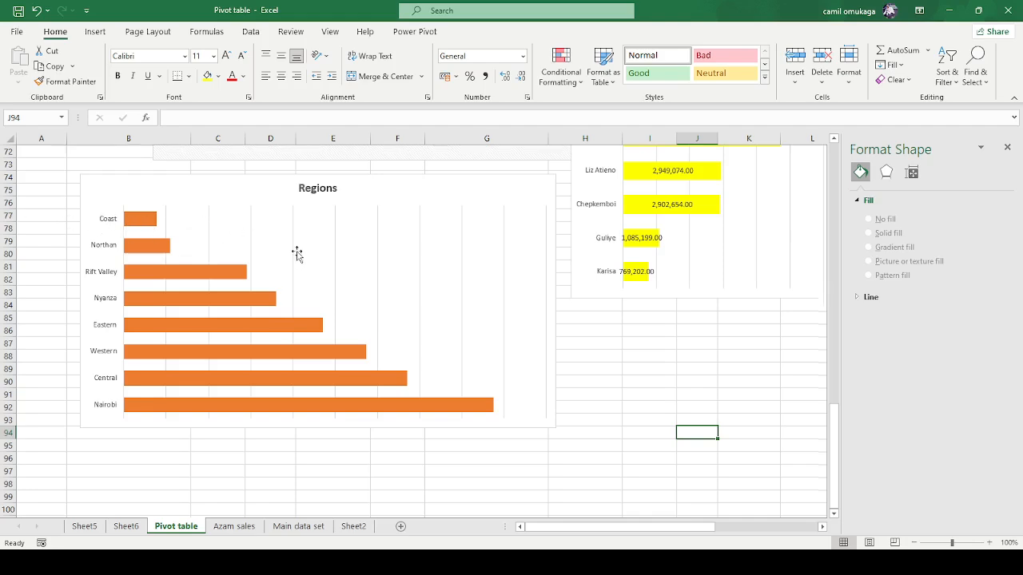
# Delete the vertical major gridlines from the Regions chart
pyautogui.scroll(5, 296, 257)
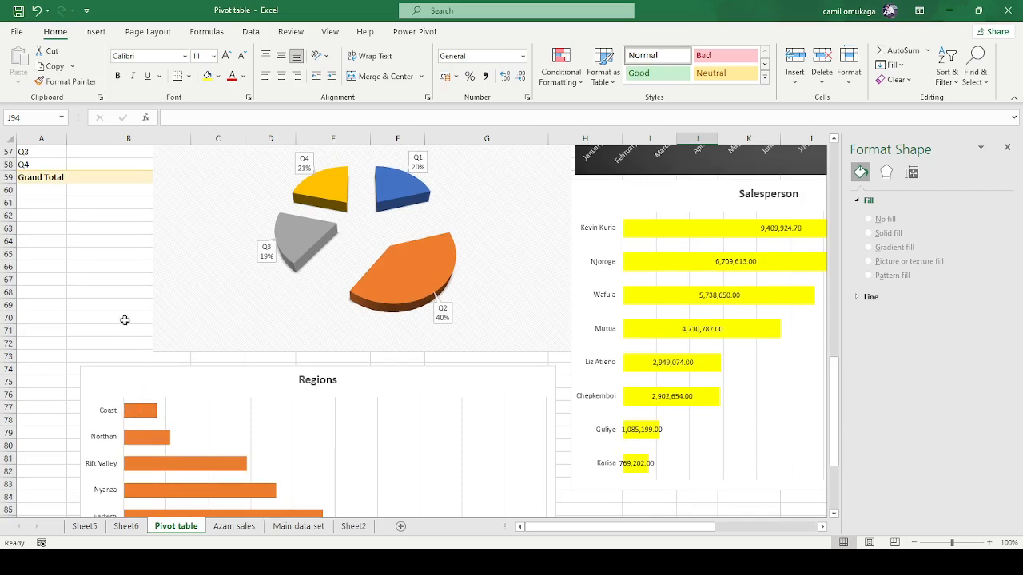
pyautogui.scroll(6, 118, 297)
pyautogui.scroll(13, 118, 297)
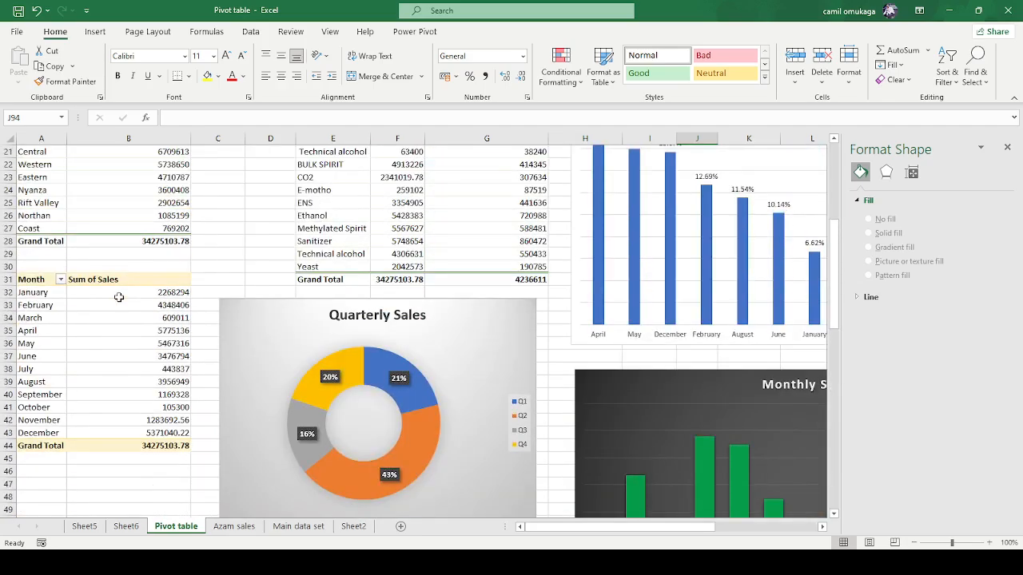
pyautogui.moveTo(521, 526); pyautogui.dragTo(542, 528)
pyautogui.scroll(-11, 274, 338)
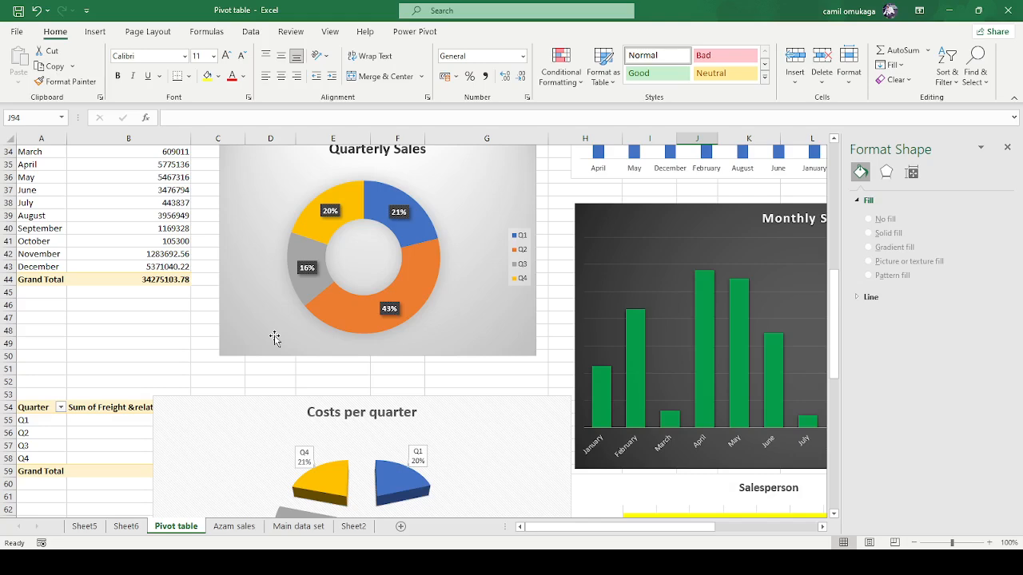
pyautogui.scroll(-11, 274, 338)
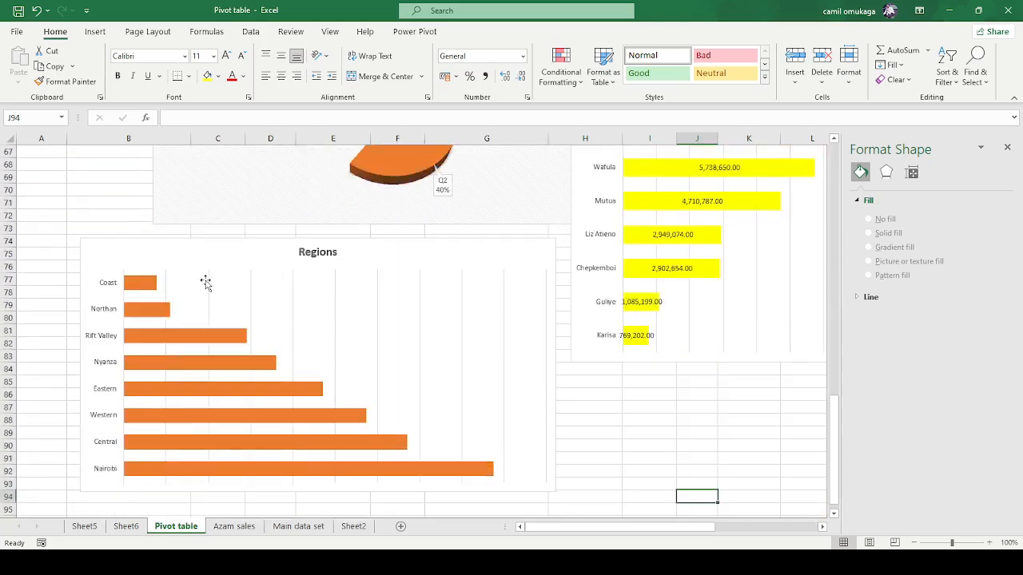
pyautogui.click(206, 280)
pyautogui.click(208, 281)
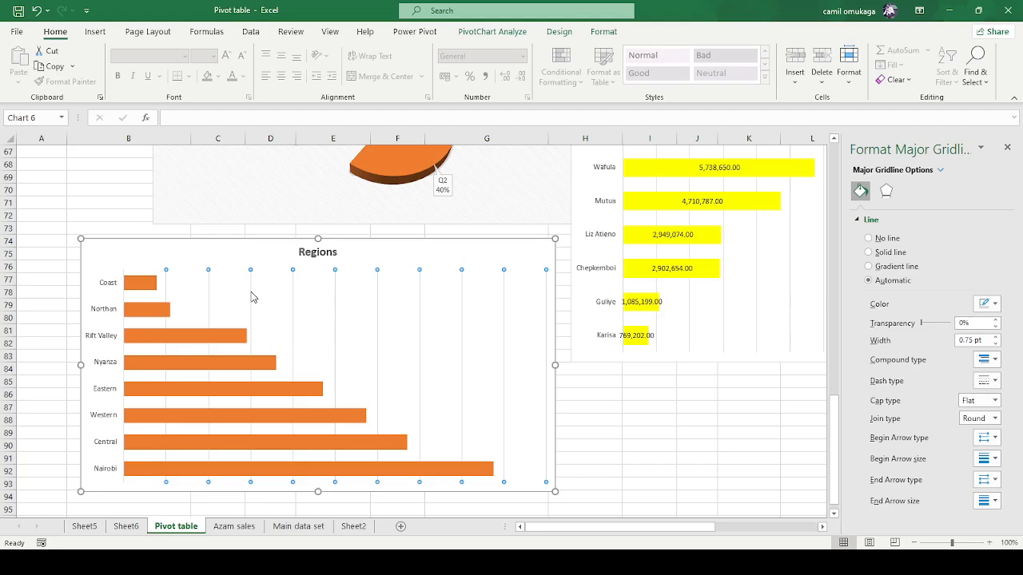
pyautogui.click(251, 293)
pyautogui.scroll(5, 294, 354)
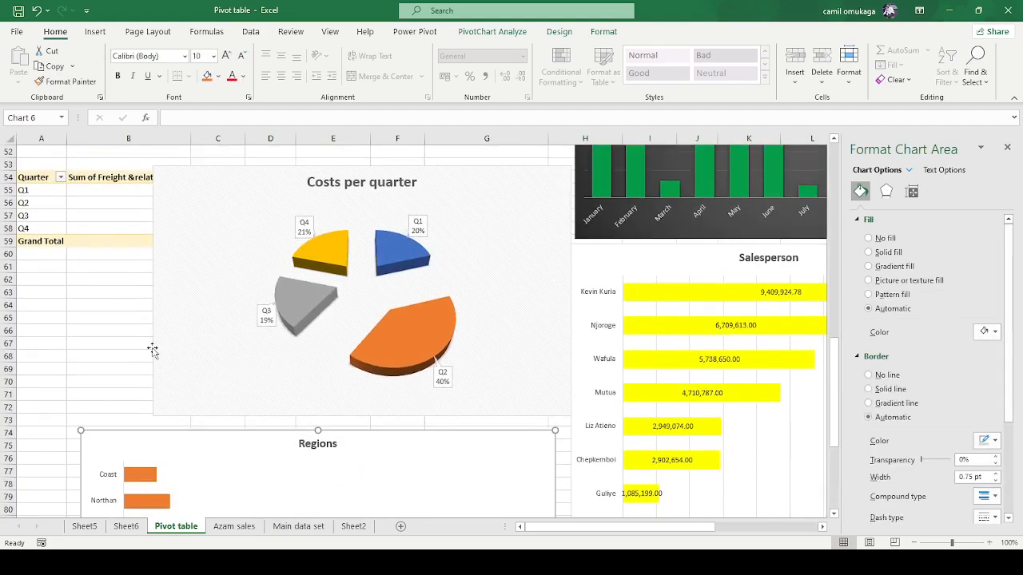
pyautogui.click(118, 345)
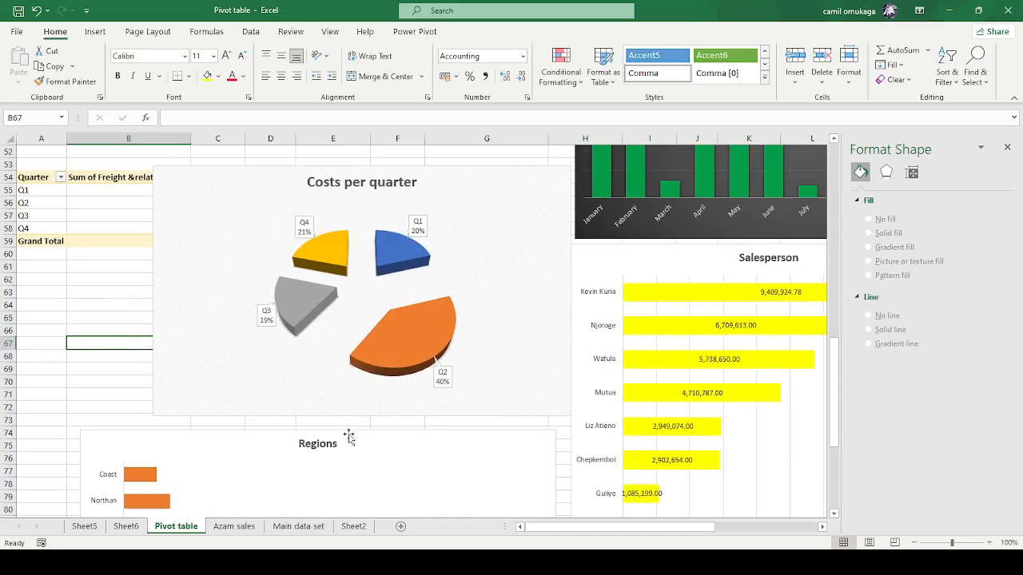
pyautogui.scroll(-3, 379, 437)
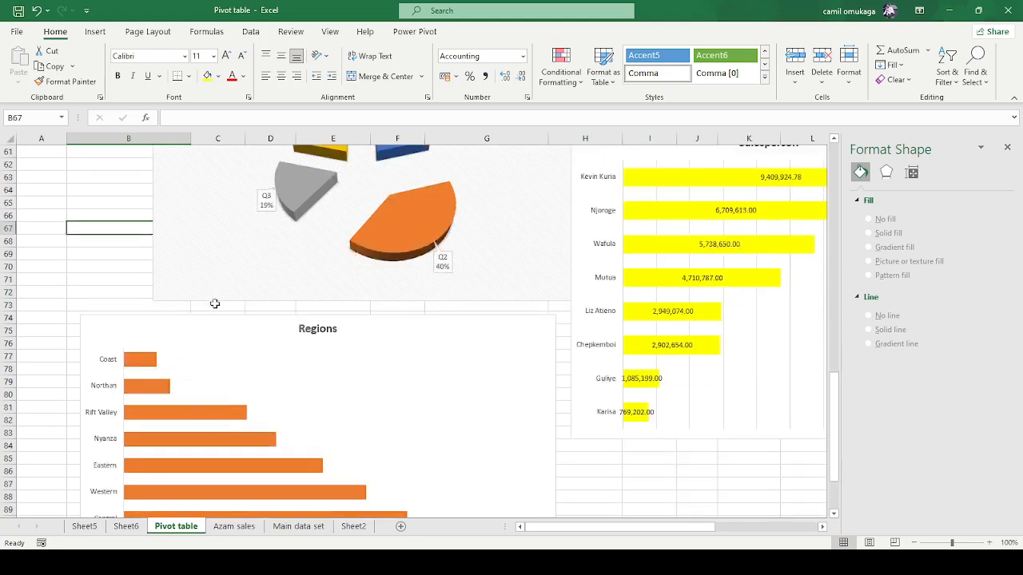
pyautogui.click(95, 270)
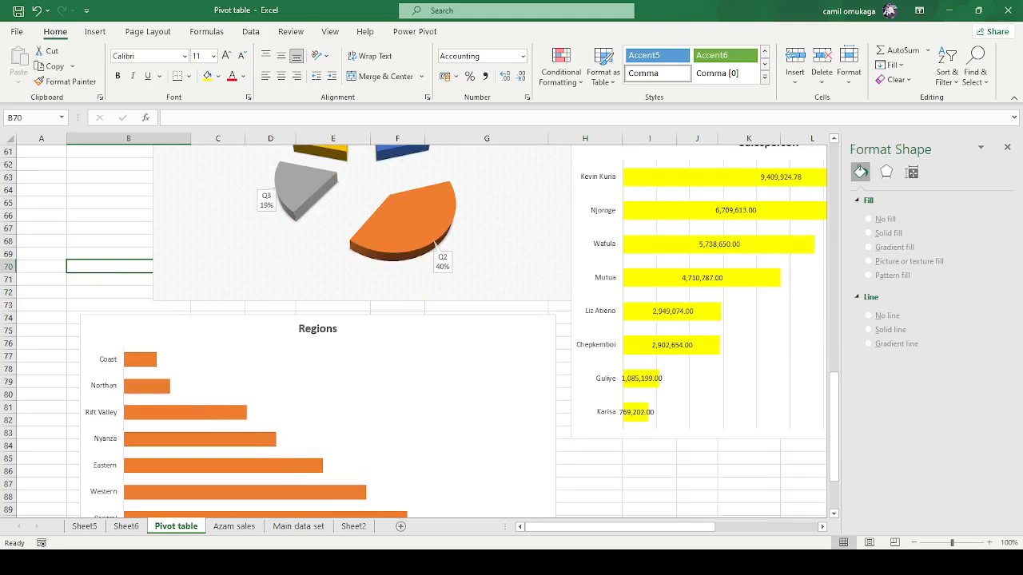
pyautogui.click(456, 501)
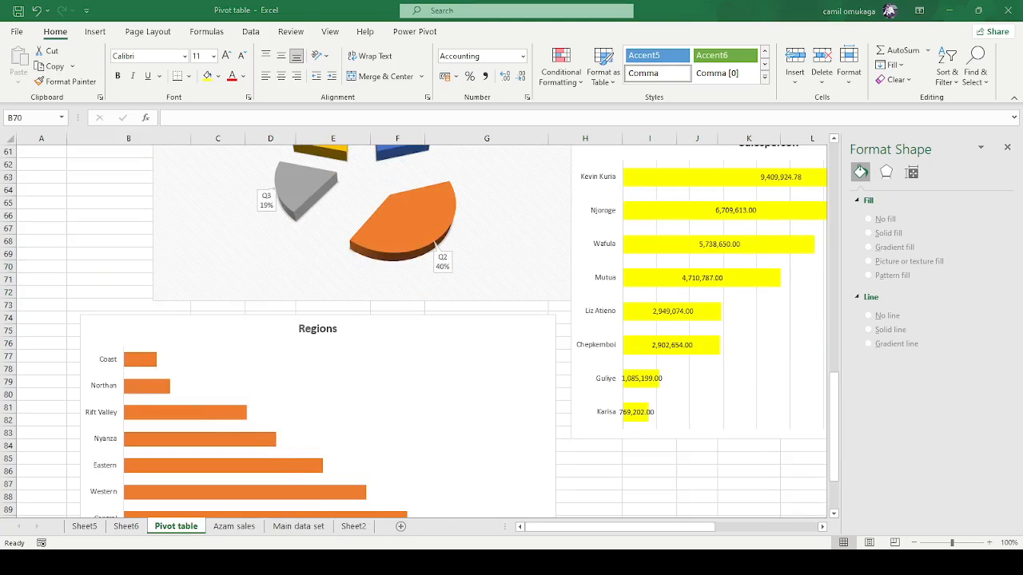